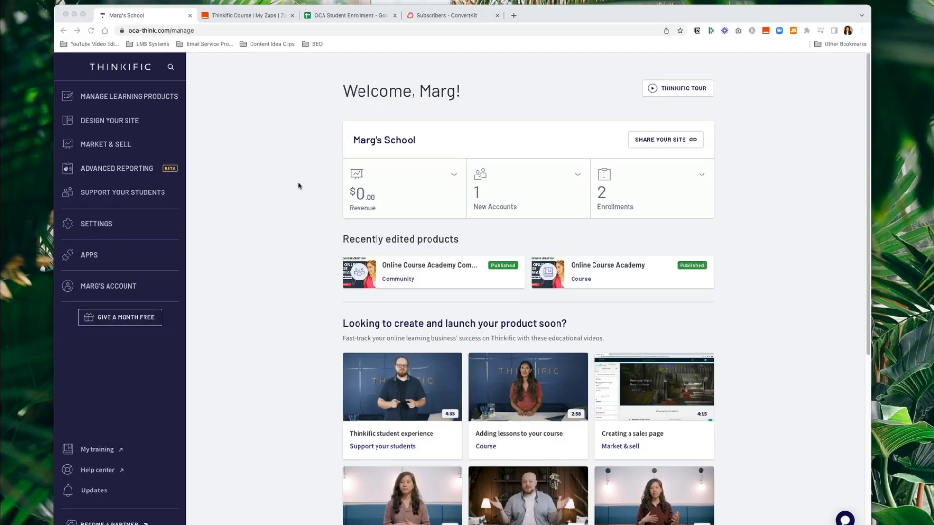
- Reveal the Thinkific site's full URL in the address bar, then go to Settings
left_click(279, 180)
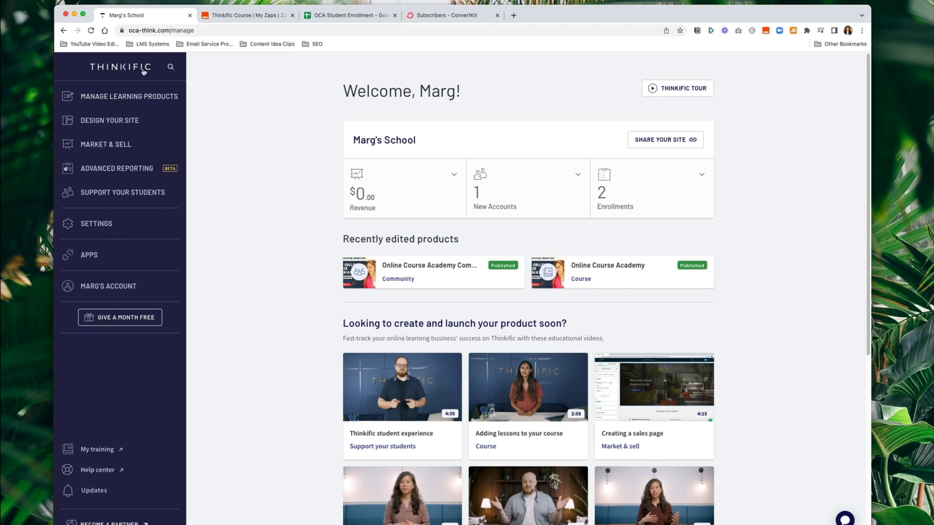
left_click_drag(167, 31, 129, 31)
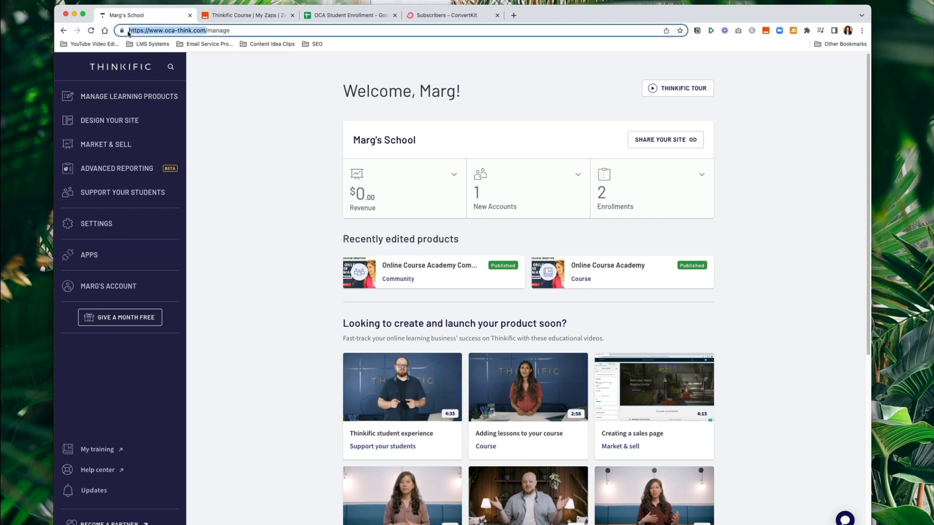
left_click(263, 154)
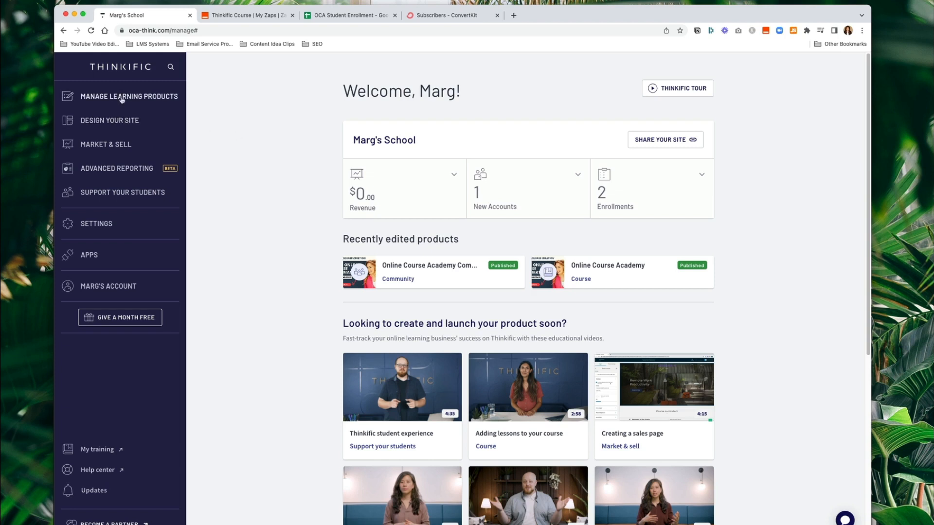
left_click(101, 225)
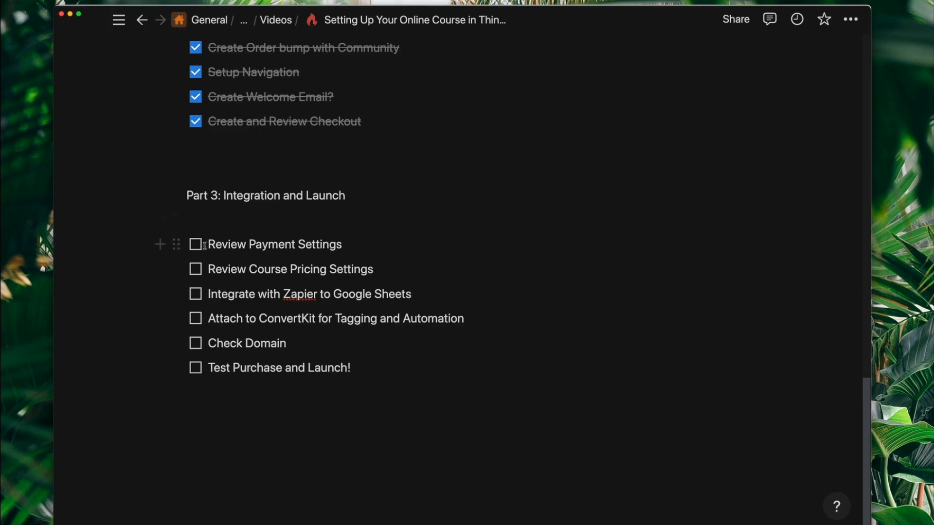
- Highlight the Payment Settings, Course Pricing, Zapier and ConvertKit to-dos in turn
left_click_drag(209, 244, 352, 253)
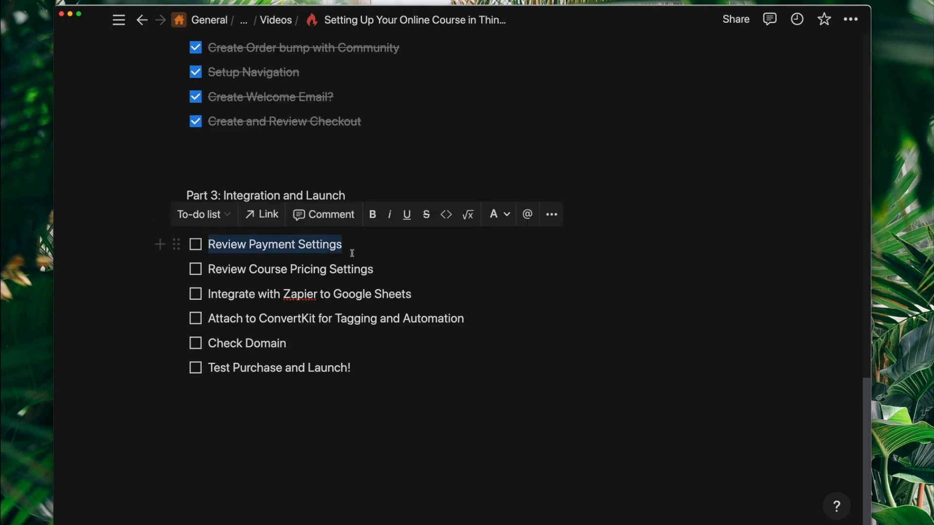
left_click(352, 253)
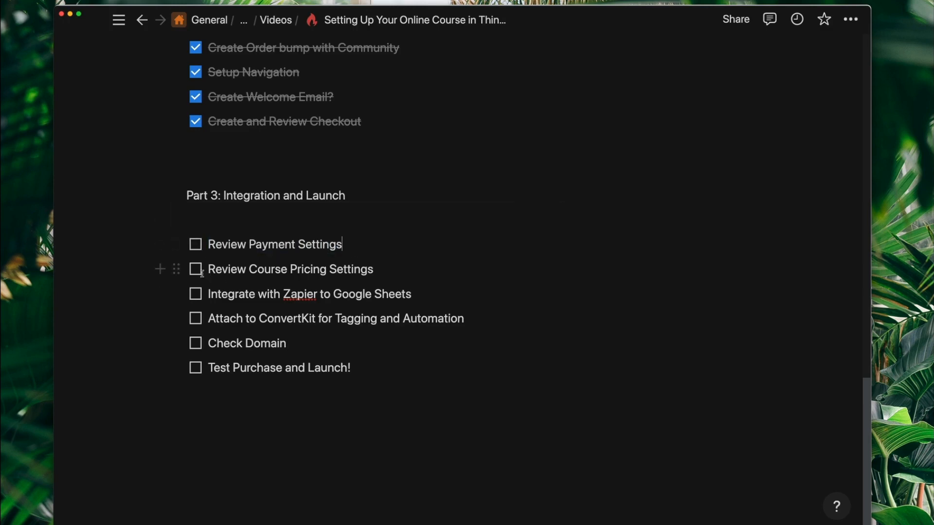
left_click_drag(208, 269, 405, 277)
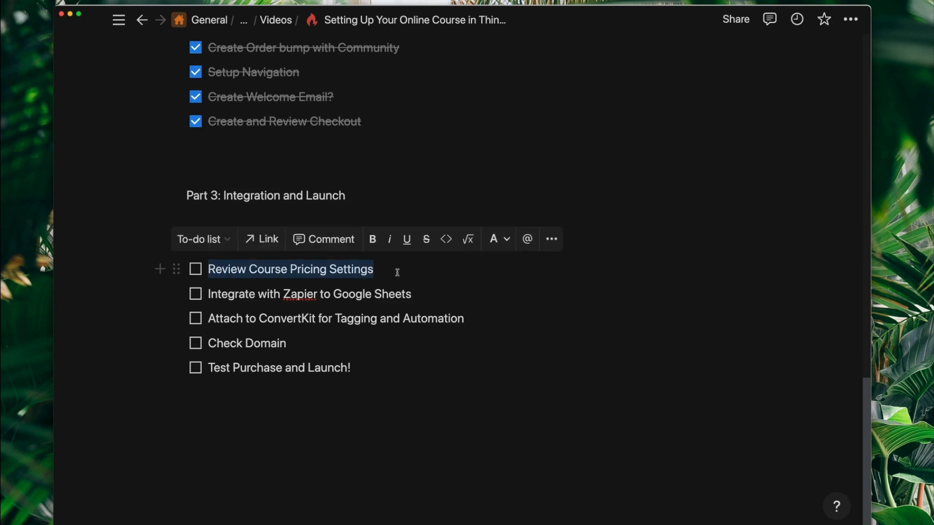
left_click(397, 272)
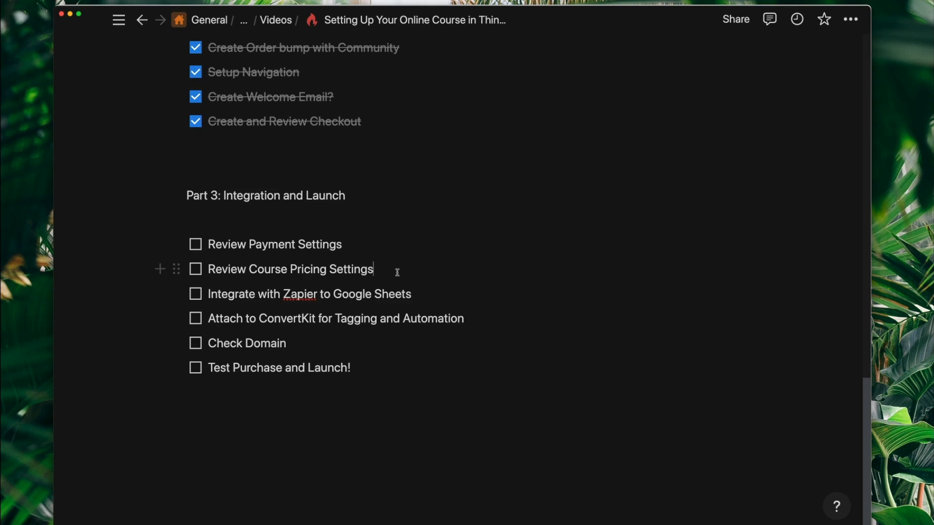
left_click_drag(209, 294, 427, 295)
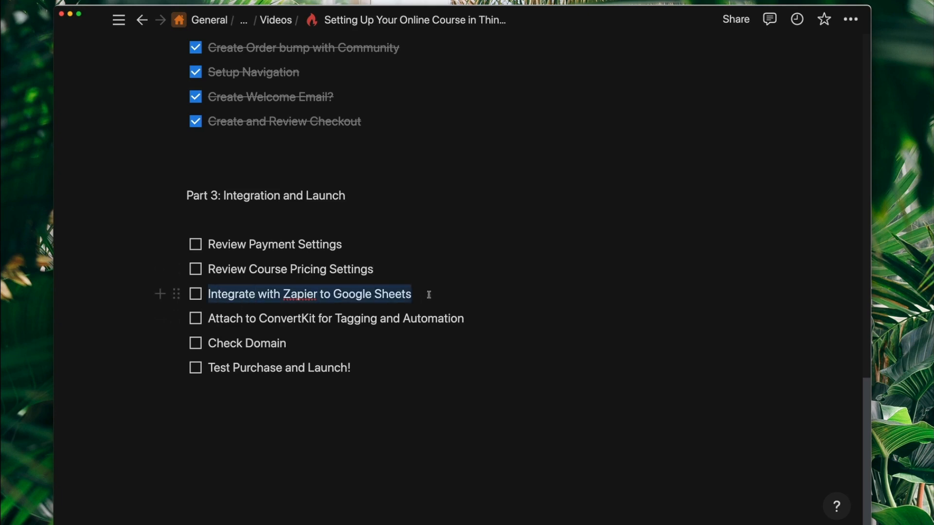
left_click(435, 305)
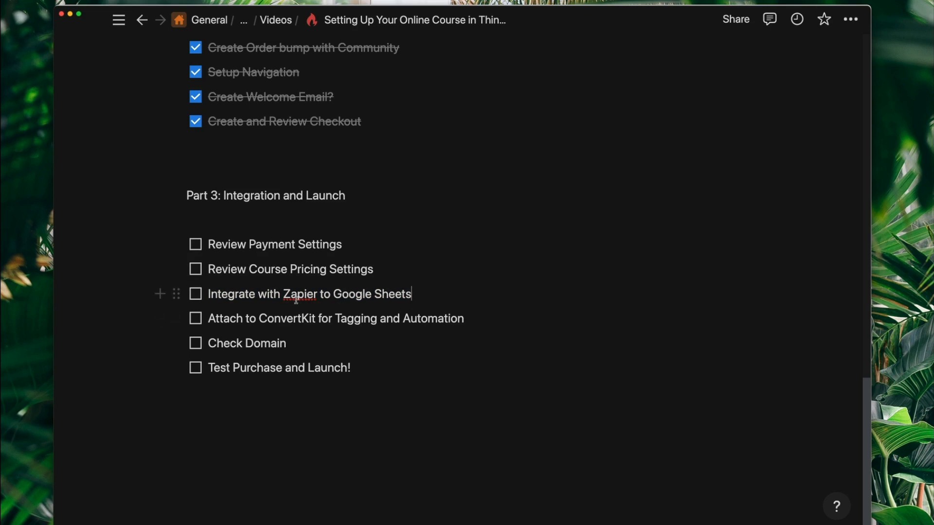
left_click_drag(209, 319, 472, 319)
left_click(321, 319)
- Tick Check Domain as done and highlight the Test Purchase and Launch! to-do
left_click_drag(209, 343, 301, 343)
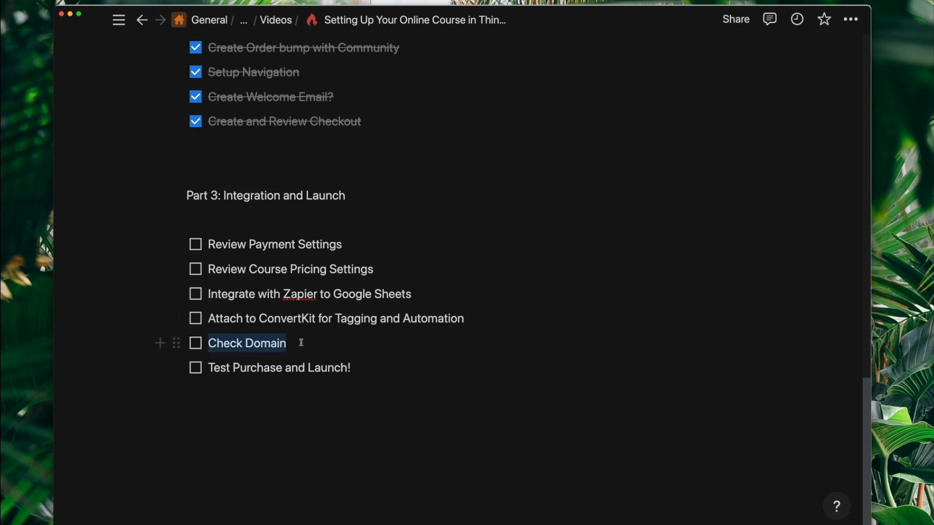
left_click(195, 343)
left_click_drag(210, 367, 384, 371)
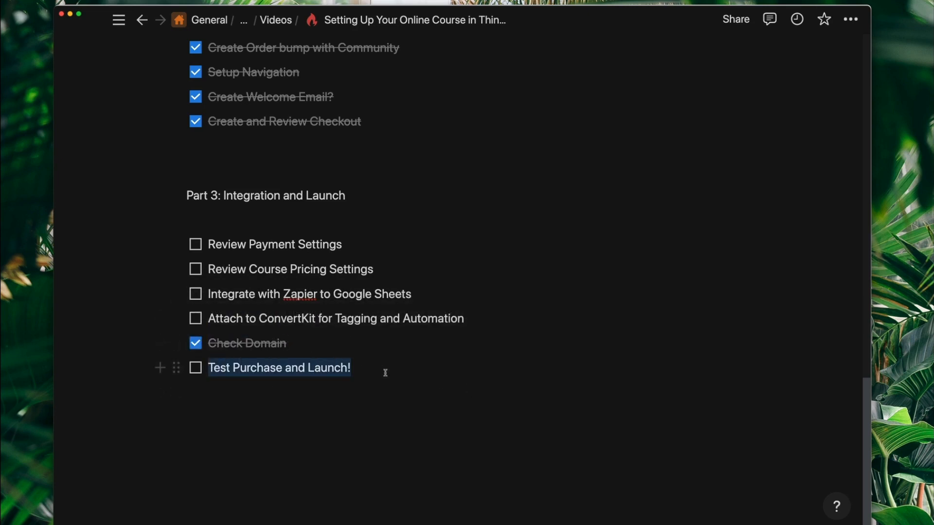
left_click(388, 371)
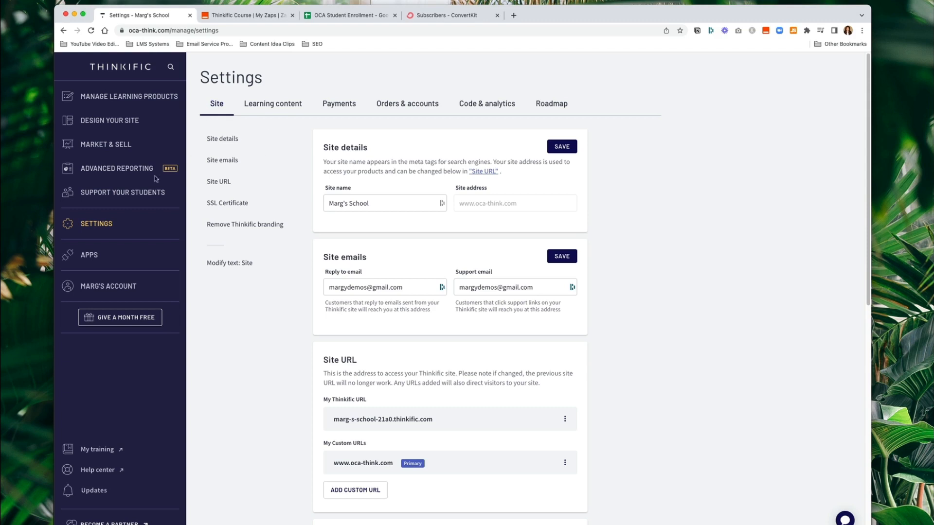
scroll(284, 320, "down", 1)
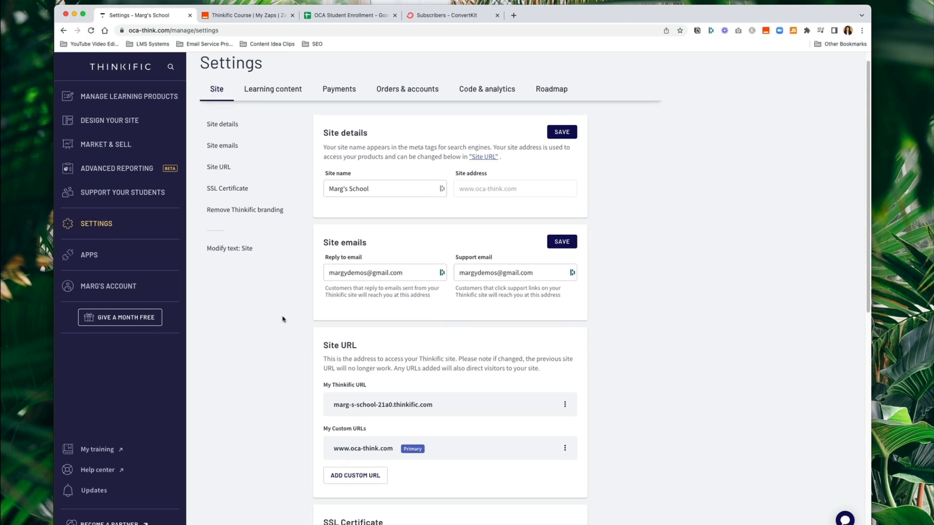
scroll(282, 319, "down", 5)
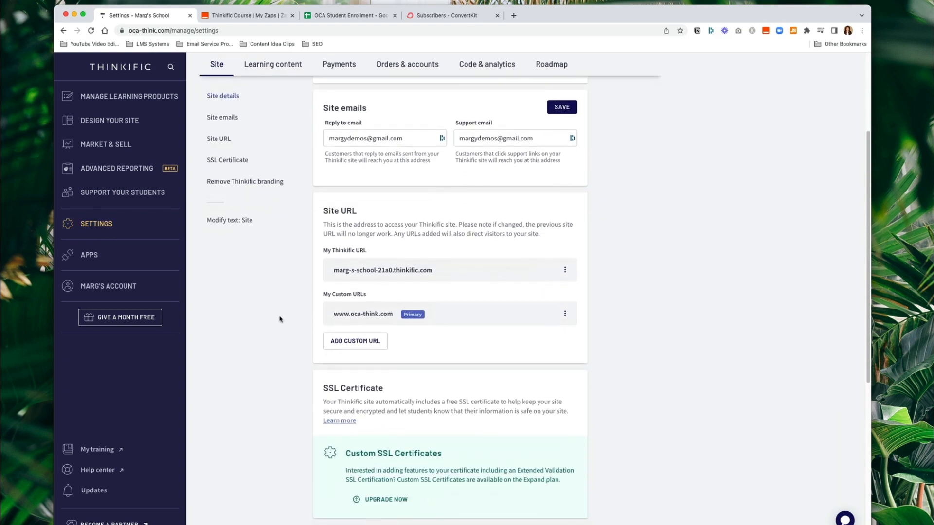
scroll(280, 320, "down", 2)
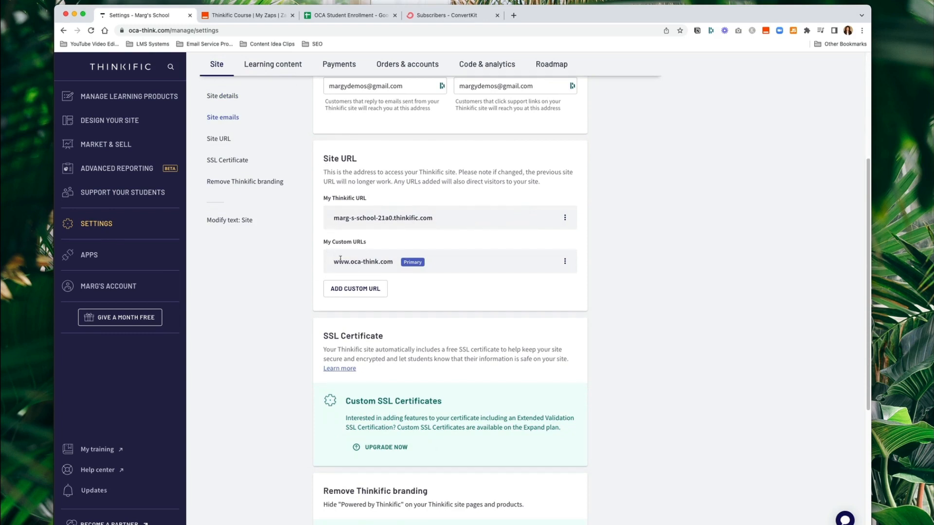
left_click_drag(334, 262, 427, 264)
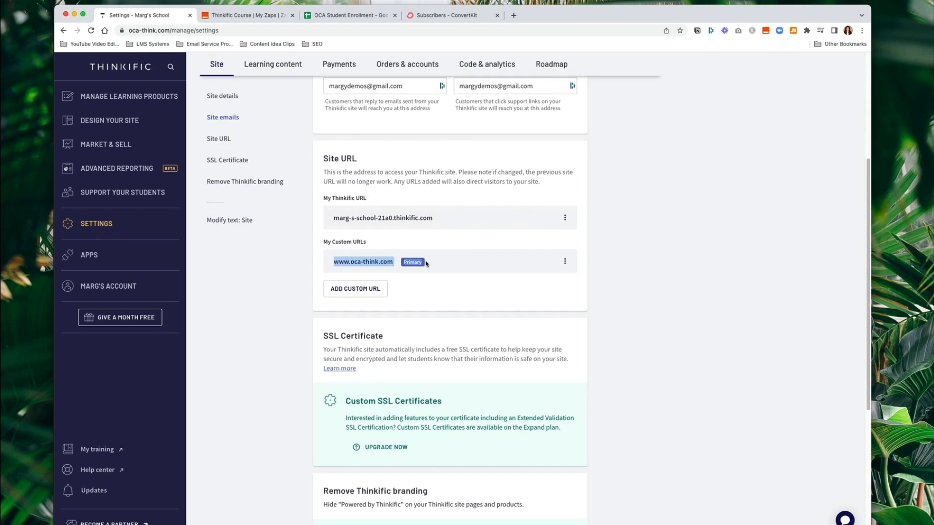
left_click(232, 304)
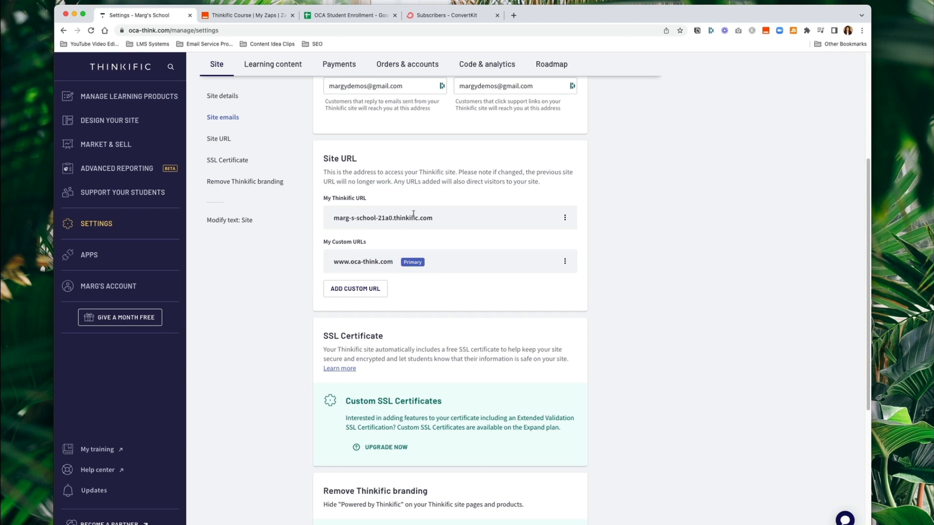
left_click_drag(442, 218, 328, 219)
left_click(331, 278)
scroll(432, 219, "up", 5)
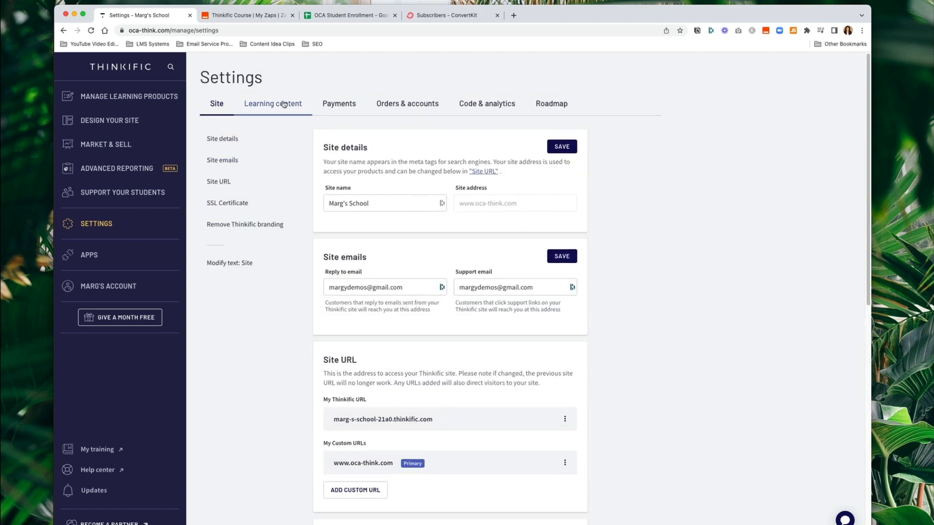
- Review the verified Thinkific Payments setup in USD and tick Review Payment Settings
left_click(269, 111)
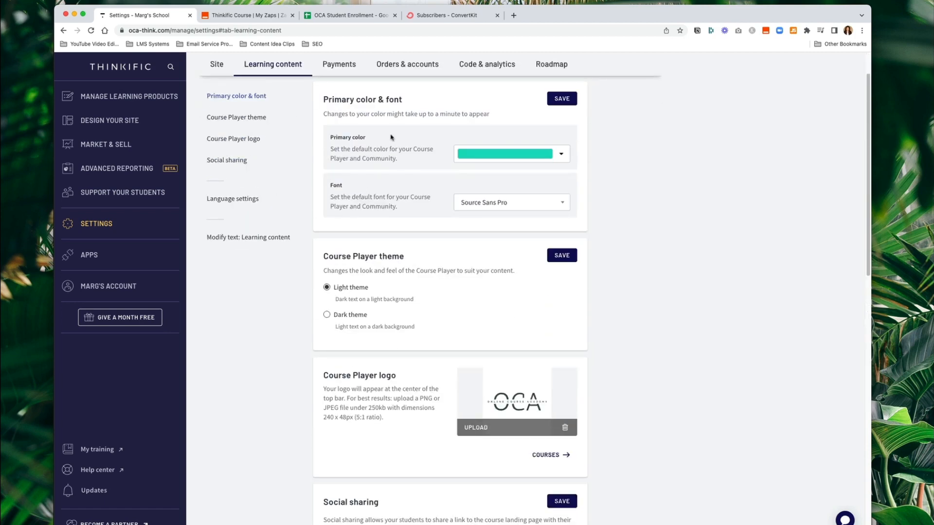
left_click(339, 64)
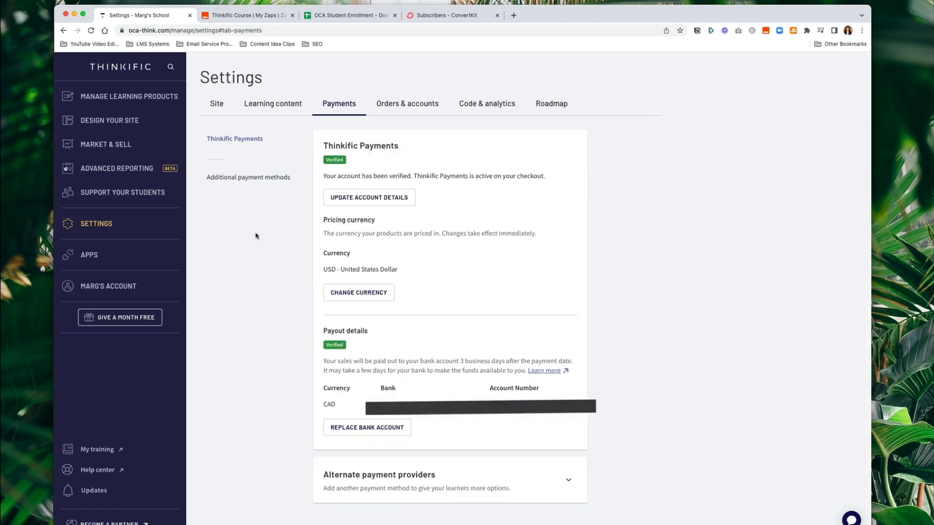
double_click(335, 146)
left_click(415, 143)
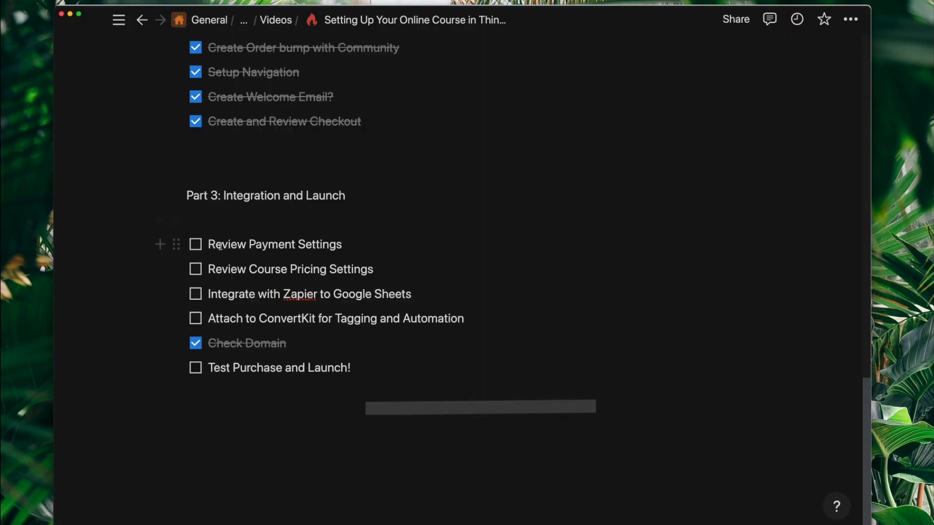
left_click(195, 244)
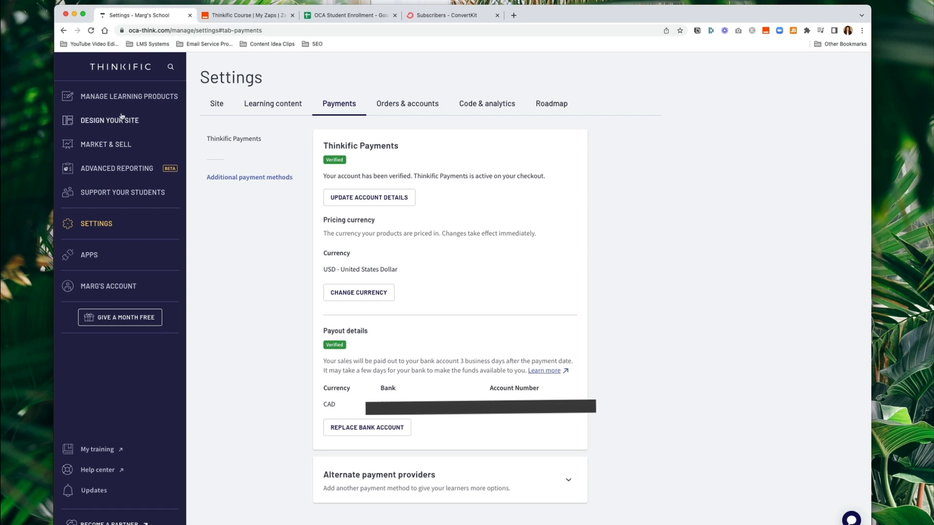
left_click(122, 101)
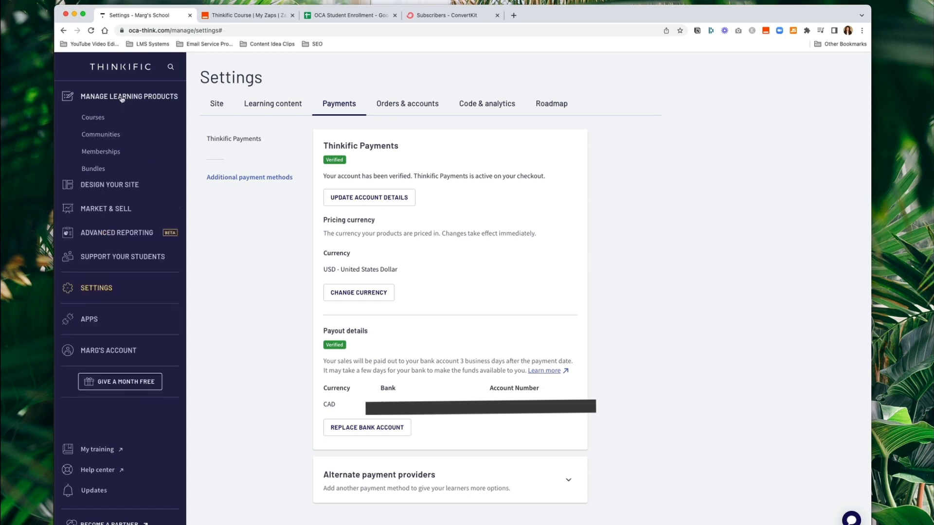
- Go to Courses and open Online Course Academy for editing
left_click(94, 118)
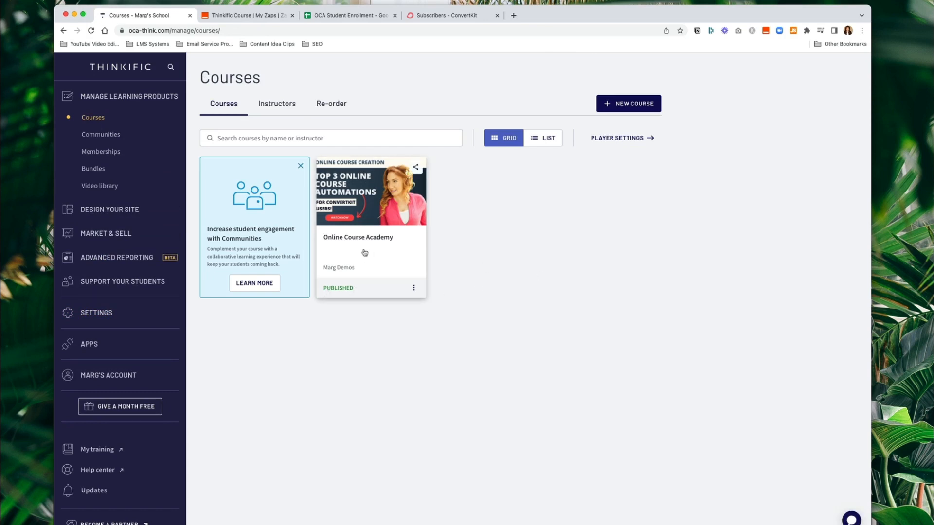
left_click(413, 288)
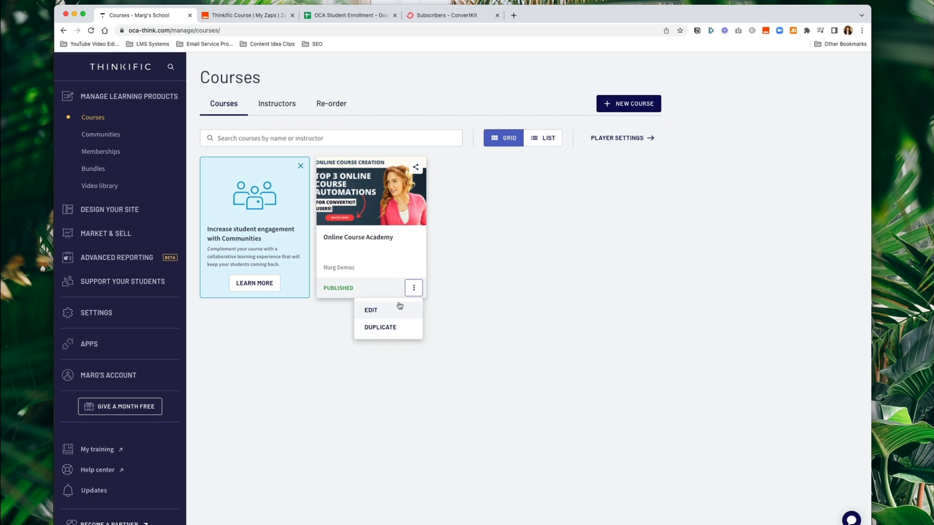
left_click(395, 309)
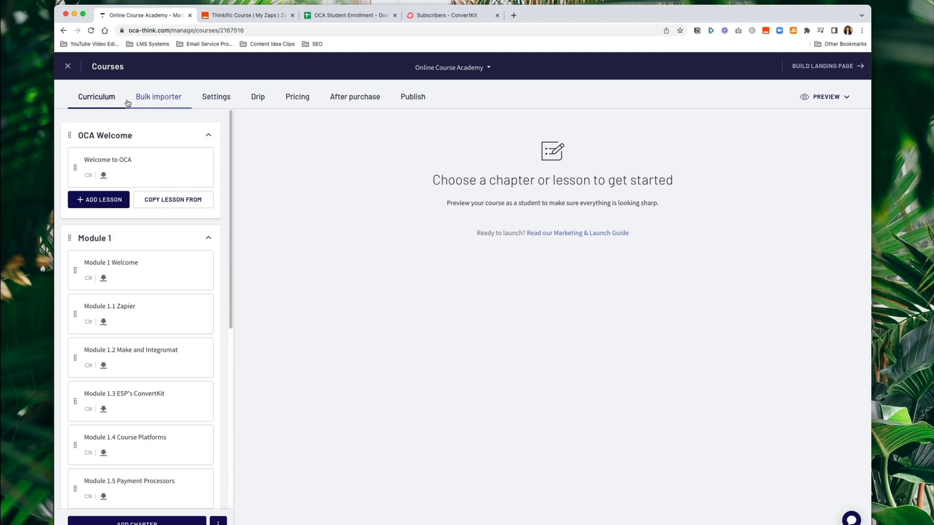
- Review the course's name and URL slug in its settings
left_click(218, 97)
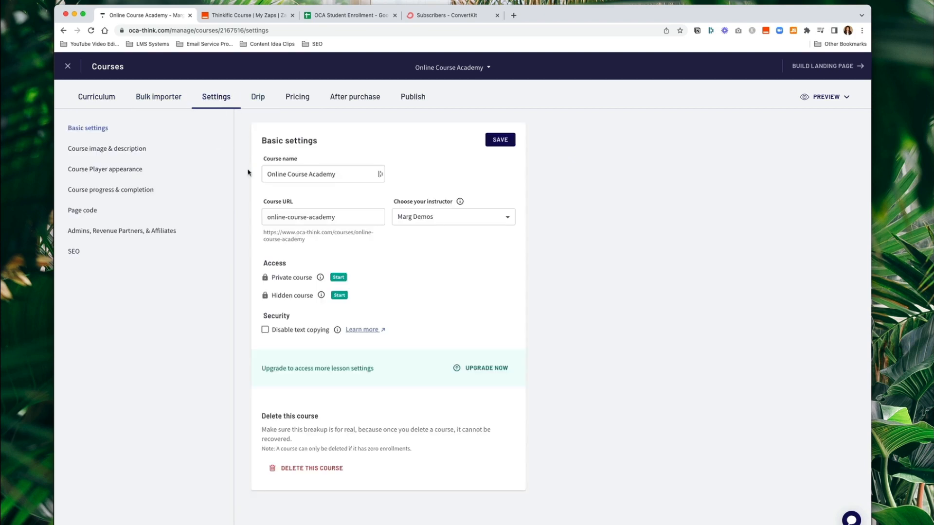
triple_click(355, 220)
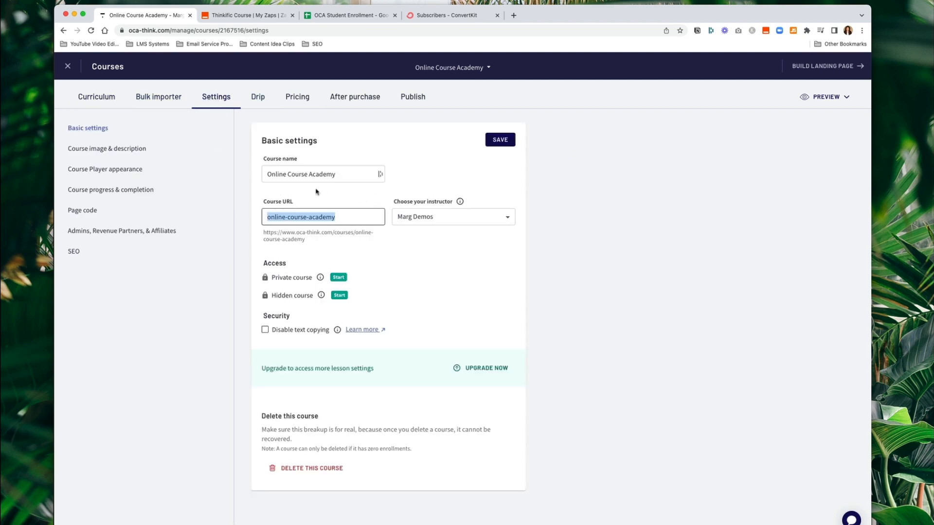
triple_click(354, 175)
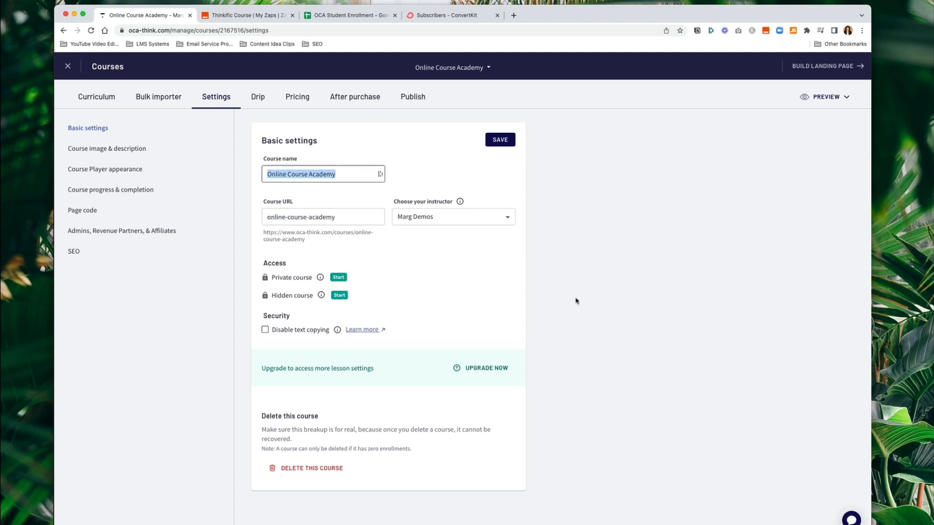
- Confirm the drip schedule begins releasing on Apr 01, 2023, and view the course pricing
left_click(117, 170)
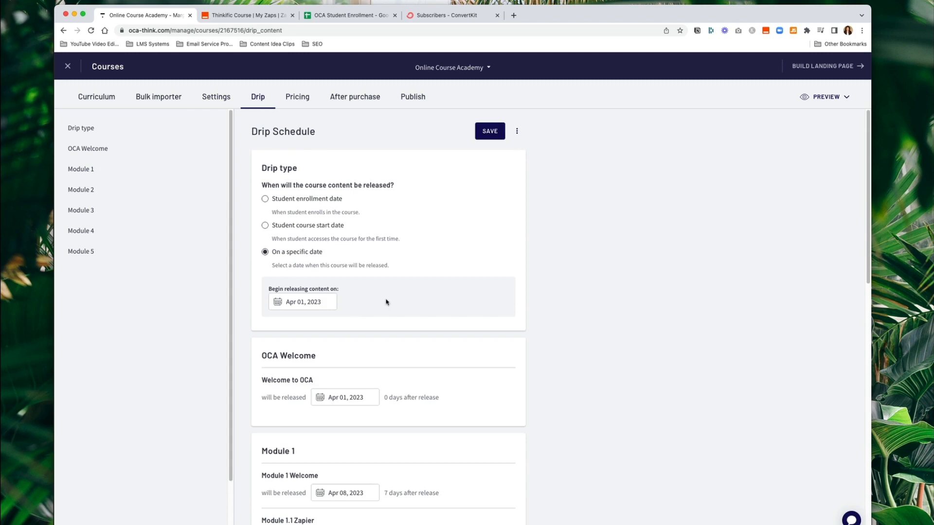
scroll(388, 303, "down", 7)
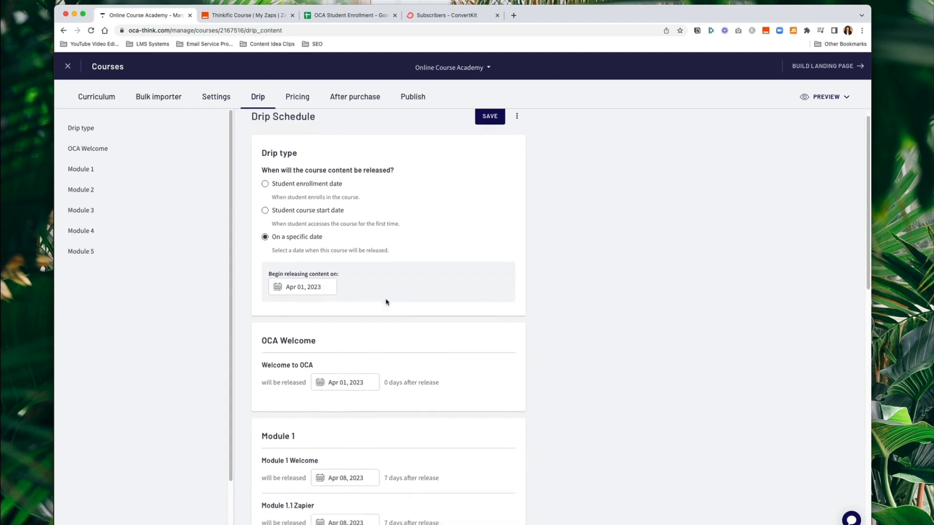
scroll(387, 302, "up", 7)
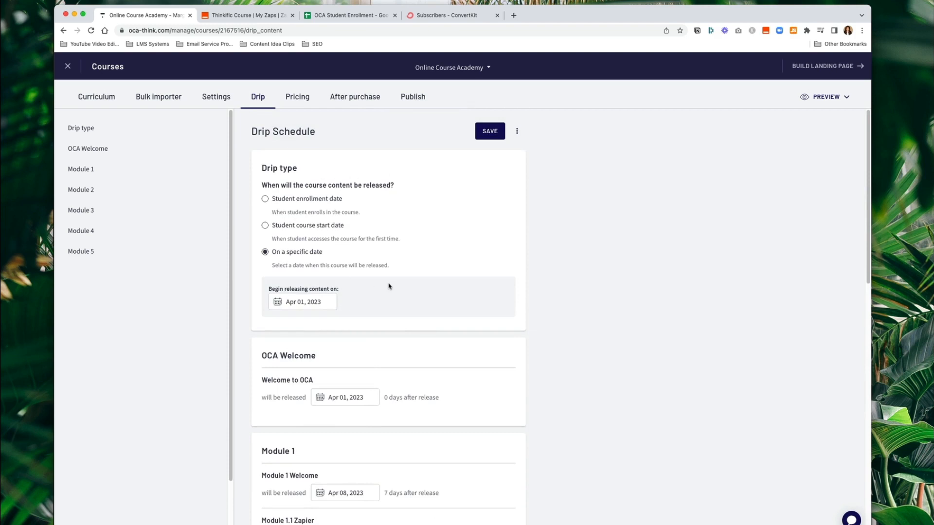
left_click(296, 302)
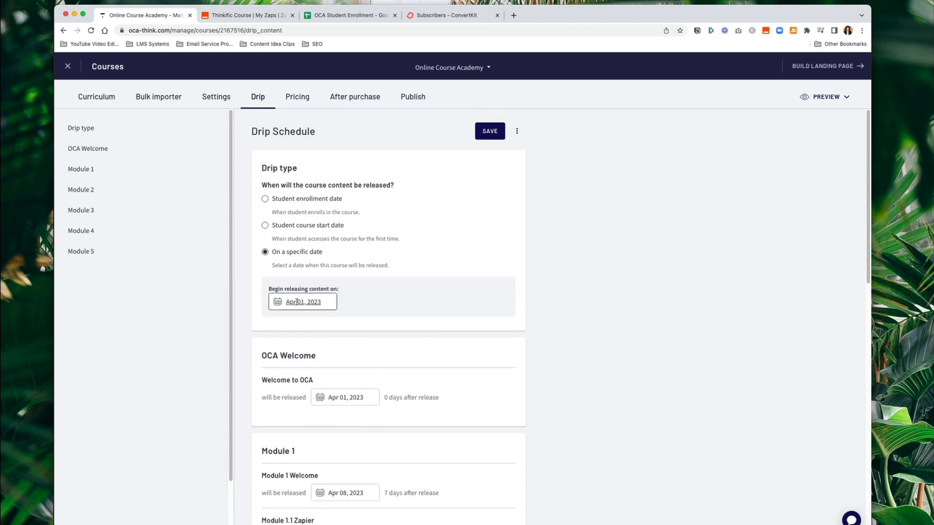
left_click(381, 308)
left_click(300, 97)
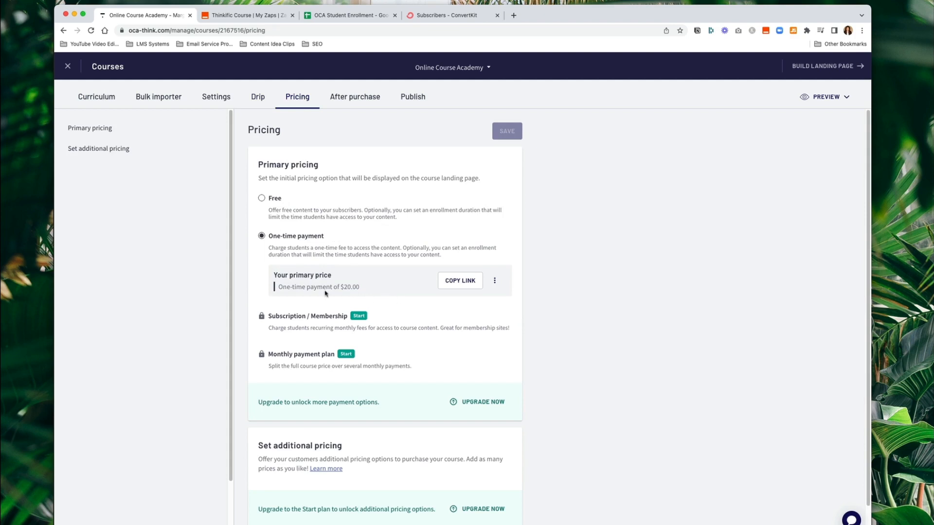
- Open the course's $20.00 purchase link in a new tab to preview it as a student
left_click(453, 282)
left_click(513, 15)
left_click(493, 30)
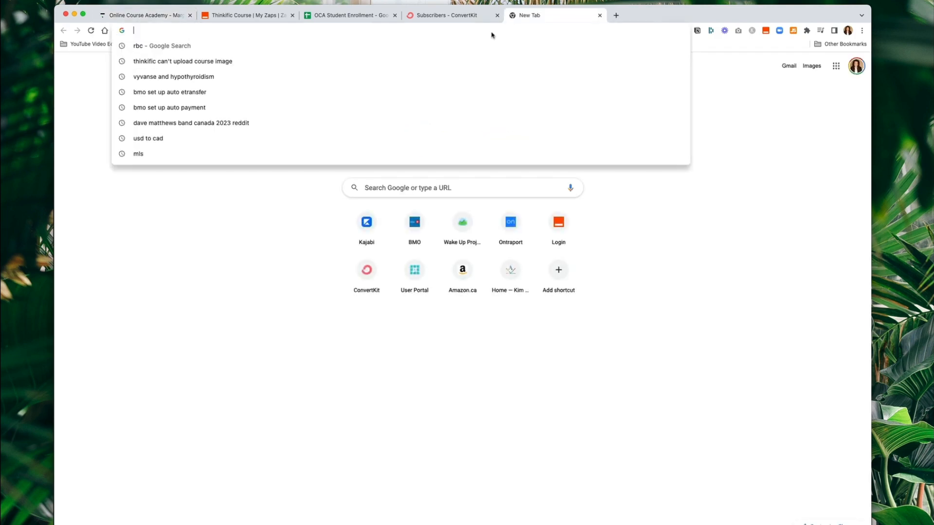
key("super+v")
key("Return")
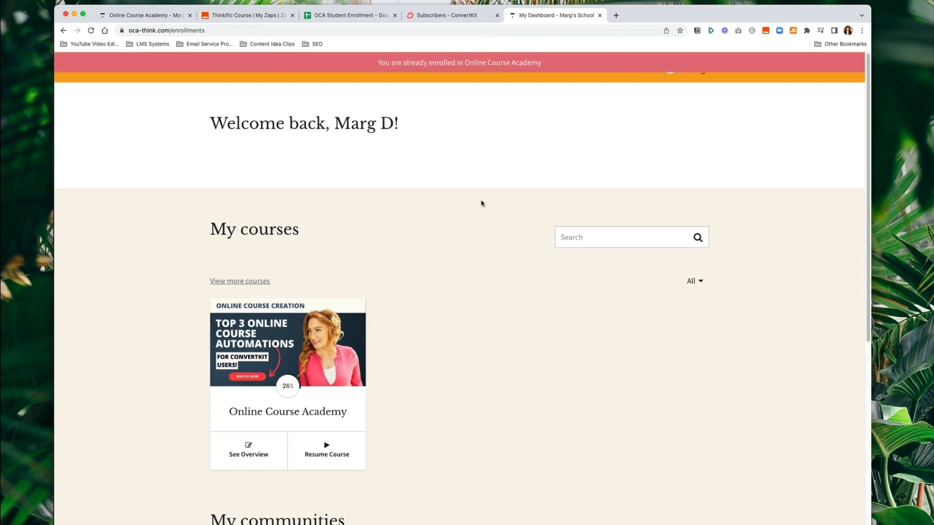
scroll(486, 202, "down", 2)
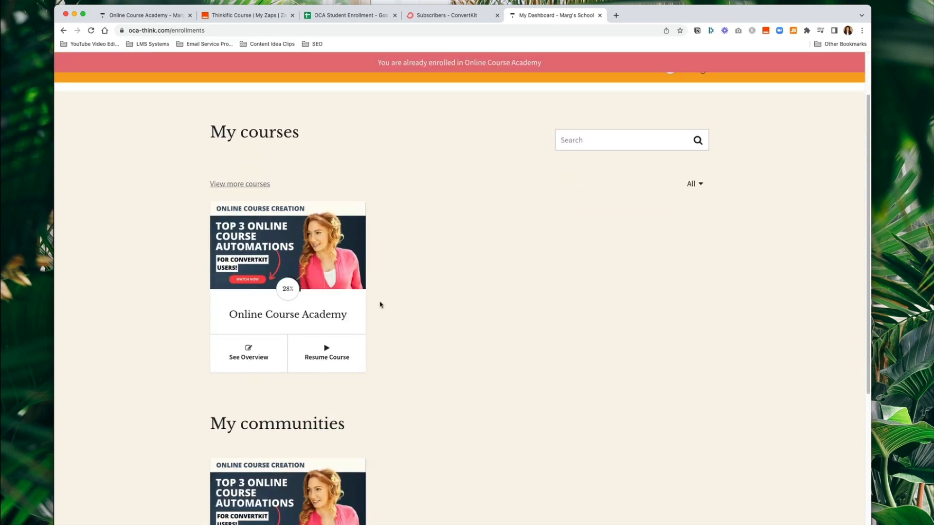
scroll(404, 282, "up", 2)
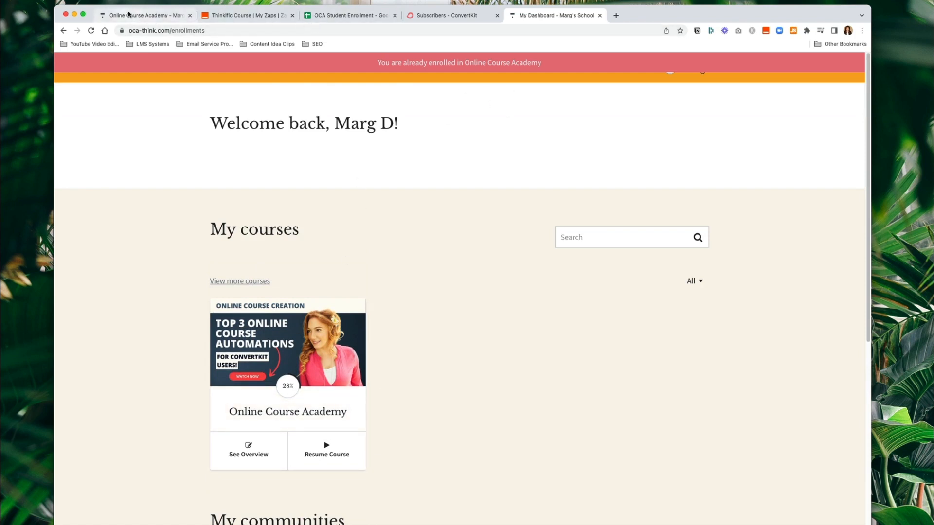
- Confirm the course is Published and close the course editor
left_click(130, 15)
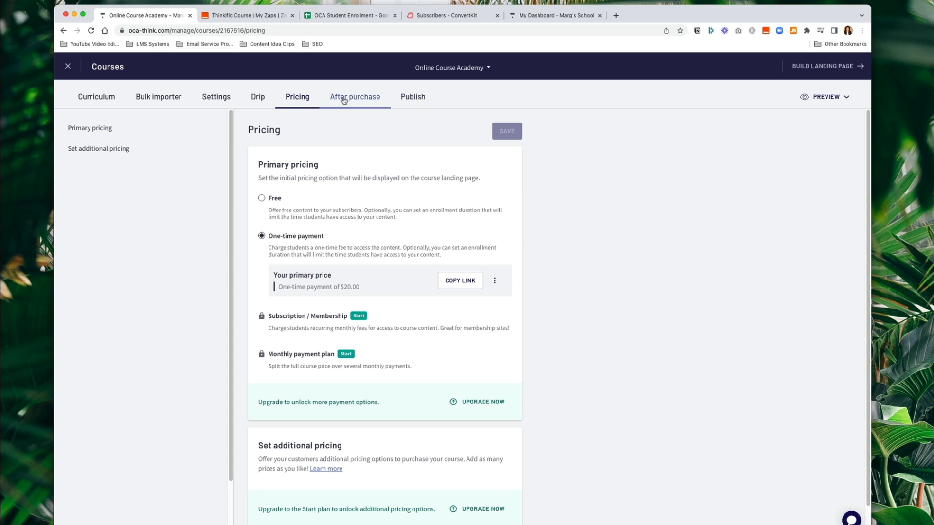
left_click(412, 99)
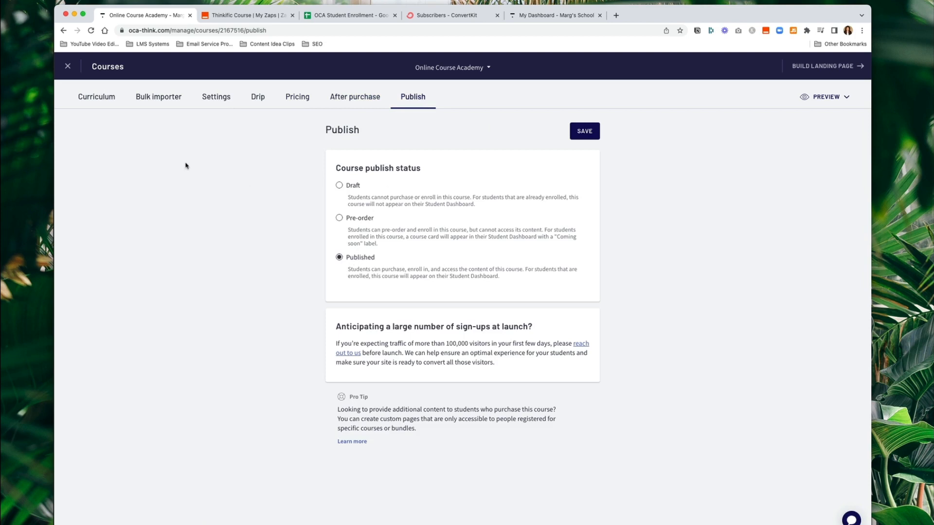
left_click(67, 66)
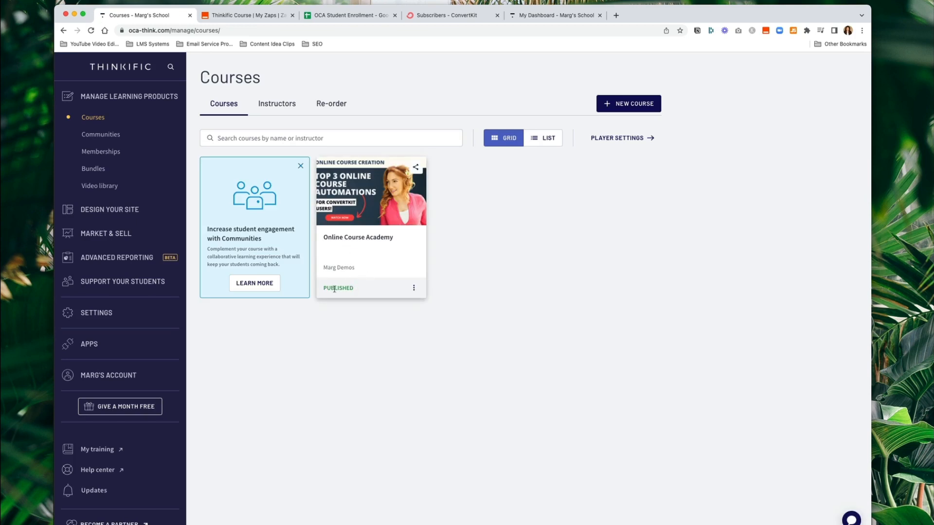
- From Communities, open the Online Course Academy Community's edit page
left_click_drag(325, 288, 355, 290)
left_click(344, 355)
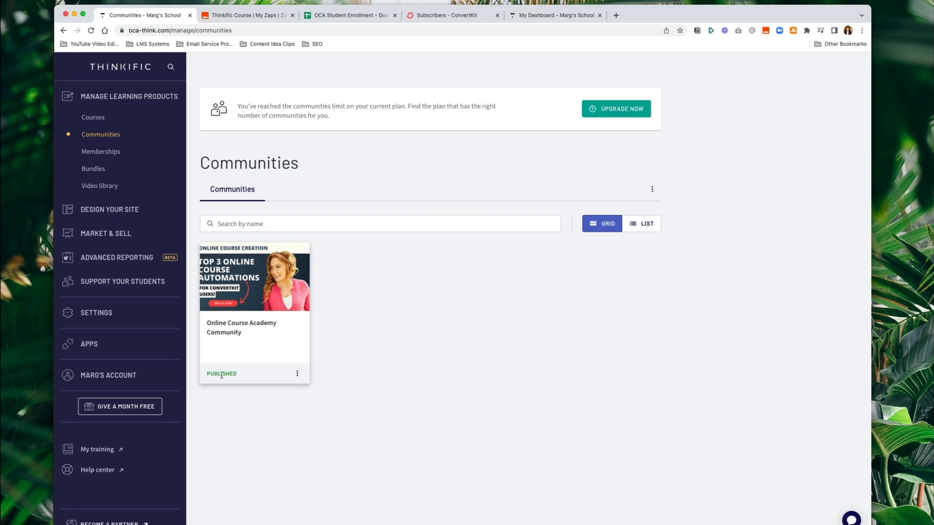
left_click(261, 296)
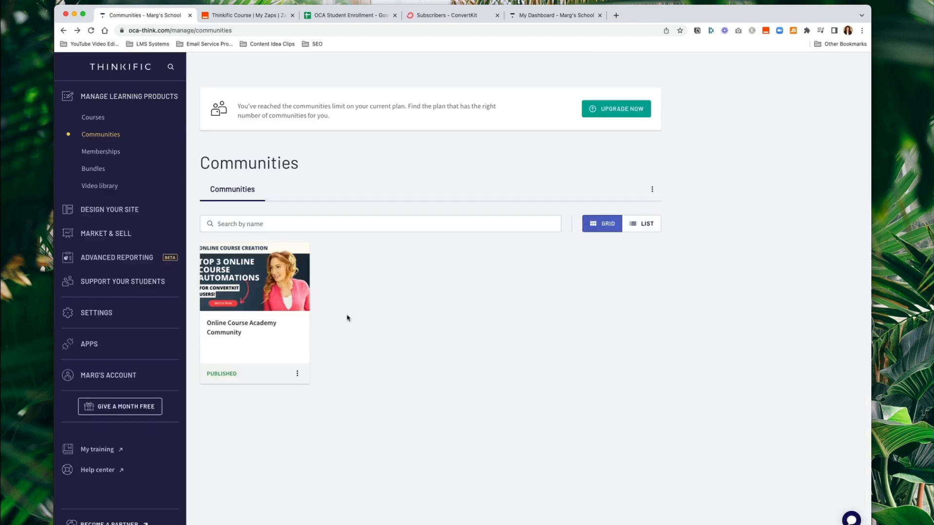
left_click(297, 374)
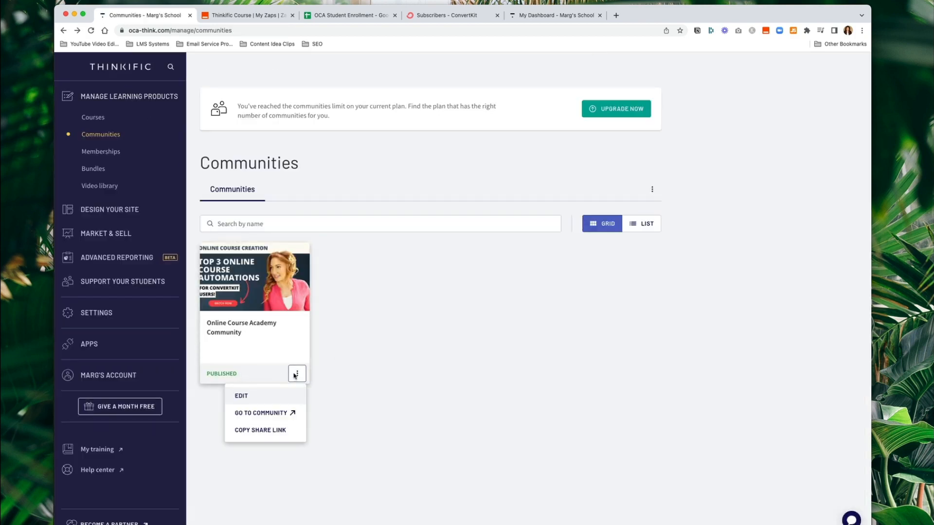
left_click(242, 396)
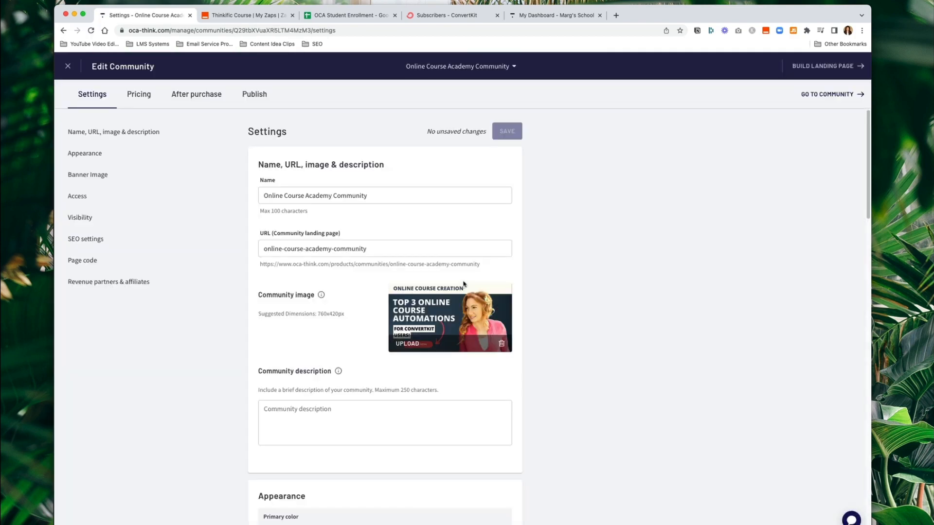
- Review the community's settings, URL slug and $20.00 pricing
scroll(384, 208, "down", 6)
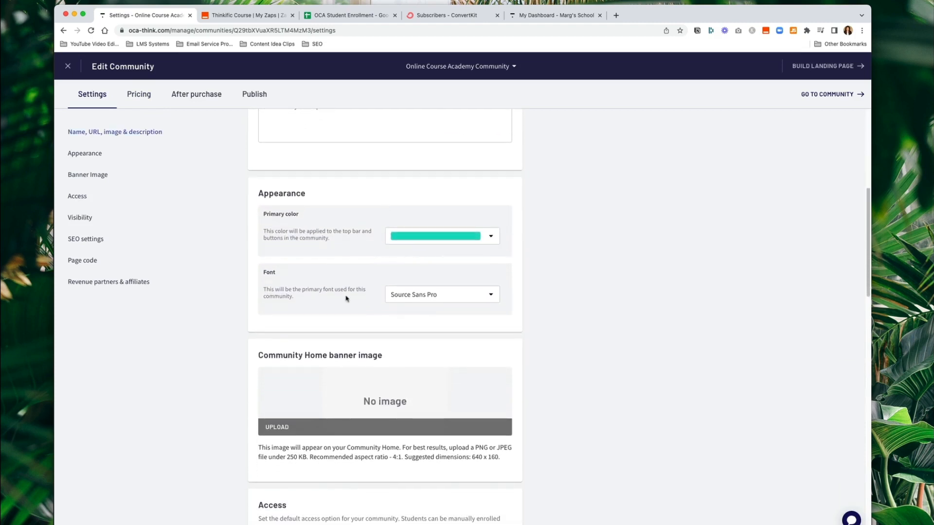
scroll(298, 330, "down", 2)
scroll(389, 378, "down", 6)
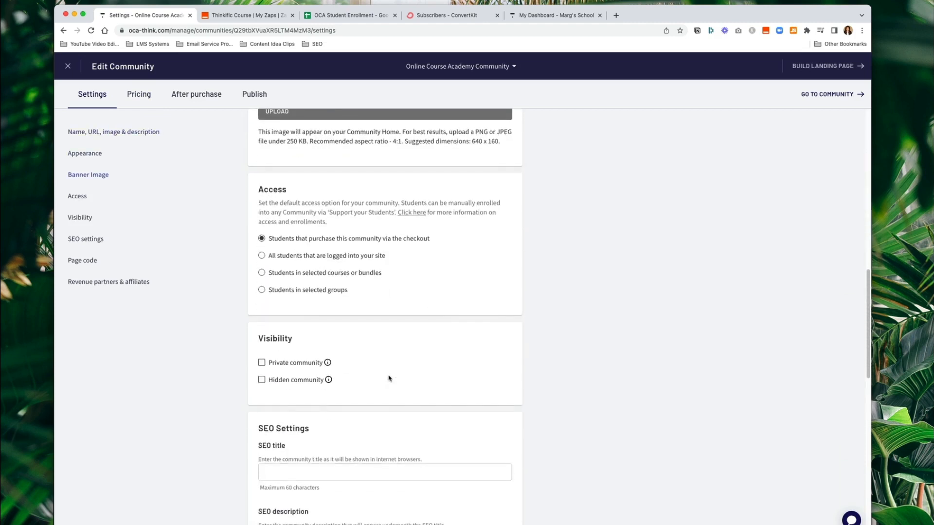
scroll(388, 360, "up", 9)
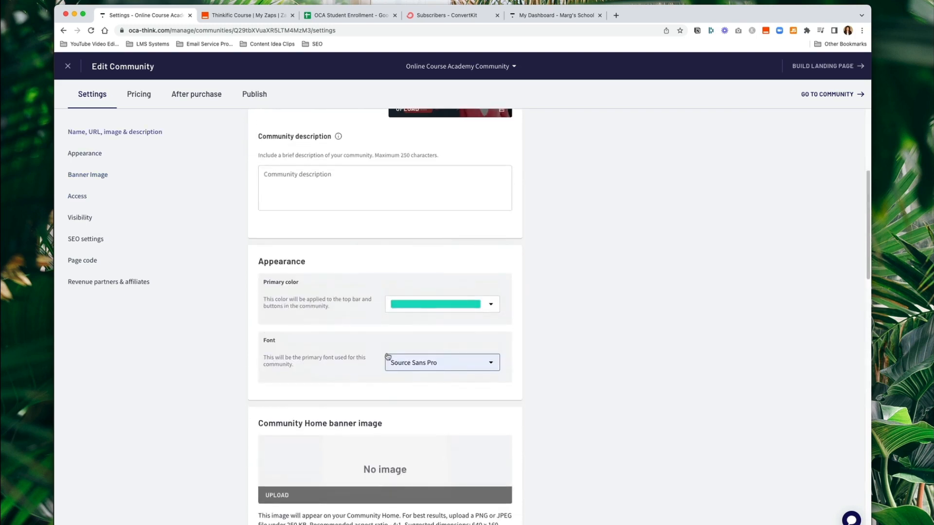
scroll(388, 357, "up", 5)
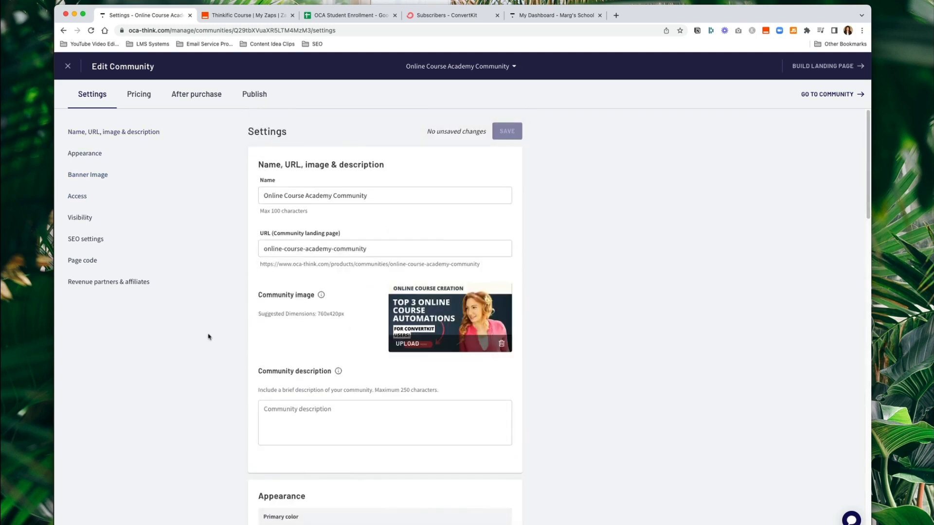
triple_click(383, 245)
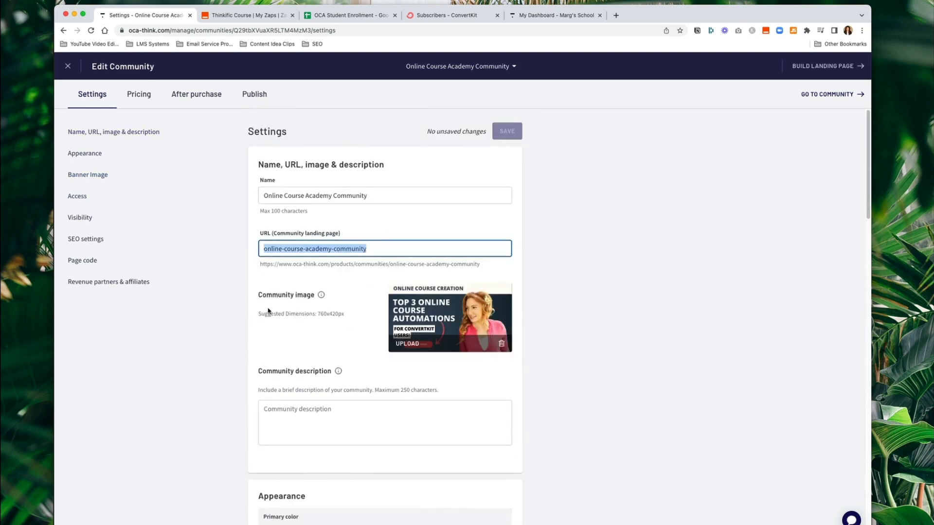
left_click(137, 94)
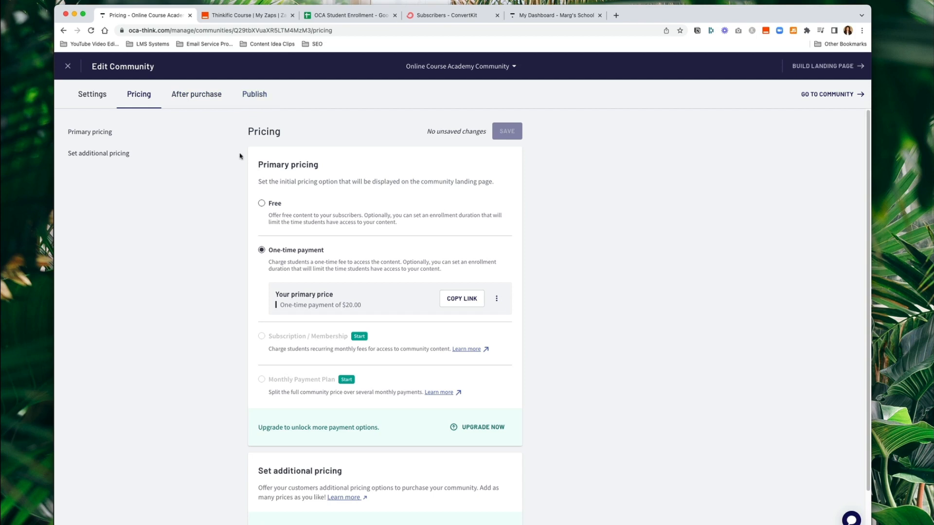
- Confirm the community is Published, close the editor, and tick Review Course Pricing Settings
left_click(266, 97)
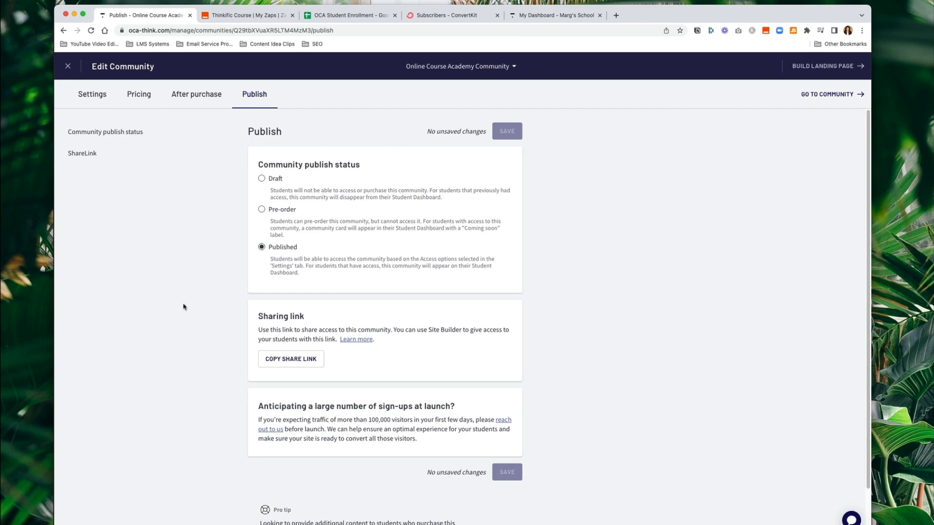
left_click(67, 66)
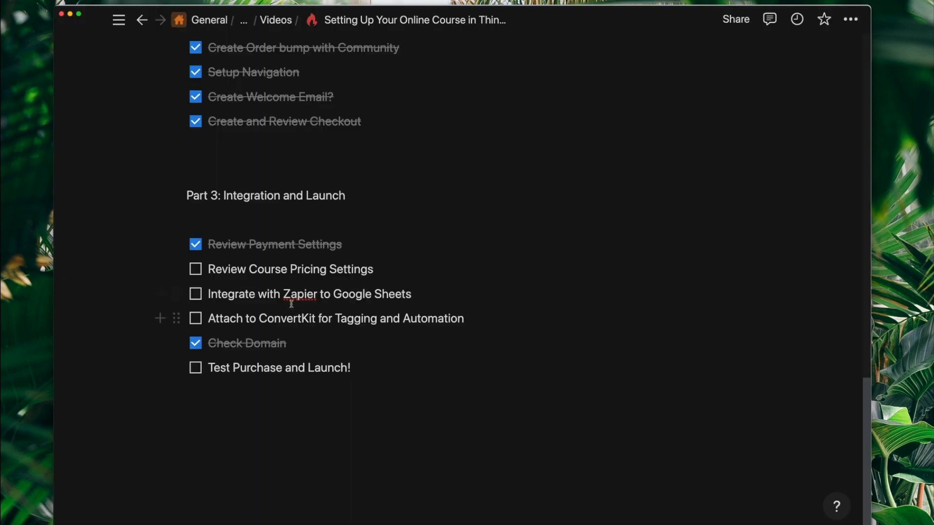
left_click(196, 270)
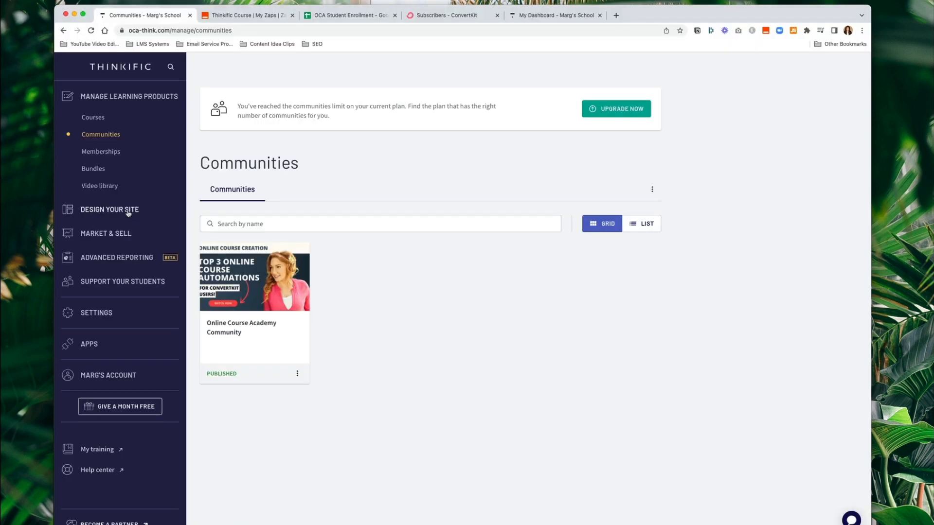
- Open the Online Course Academy + Community order bump for editing
left_click(125, 233)
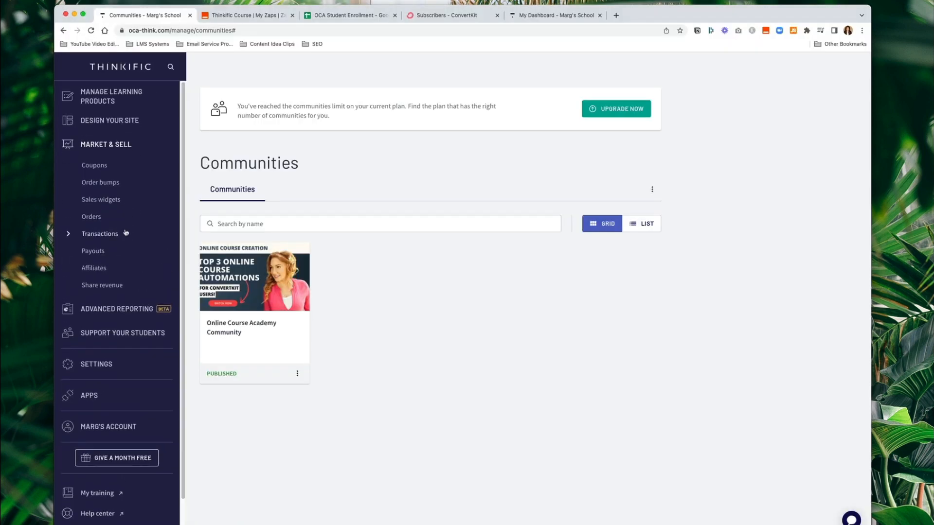
left_click(99, 184)
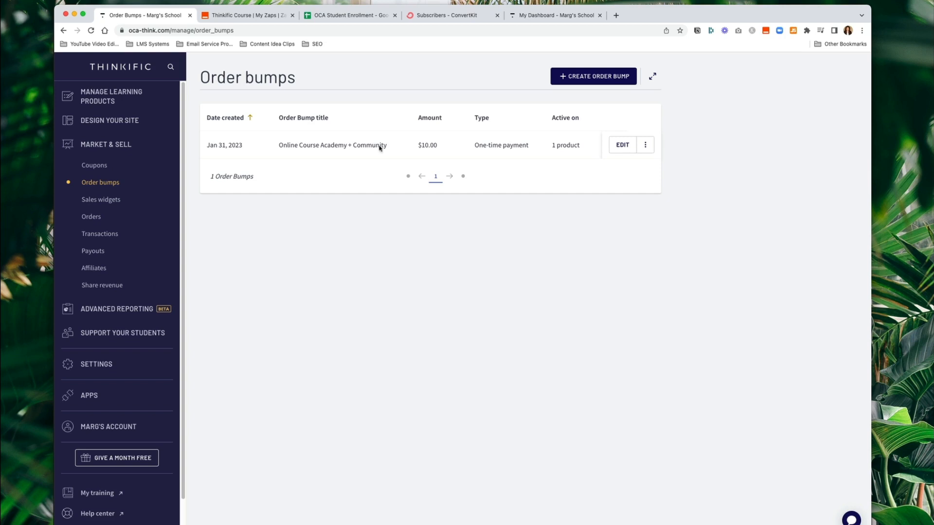
left_click(618, 146)
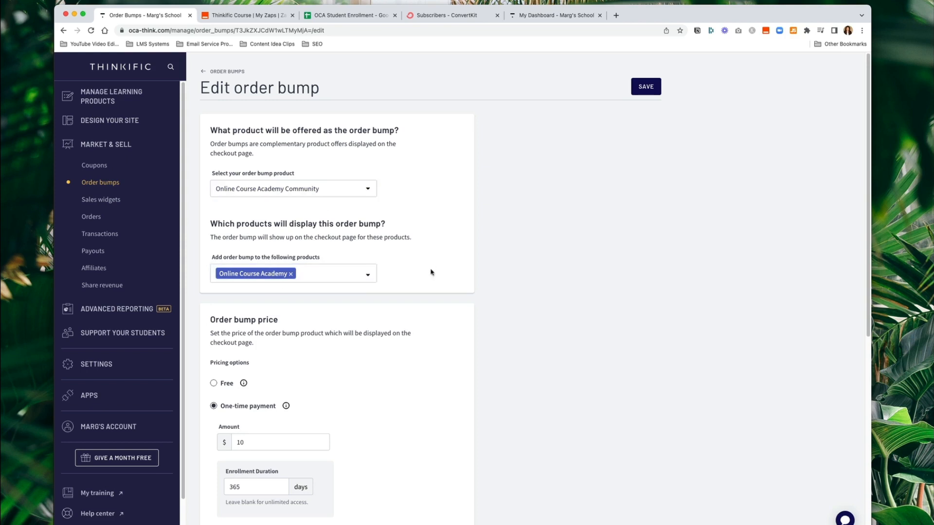
- Confirm the 20.00 strikethrough price and save the $10, 365-day order bump
scroll(431, 271, "down", 3)
mouse_move(284, 280)
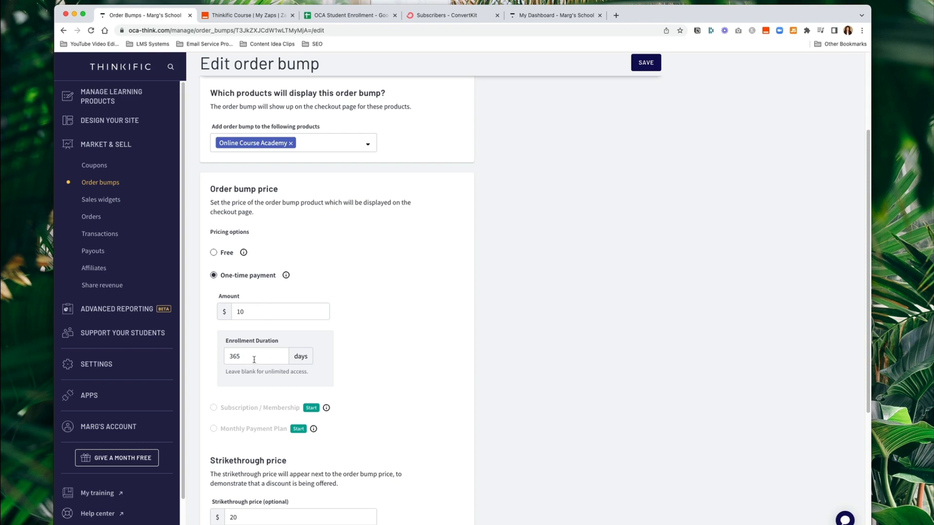
scroll(258, 361, "down", 3)
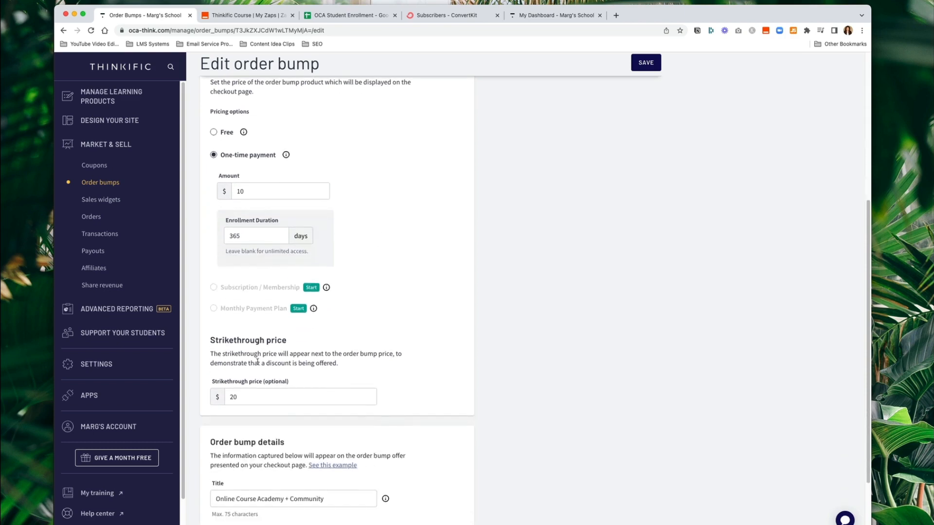
double_click(249, 397)
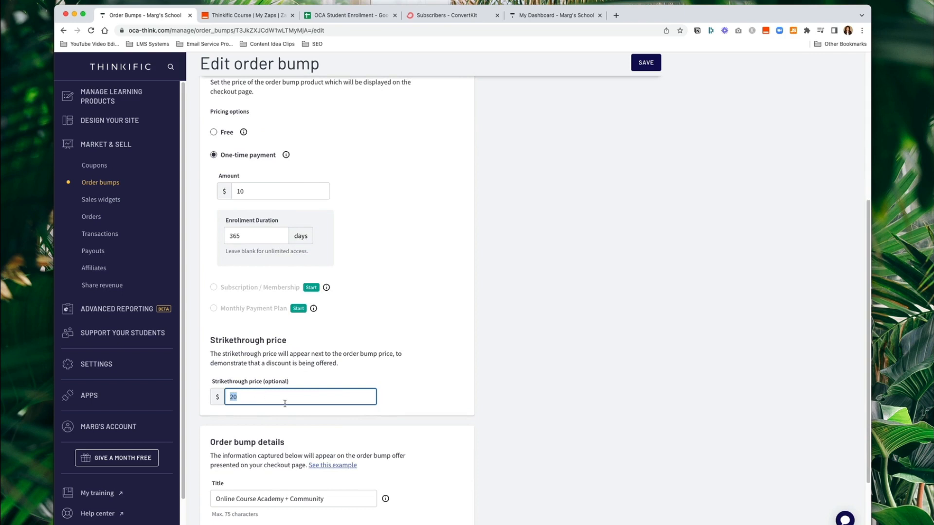
left_click(402, 385)
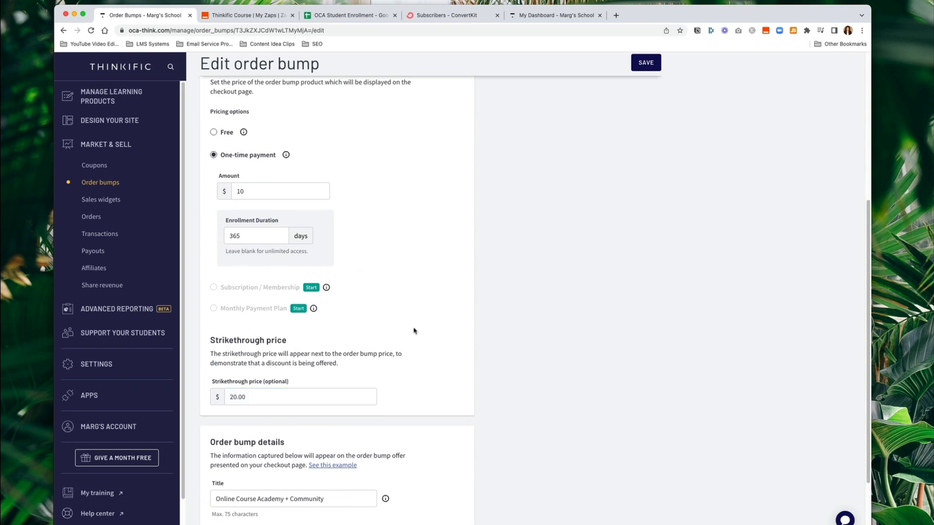
scroll(413, 330, "down", 2)
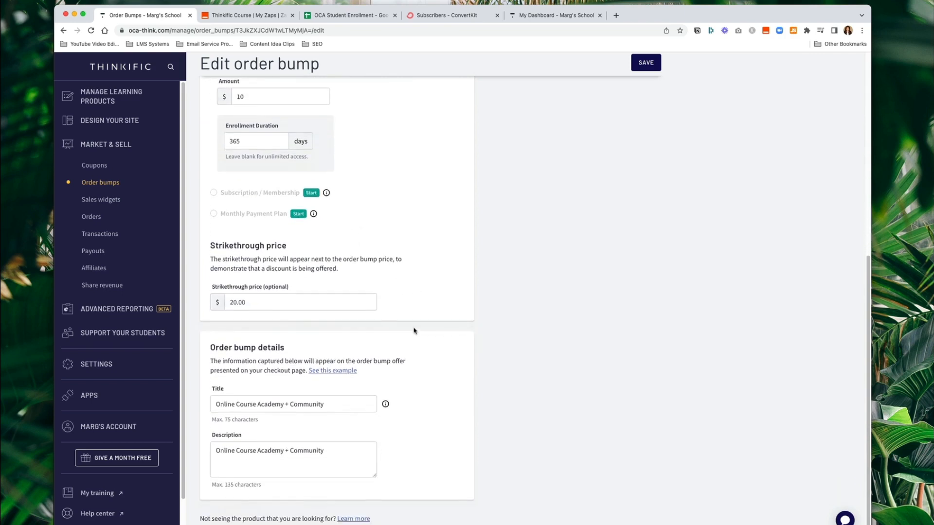
left_click(645, 63)
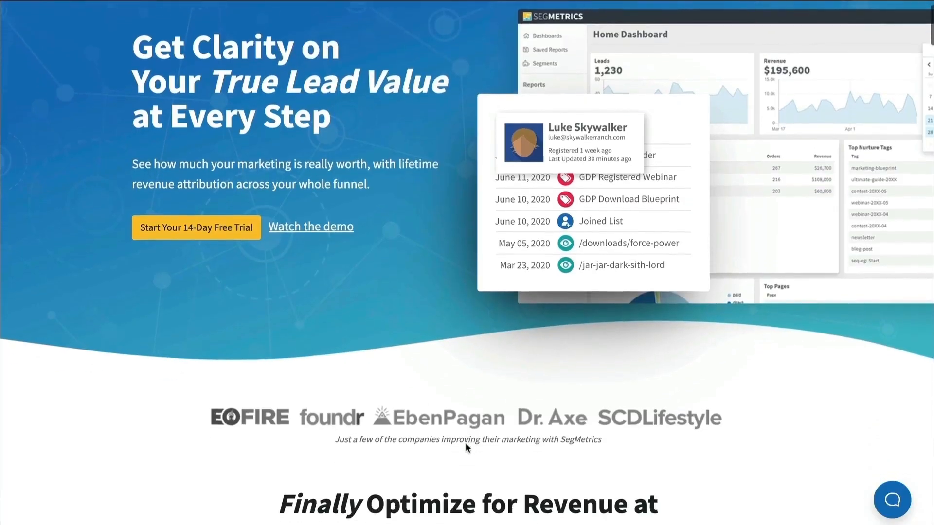
- Scroll down through the SegMetrics homepage
scroll(466, 443, "down", 3)
scroll(466, 443, "down", 5)
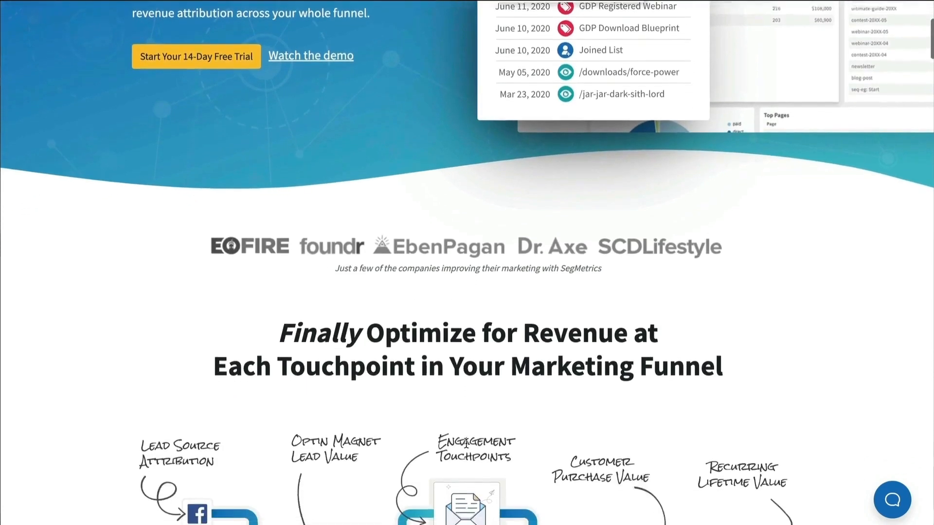
scroll(467, 445, "down", 4)
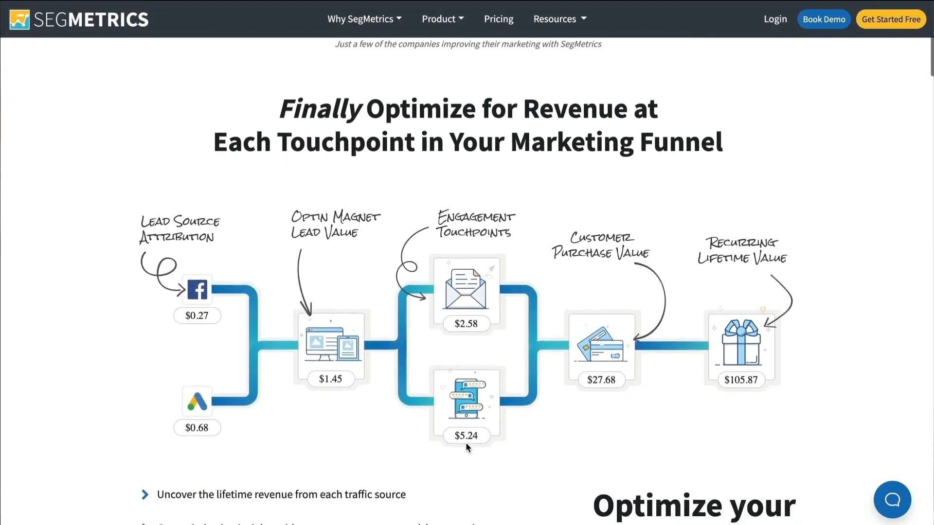
scroll(466, 447, "down", 5)
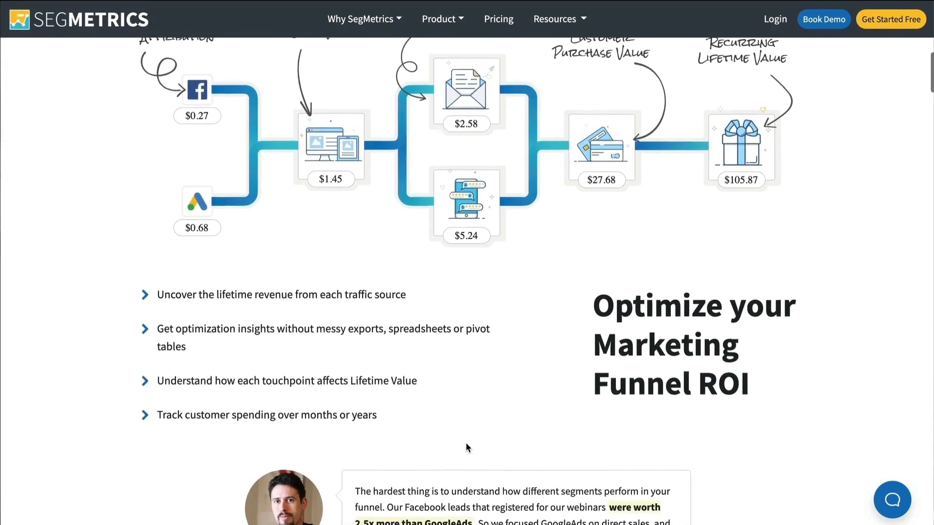
scroll(466, 445, "down", 5)
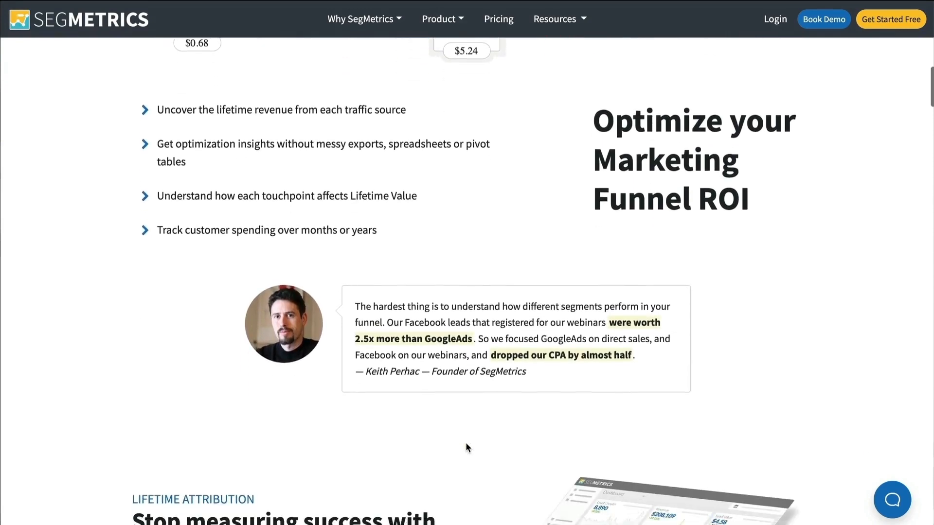
scroll(465, 446, "down", 5)
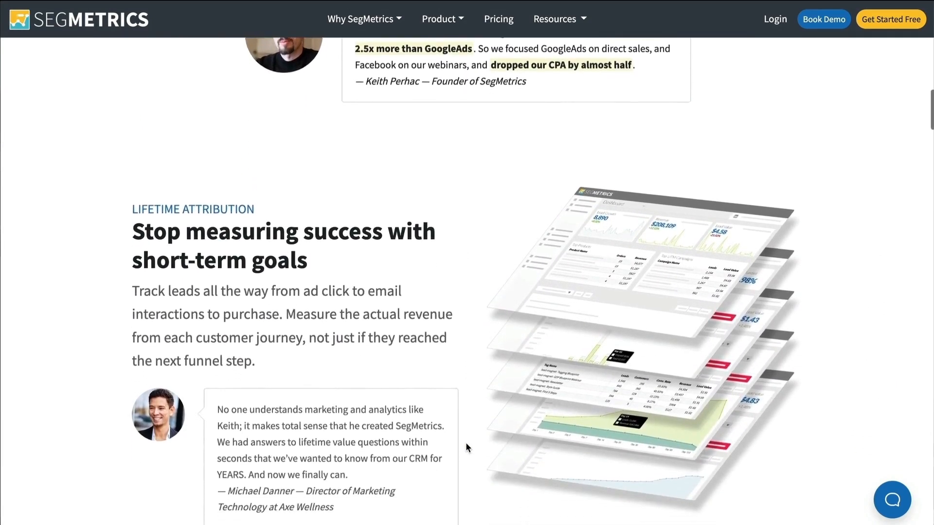
scroll(465, 446, "down", 5)
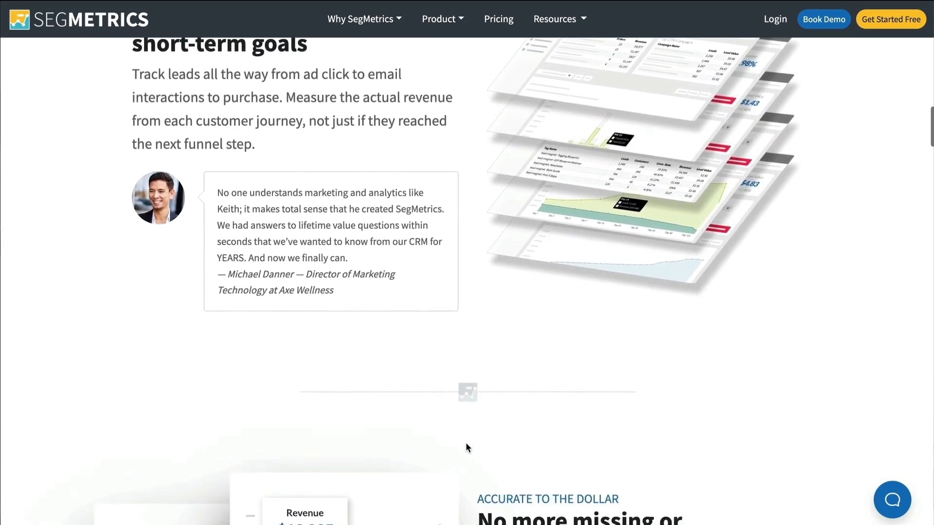
scroll(465, 446, "down", 4)
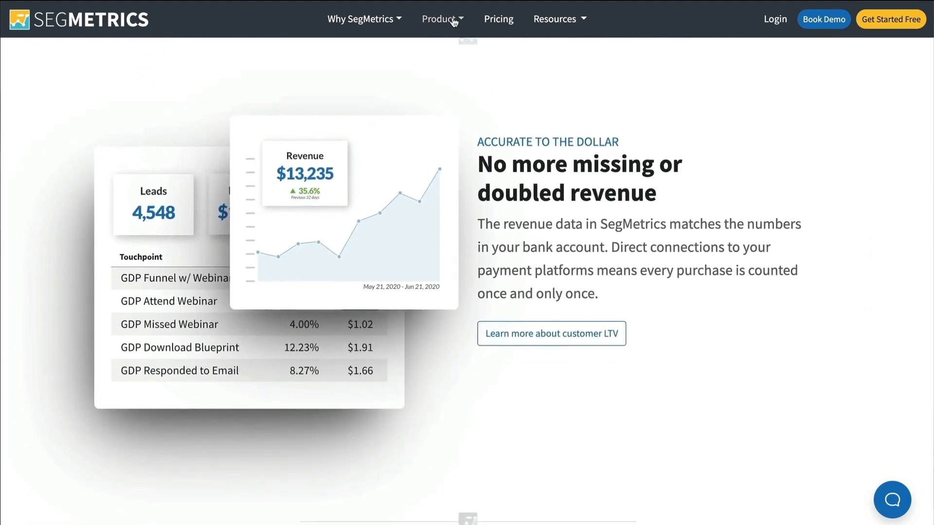
- Browse the 94 supported integrations, then highlight 'Tagging and Automation' in the checklist
left_click(458, 22)
scroll(508, 163, "down", 8)
left_click(508, 160)
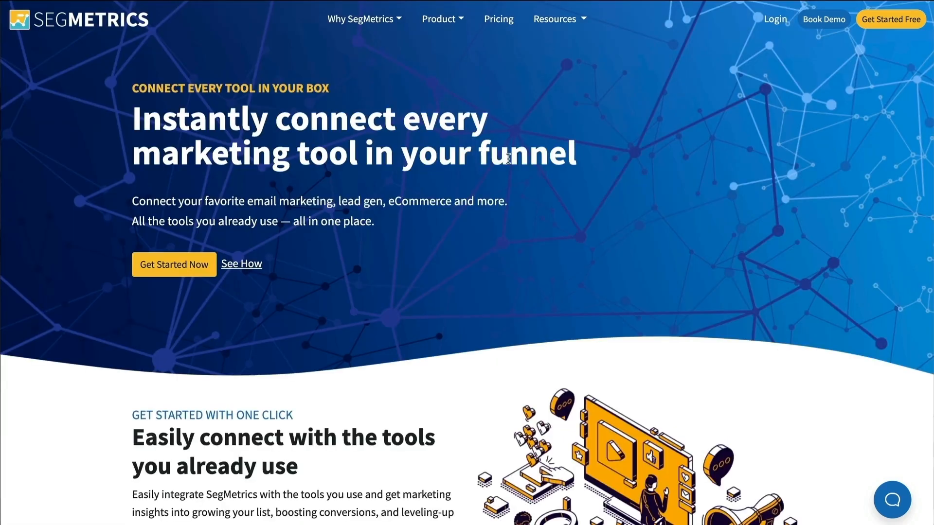
scroll(583, 305, "down", 5)
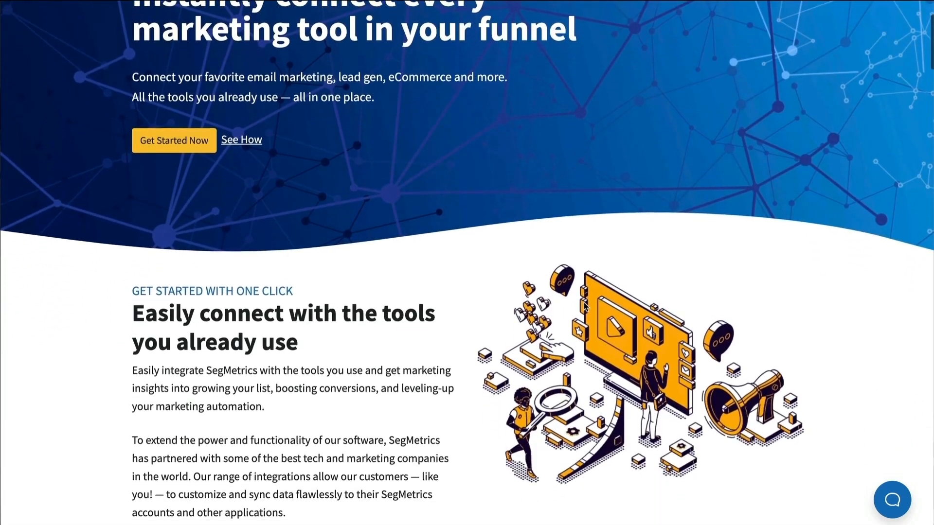
scroll(585, 305, "down", 4)
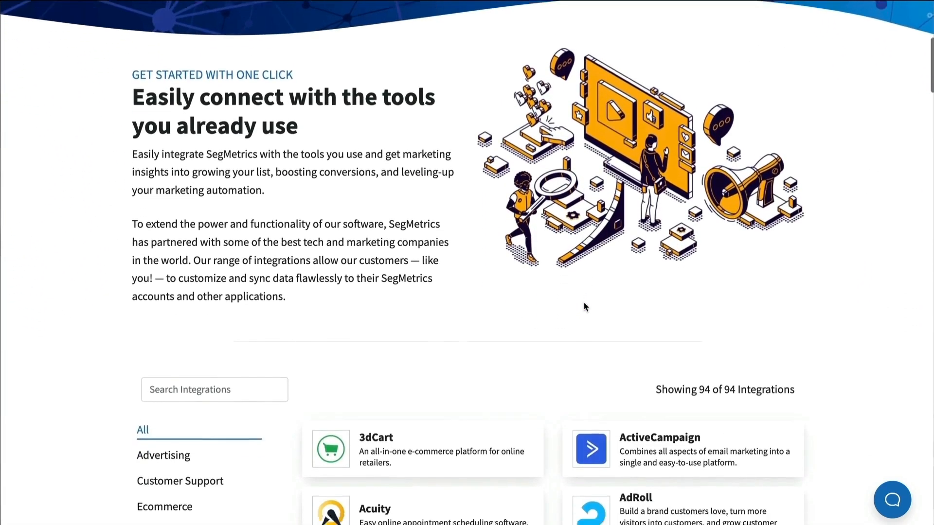
scroll(586, 306, "down", 4)
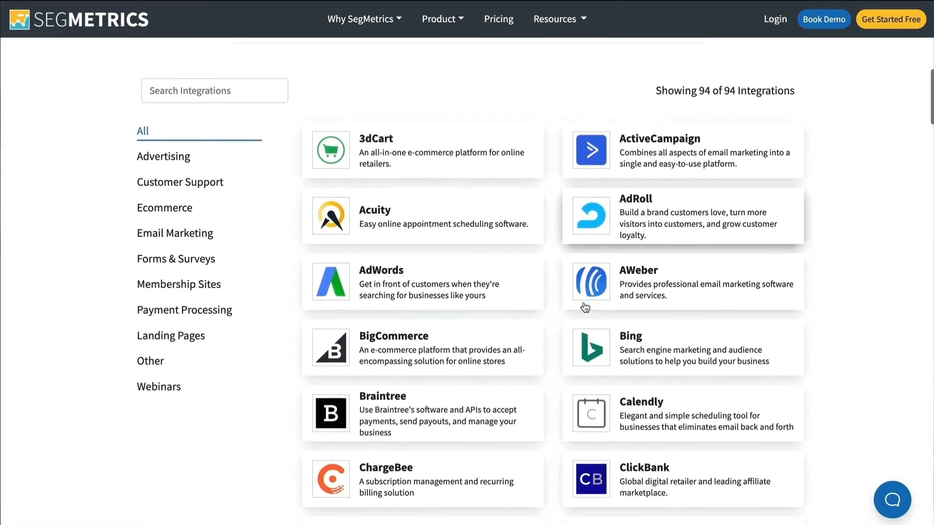
scroll(822, 273, "down", 6)
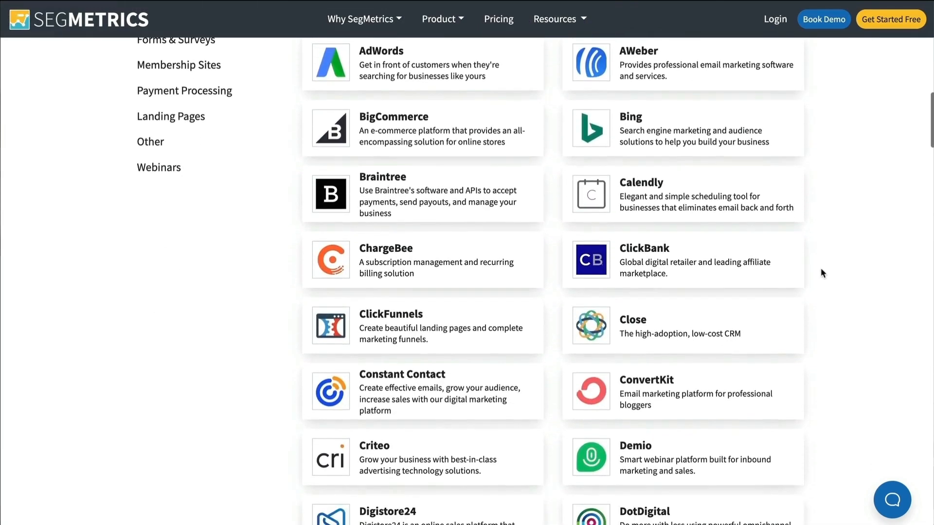
scroll(822, 274, "down", 7)
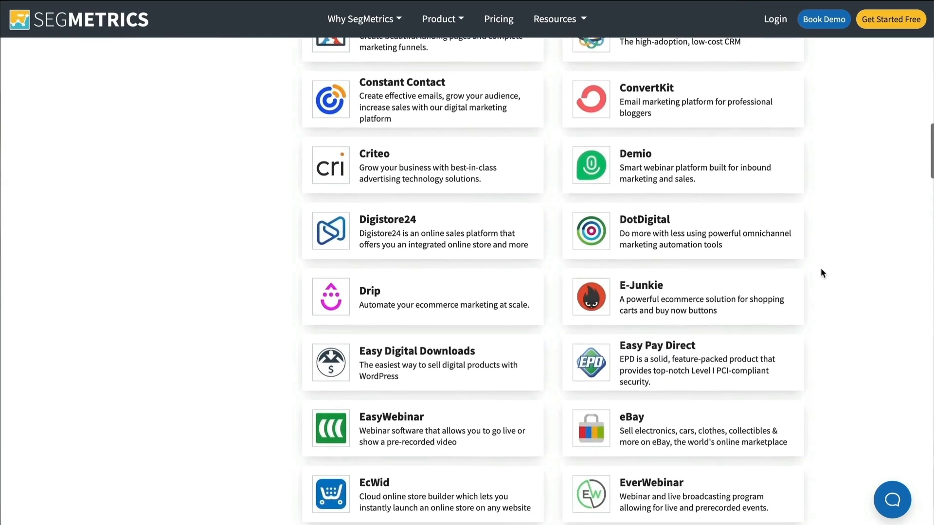
scroll(822, 273, "down", 5)
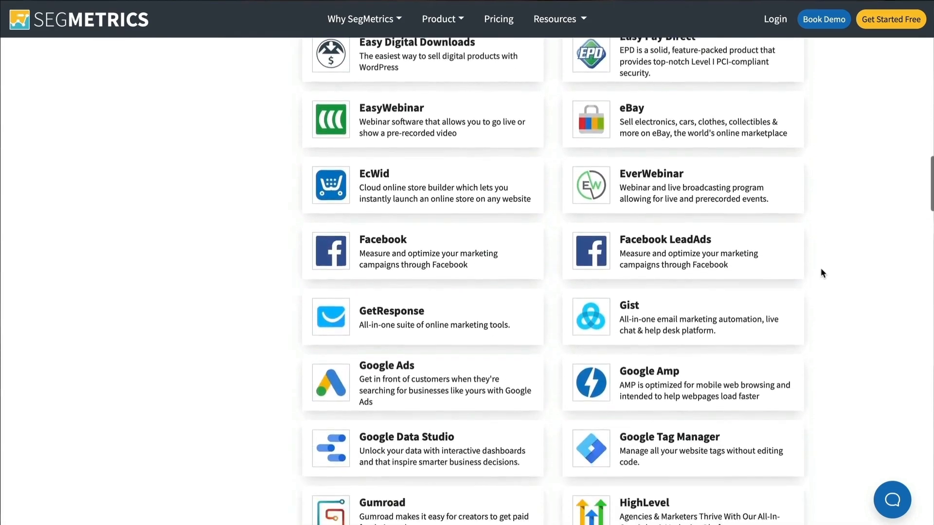
scroll(822, 272, "down", 7)
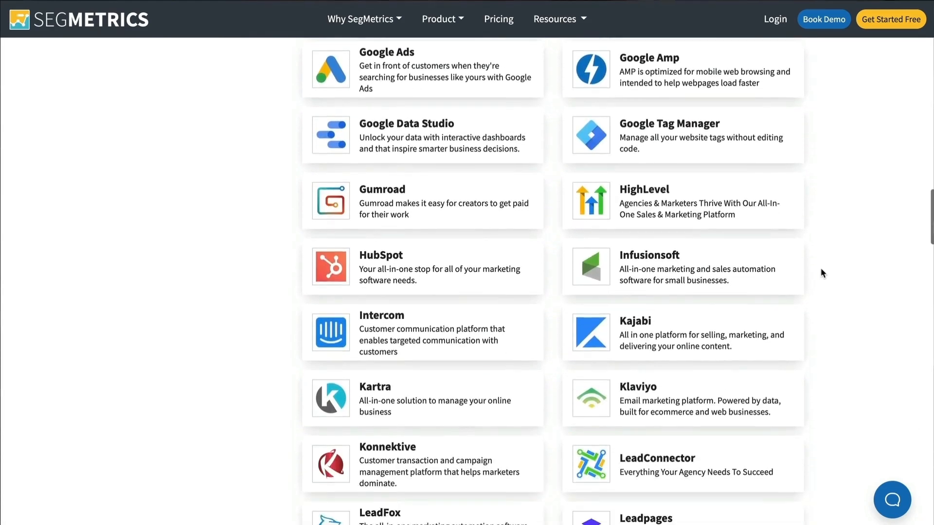
scroll(822, 273, "down", 6)
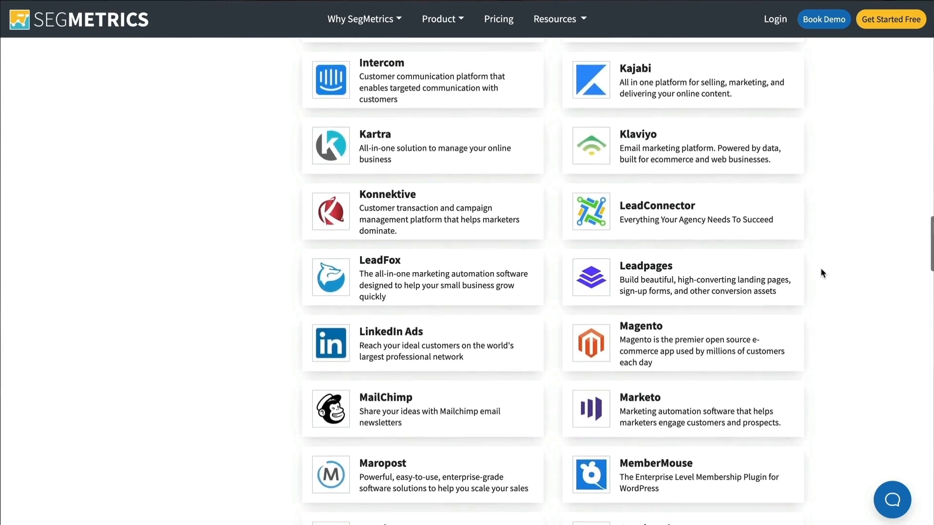
scroll(821, 273, "down", 6)
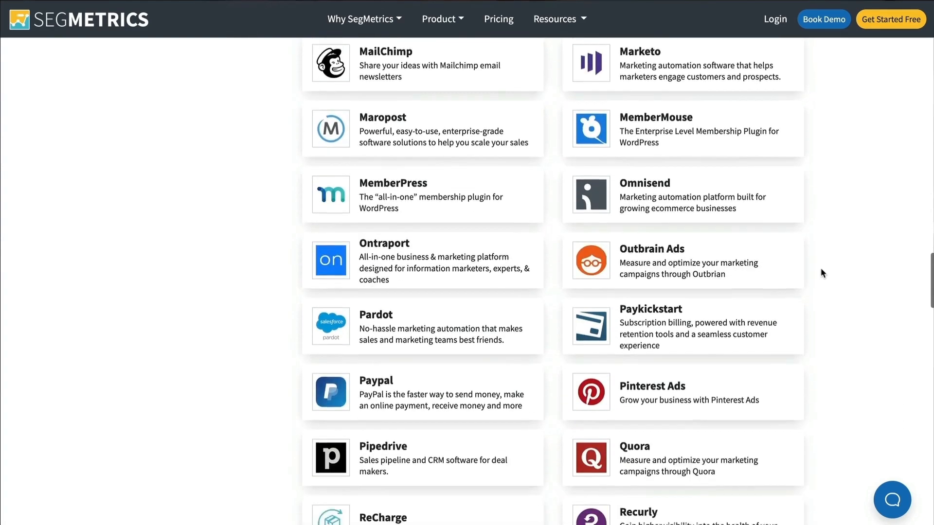
scroll(822, 274, "down", 7)
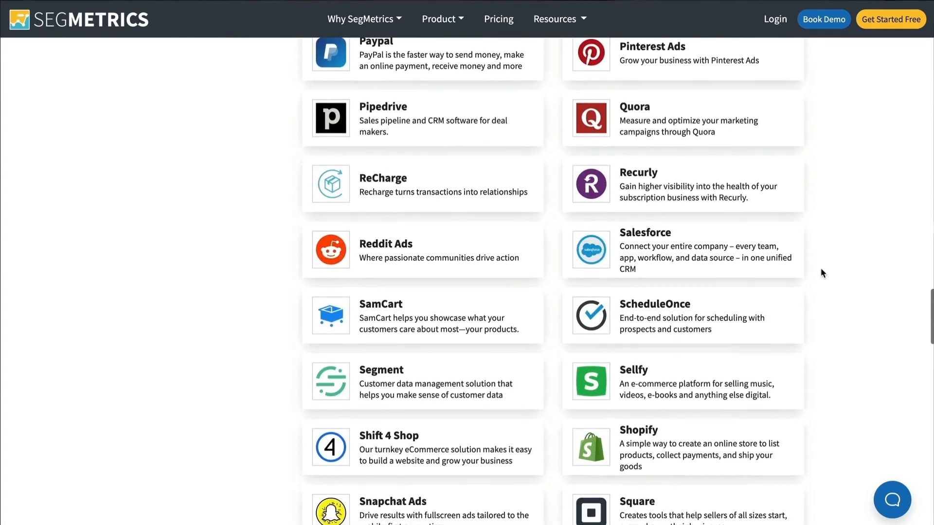
scroll(821, 273, "down", 3)
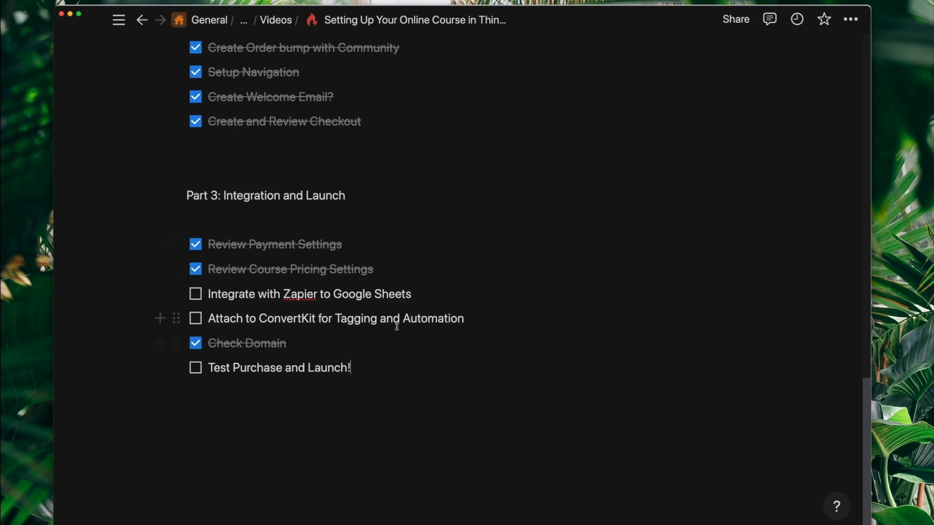
left_click_drag(339, 319, 469, 318)
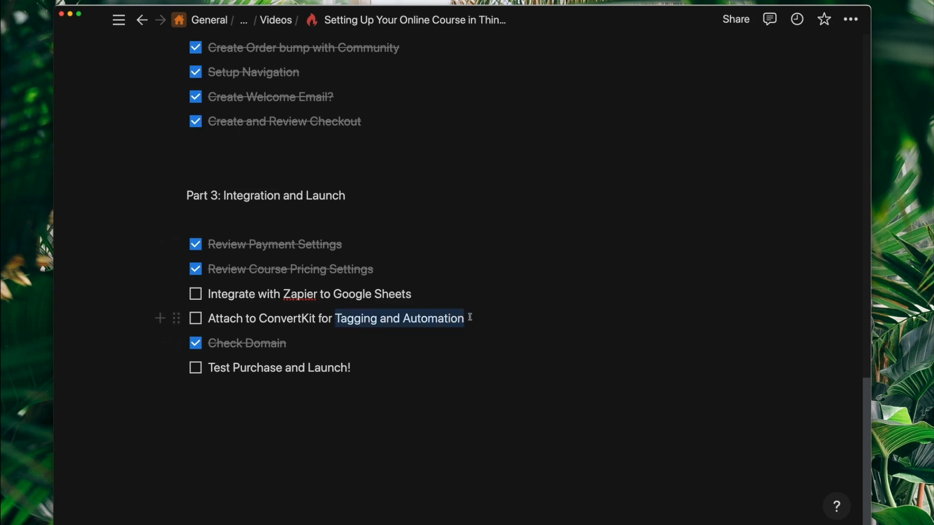
left_click(428, 318)
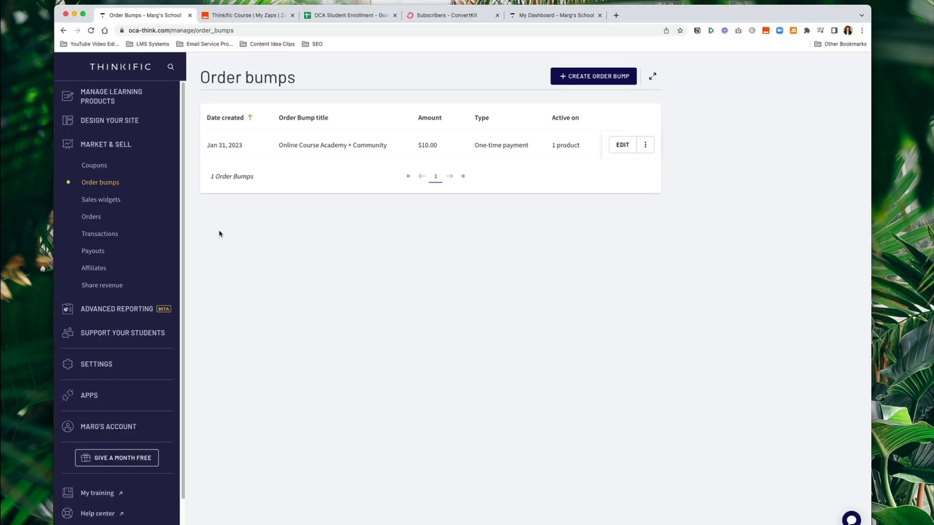
- Go to the installed apps and open the ConvertKit app's settings page
left_click(88, 397)
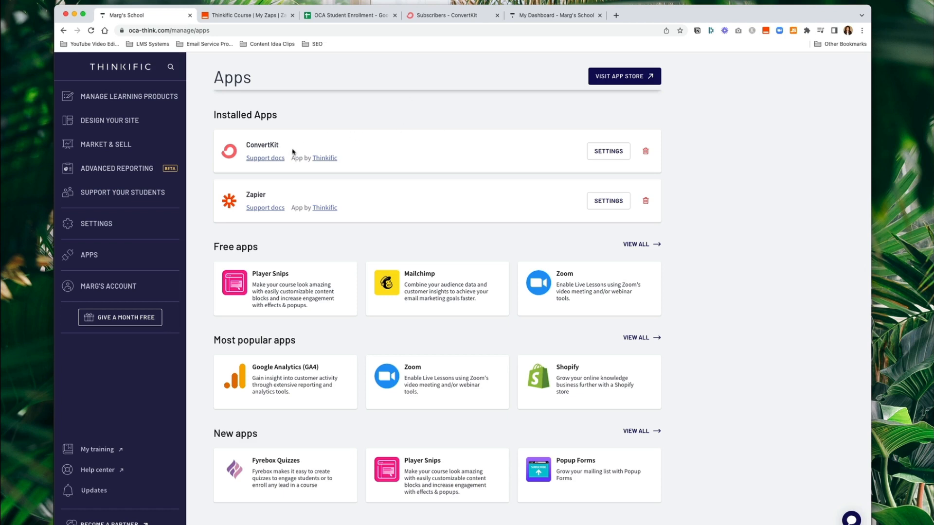
left_click(596, 152)
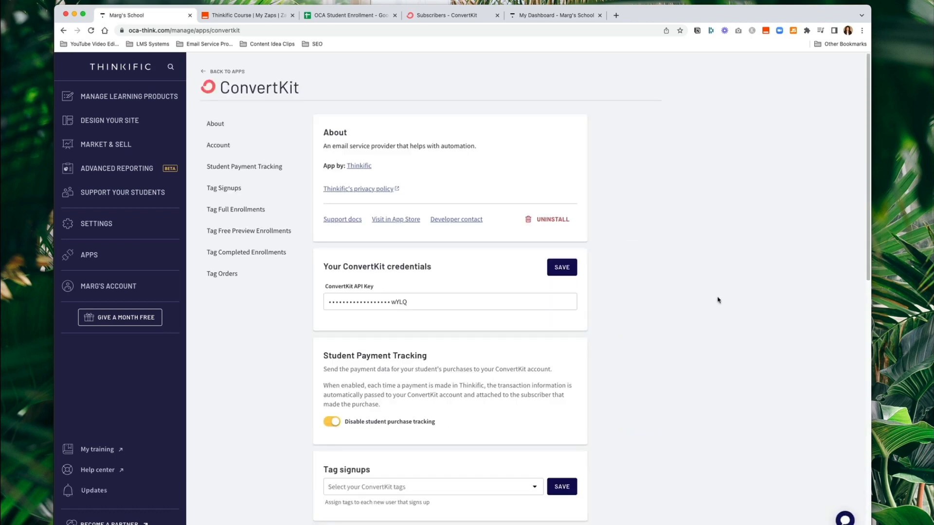
- Assign the OCA Member Completed tag to Online Course Academy completed enrollments
scroll(715, 294, "down", 3)
scroll(718, 300, "up", 2)
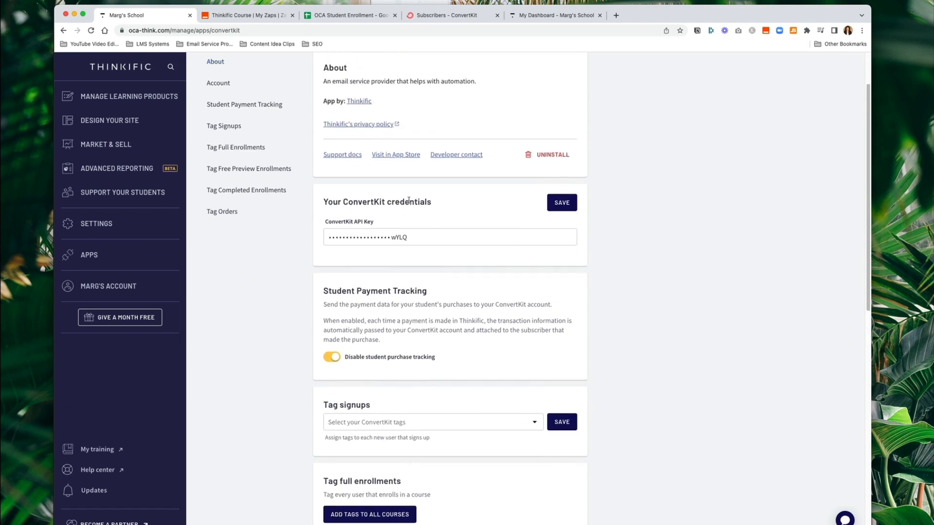
scroll(442, 162, "down", 4)
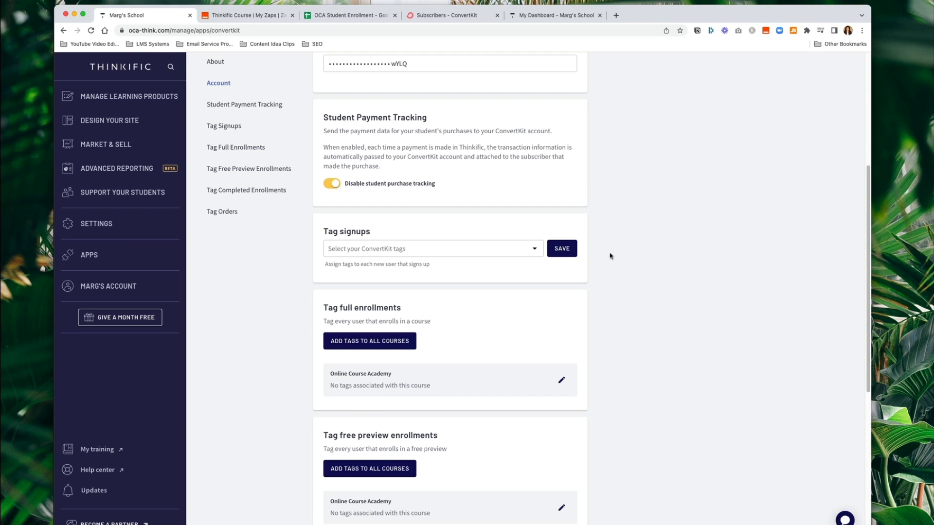
scroll(628, 256, "down", 1)
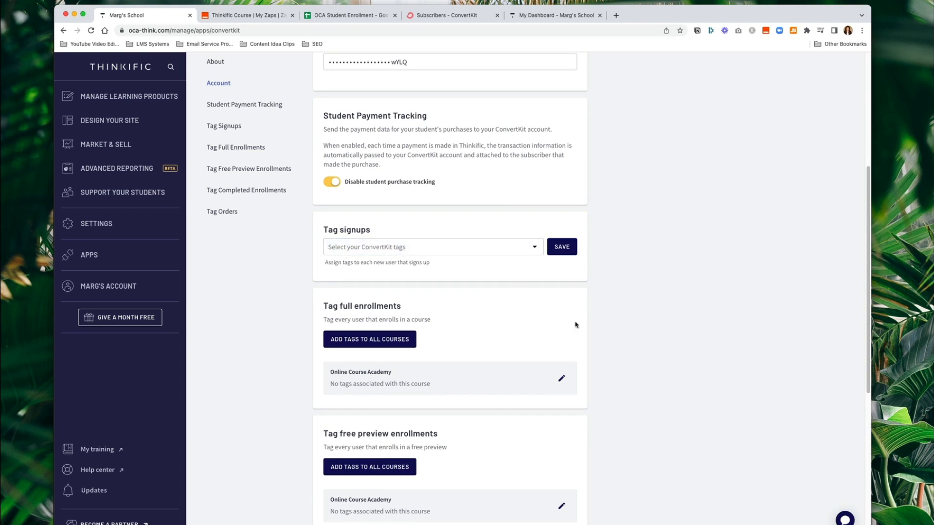
scroll(613, 311, "down", 4)
scroll(612, 311, "down", 3)
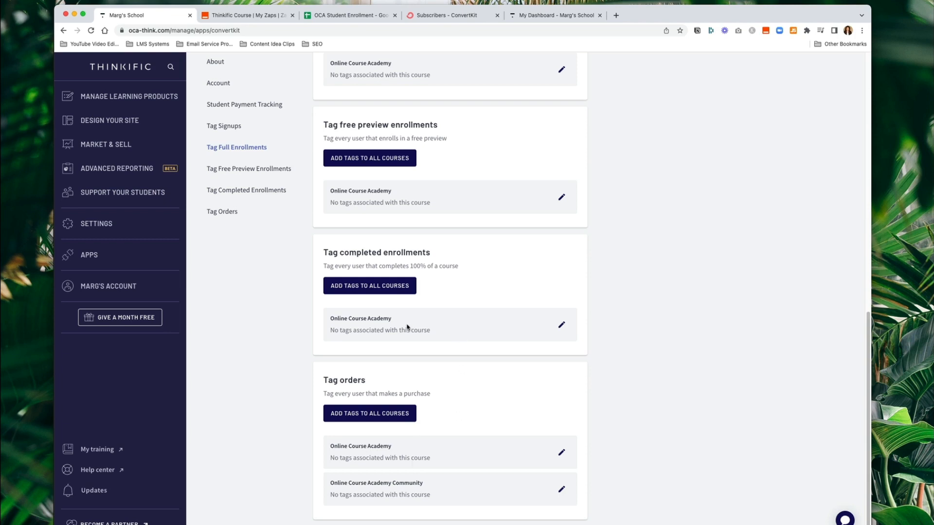
left_click(561, 325)
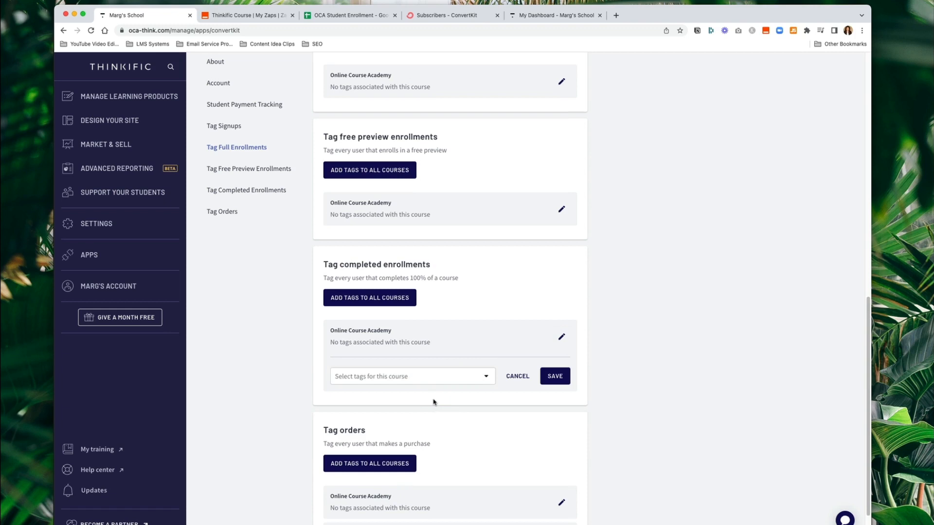
left_click(458, 377)
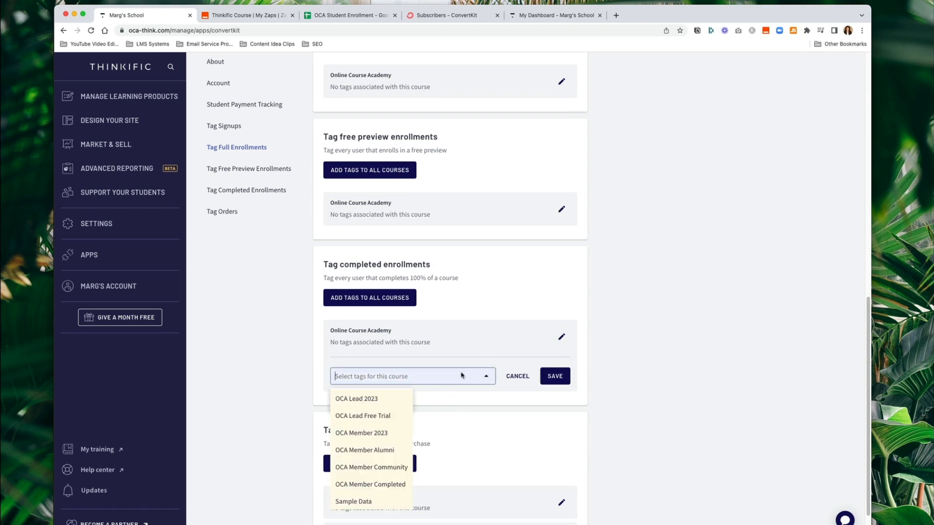
left_click(351, 484)
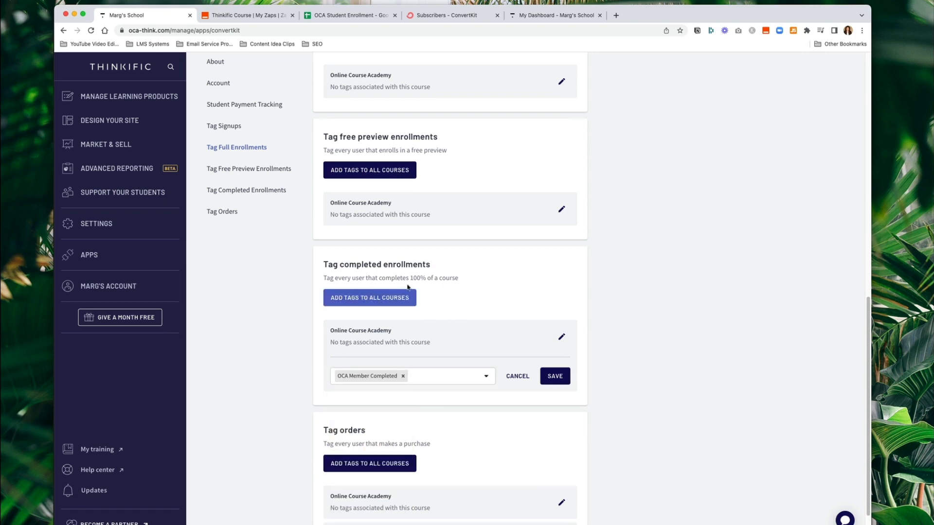
- Save the completed-enrollment tag and begin editing Online Course Academy order tags
left_click(444, 378)
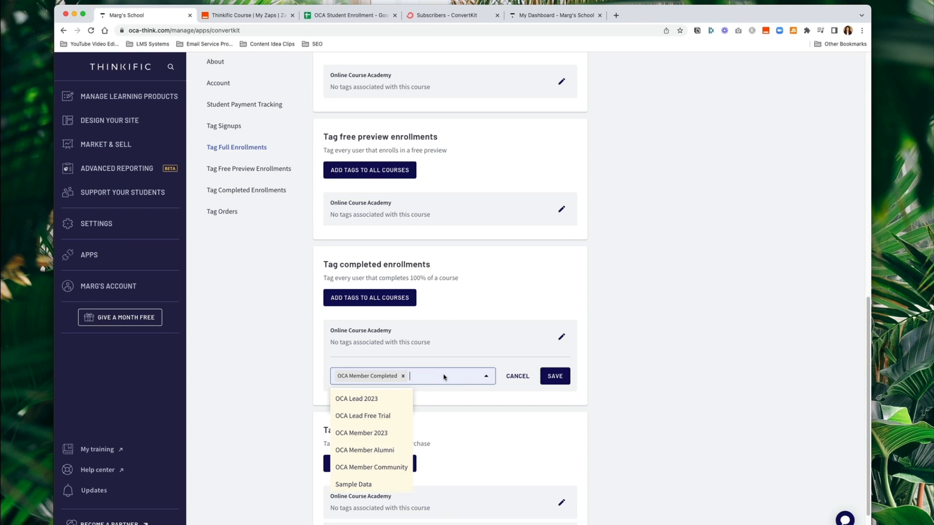
left_click(278, 398)
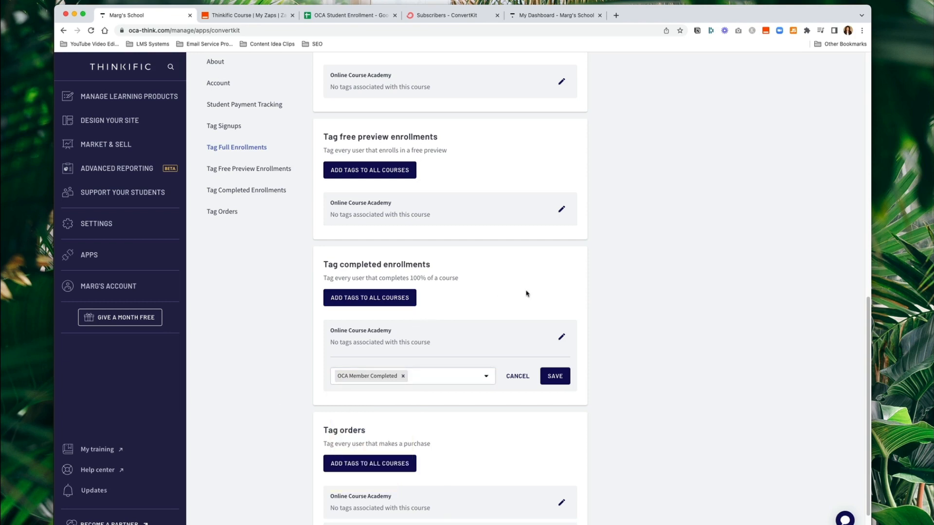
scroll(527, 294, "down", 1)
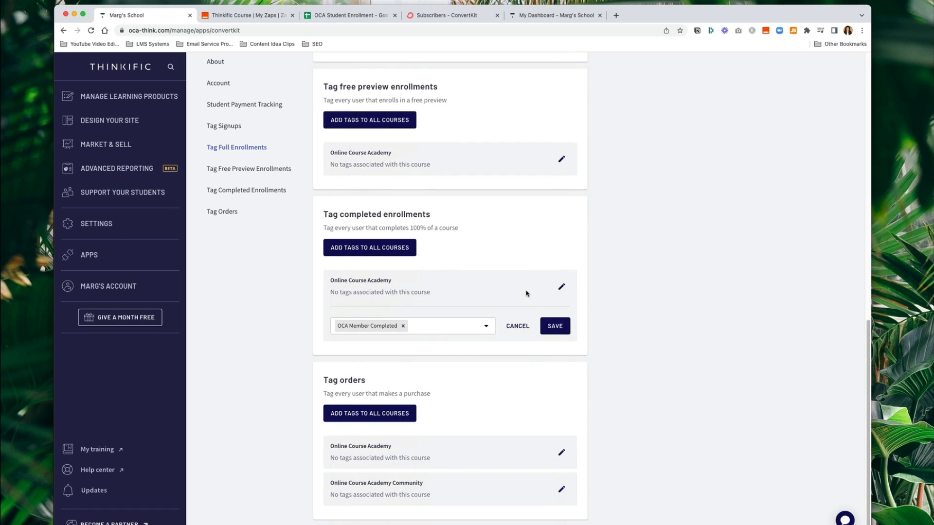
left_click(553, 326)
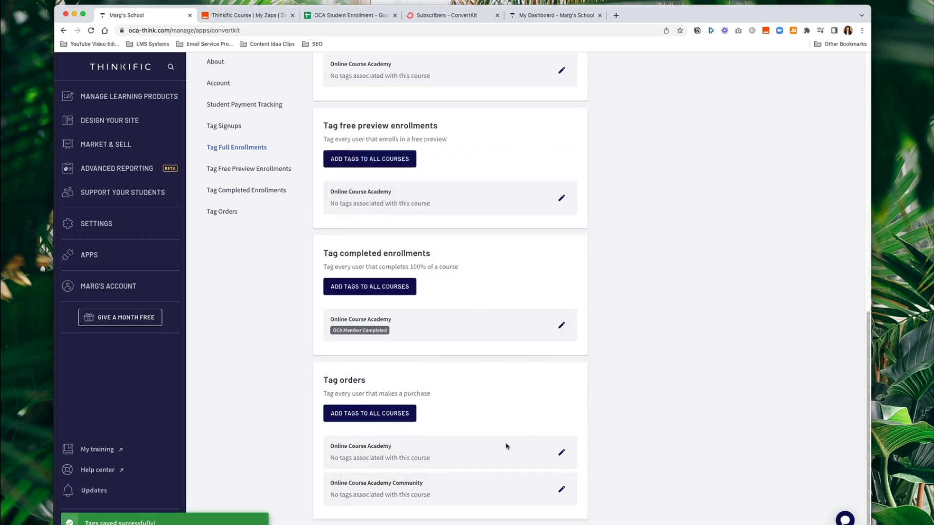
left_click(560, 454)
- Tag Online Course Academy orders with OCA Member 2023 and OCA Member Alumni, and save
scroll(514, 400, "down", 1)
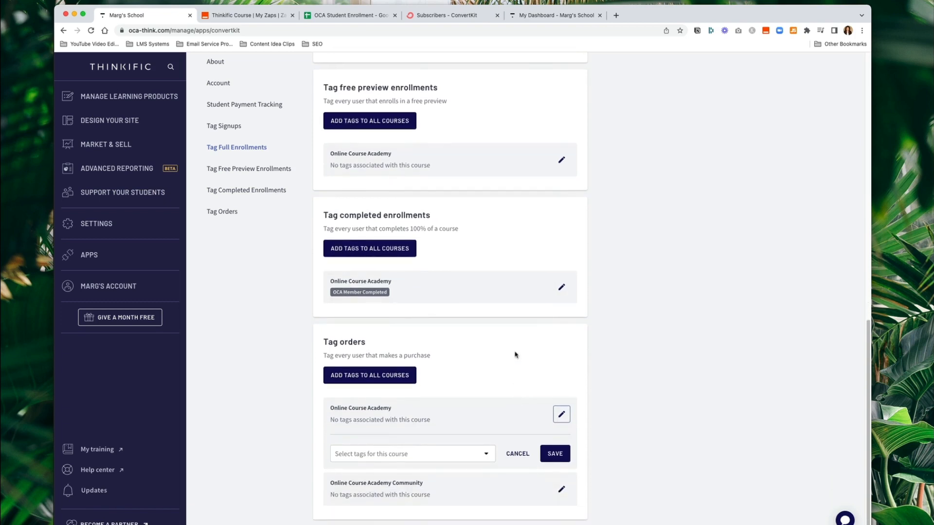
left_click(433, 451)
scroll(428, 438, "down", 1)
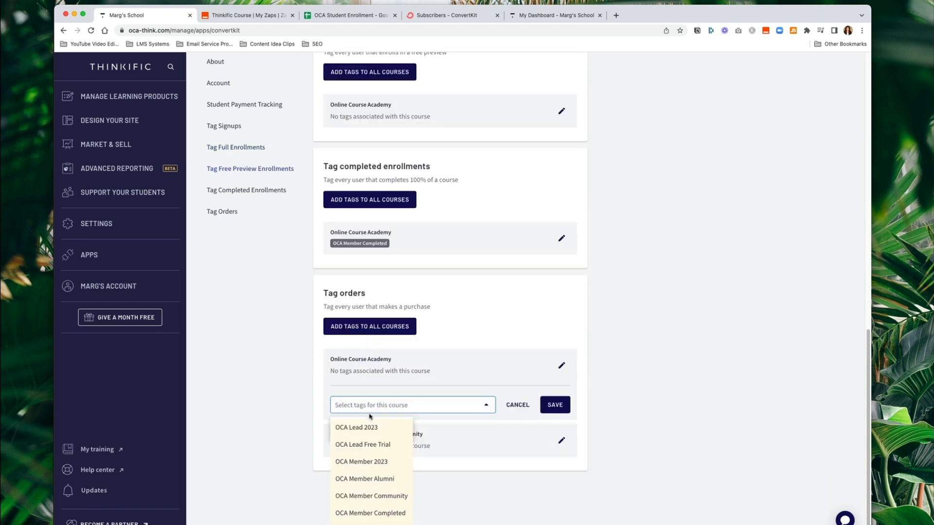
left_click(360, 463)
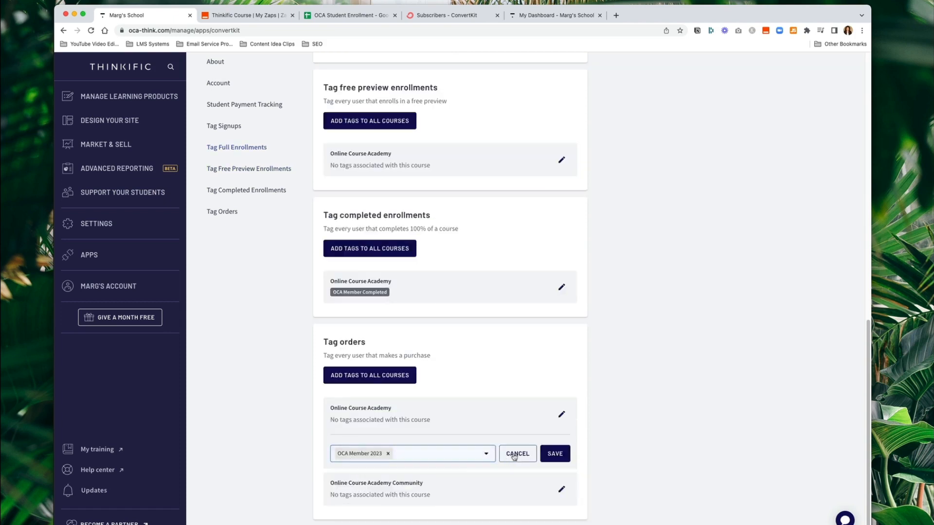
left_click(436, 453)
scroll(461, 391, "down", 1)
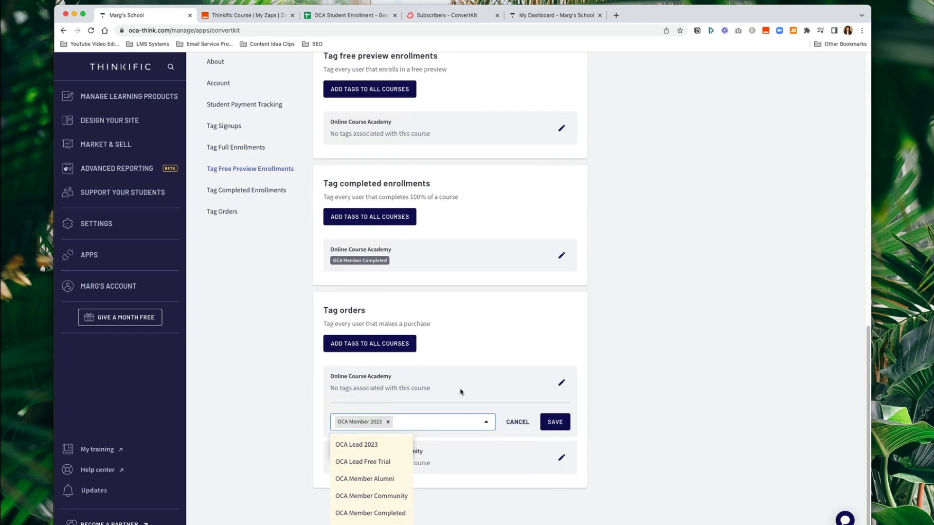
left_click(377, 480)
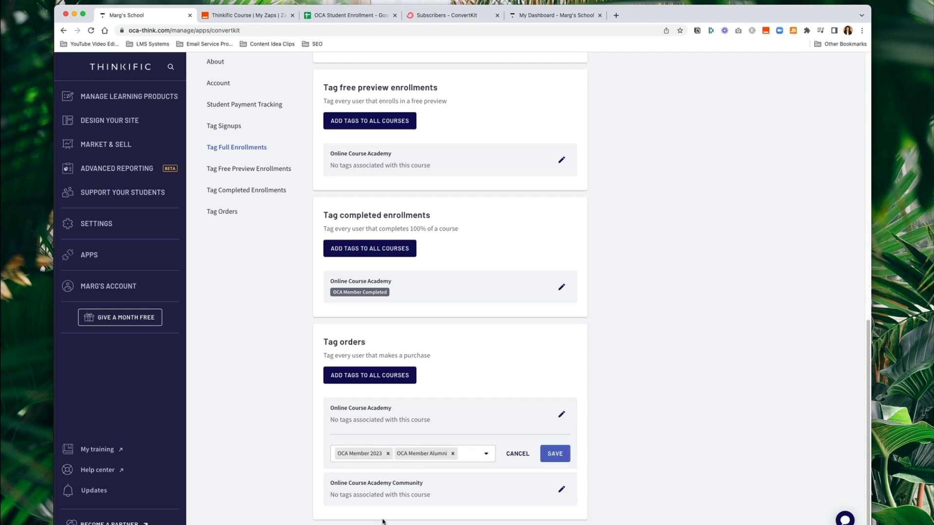
left_click(555, 453)
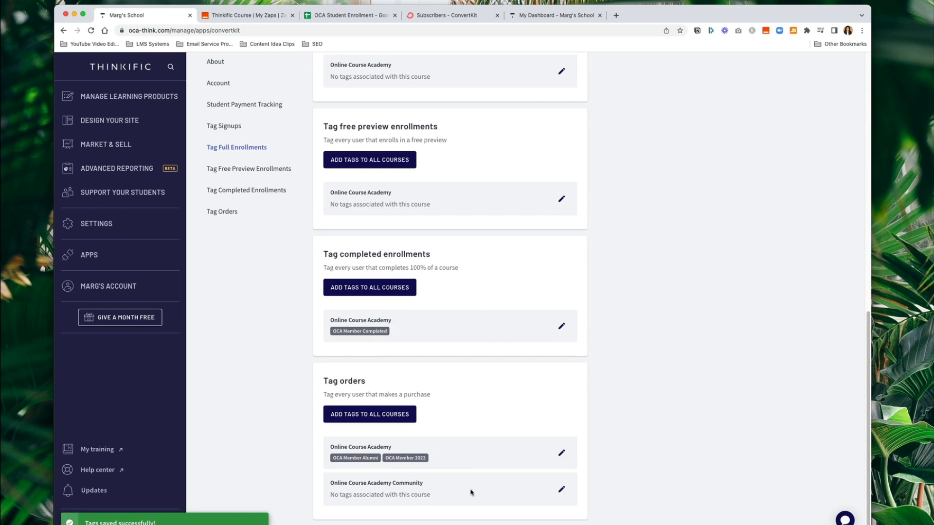
- Tag Community course orders with OCA Member Community and save
left_click(562, 490)
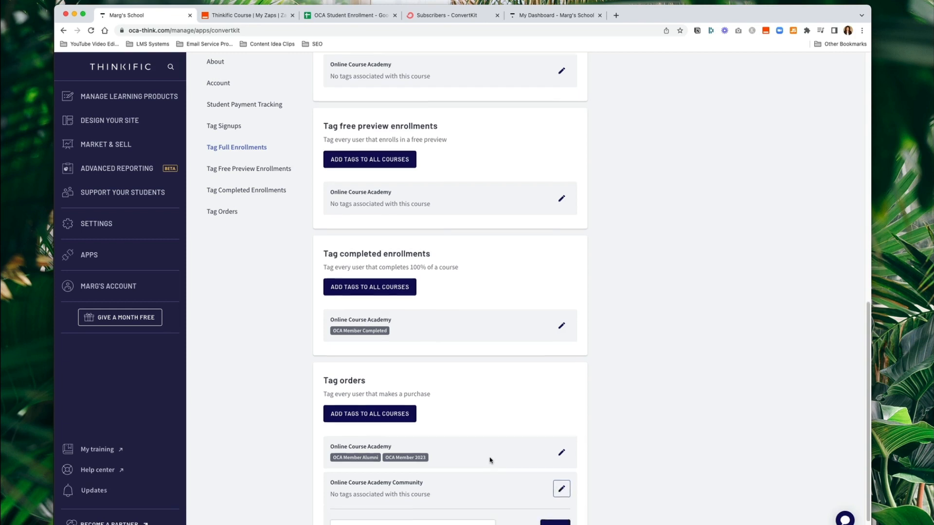
left_click(452, 491)
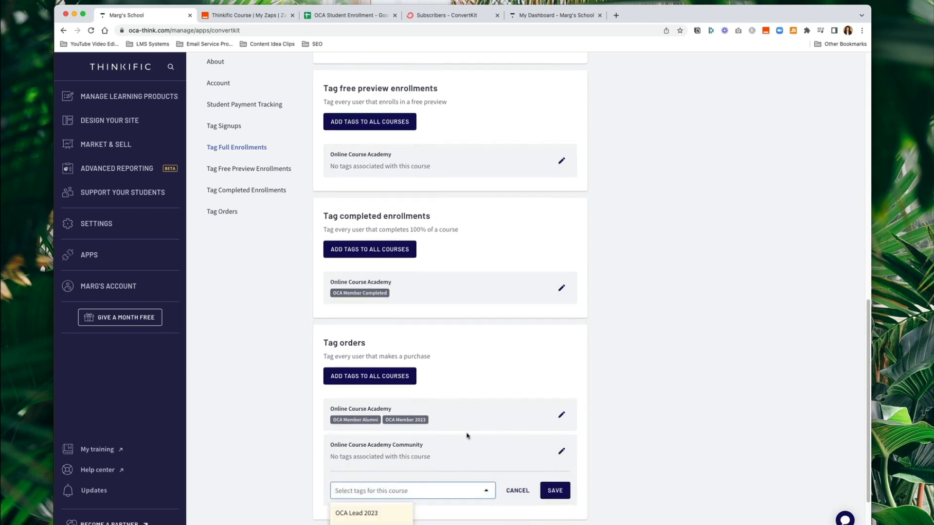
scroll(467, 435, "down", 2)
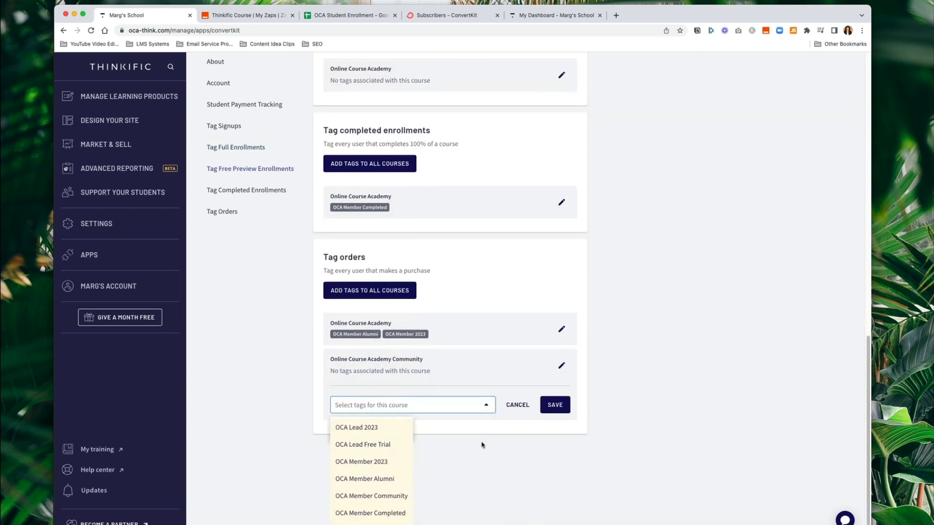
left_click(363, 496)
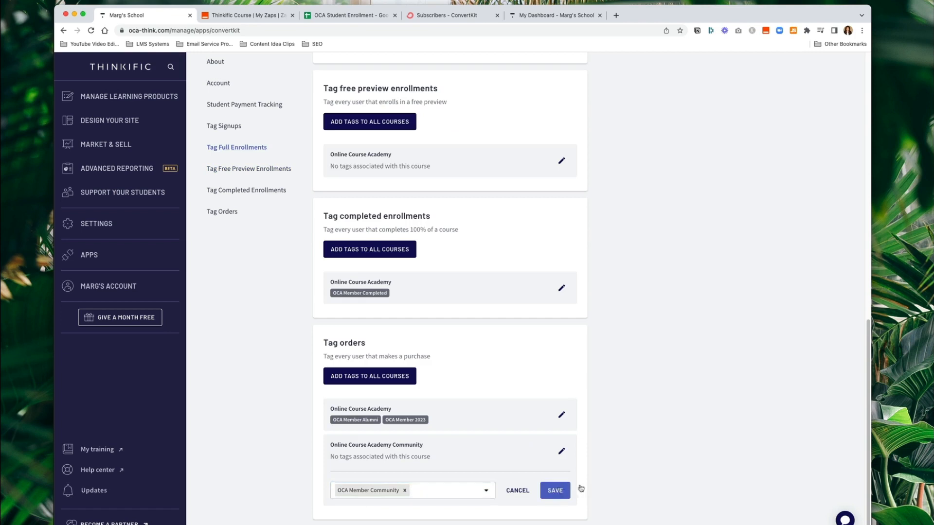
left_click(555, 490)
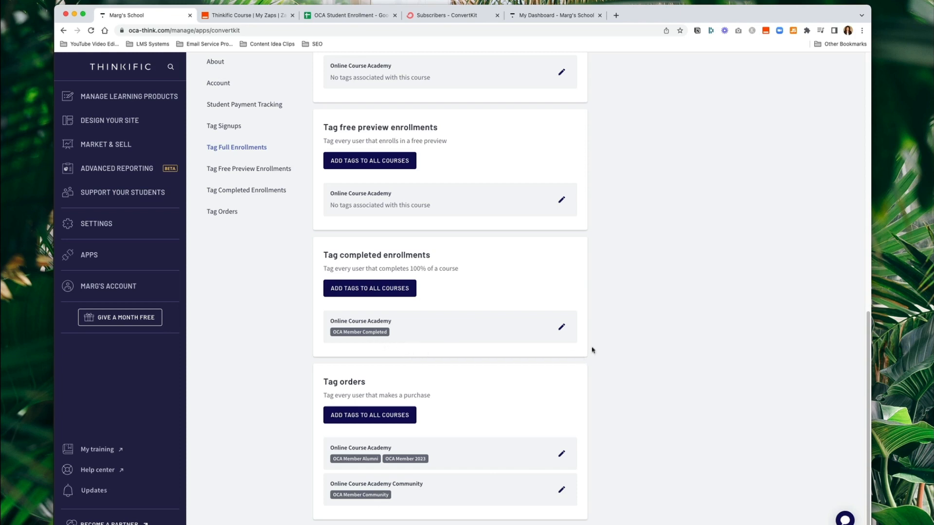
scroll(474, 340, "up", 8)
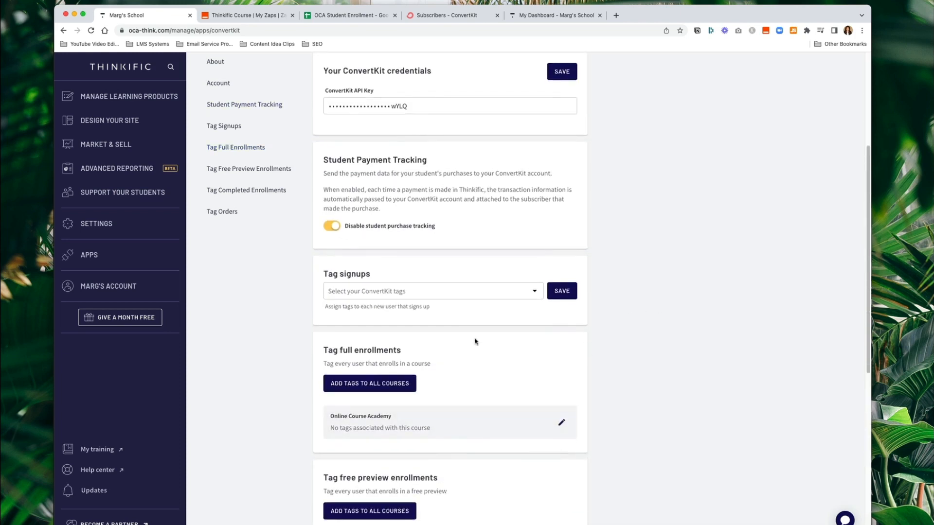
- Go back to the Apps list showing ConvertKit and Zapier, then switch to the OCA Student Enrollment spreadsheet
scroll(475, 340, "up", 4)
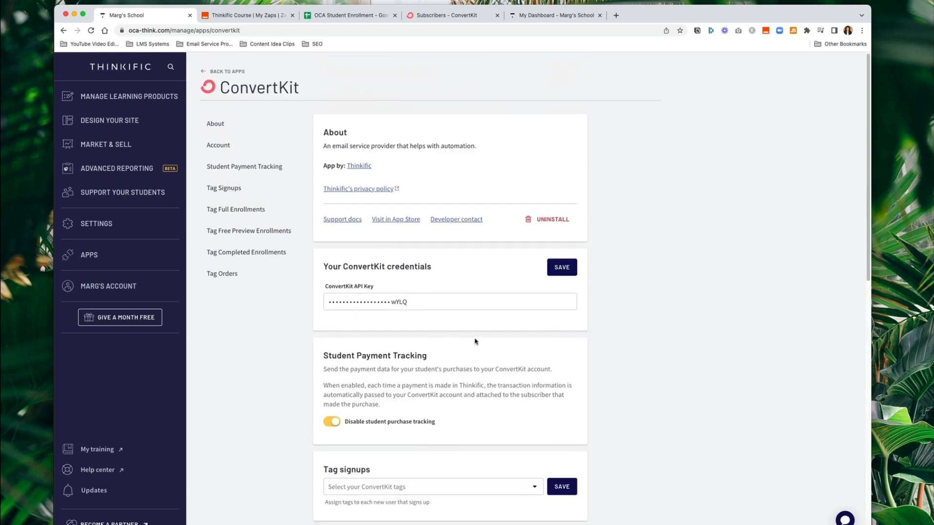
left_click(231, 72)
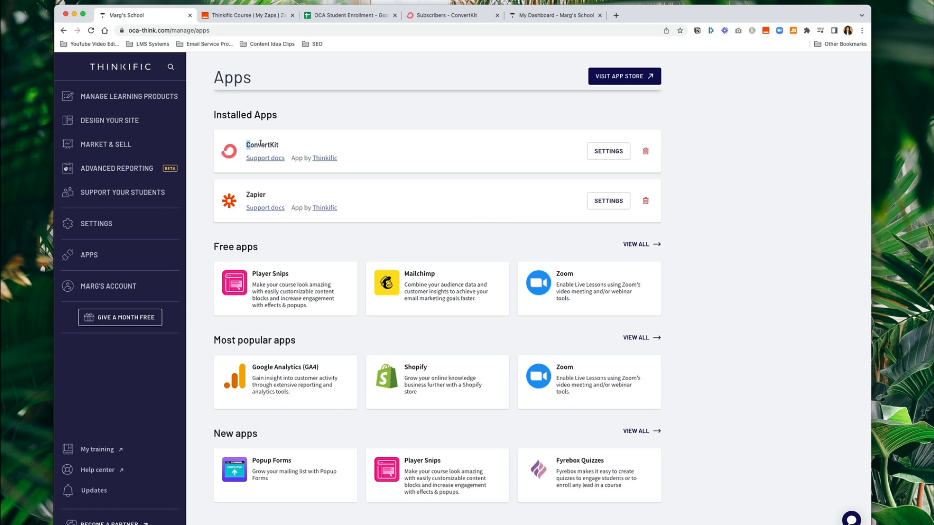
left_click_drag(261, 143, 288, 146)
left_click(363, 108)
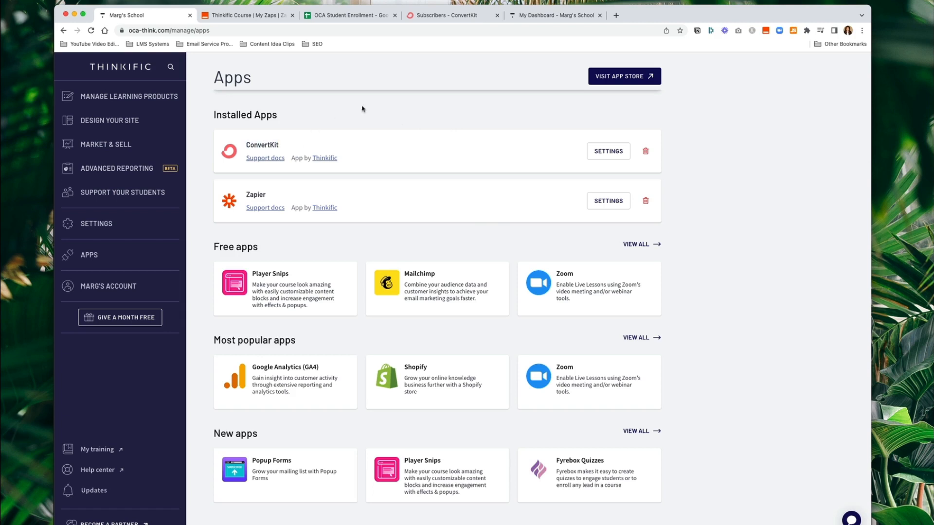
left_click(342, 16)
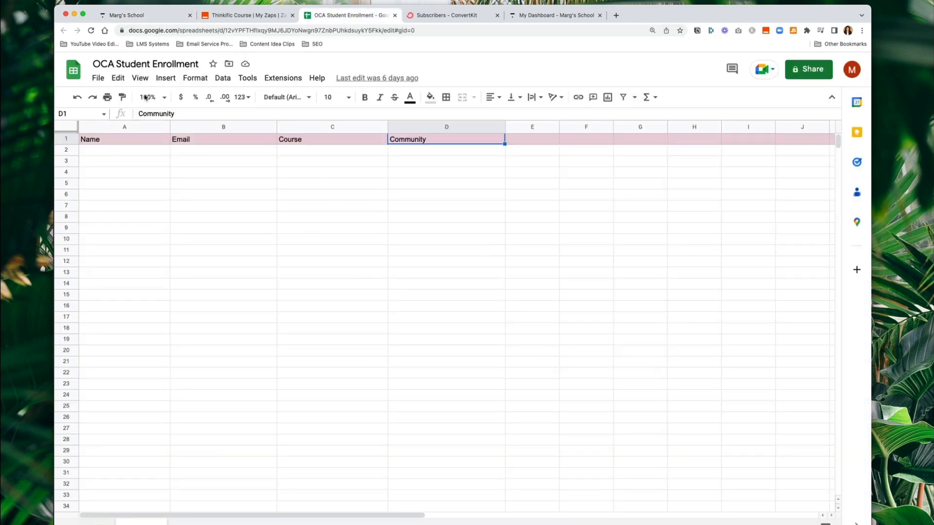
- Review the empty sheet's Name, Email, Course and Community headers, then return to Thinkific
left_click(142, 64)
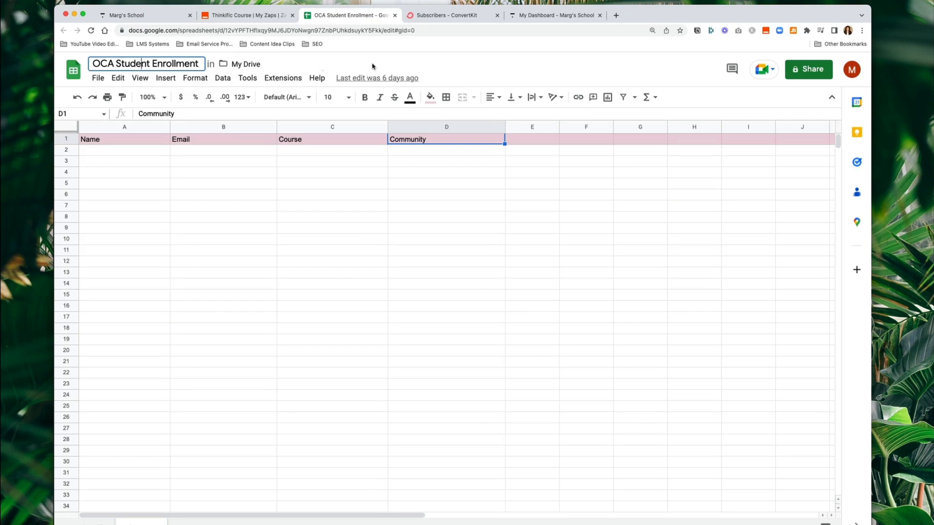
left_click(442, 66)
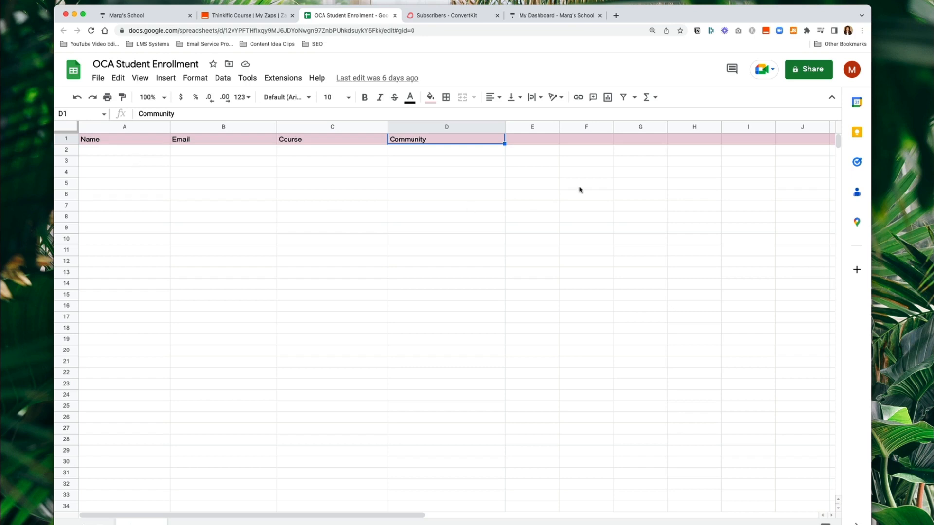
left_click(535, 150)
left_click(605, 175)
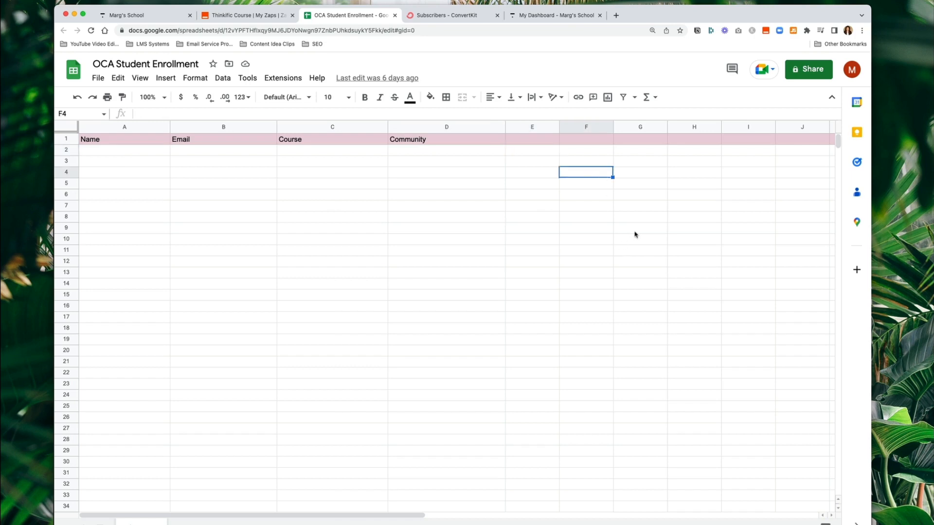
left_click(636, 230)
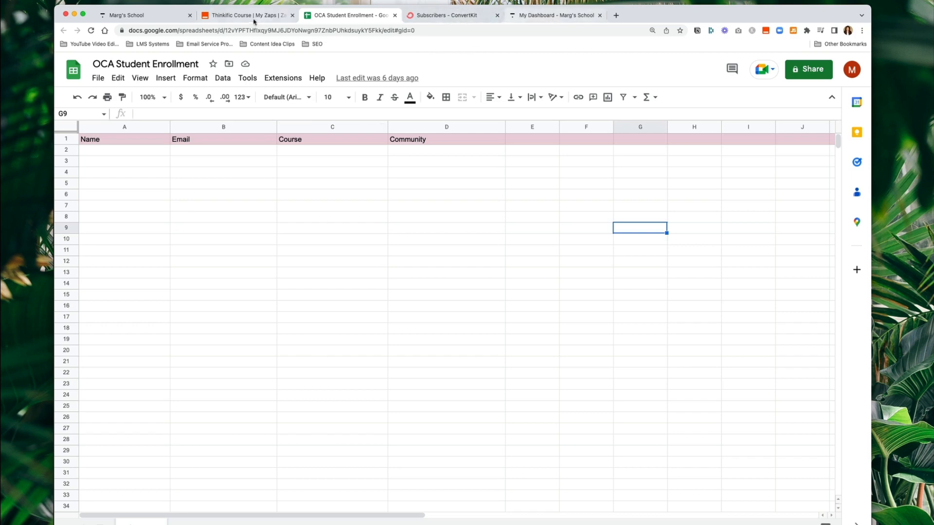
left_click(160, 18)
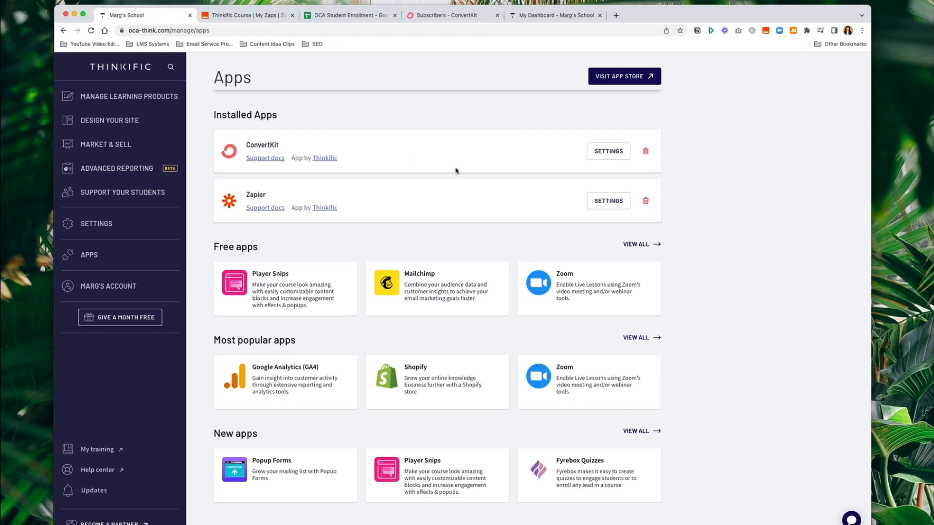
- Open Zapier's empty Thinkific Course folder and bring up the + Create options
double_click(255, 194)
left_click(308, 178)
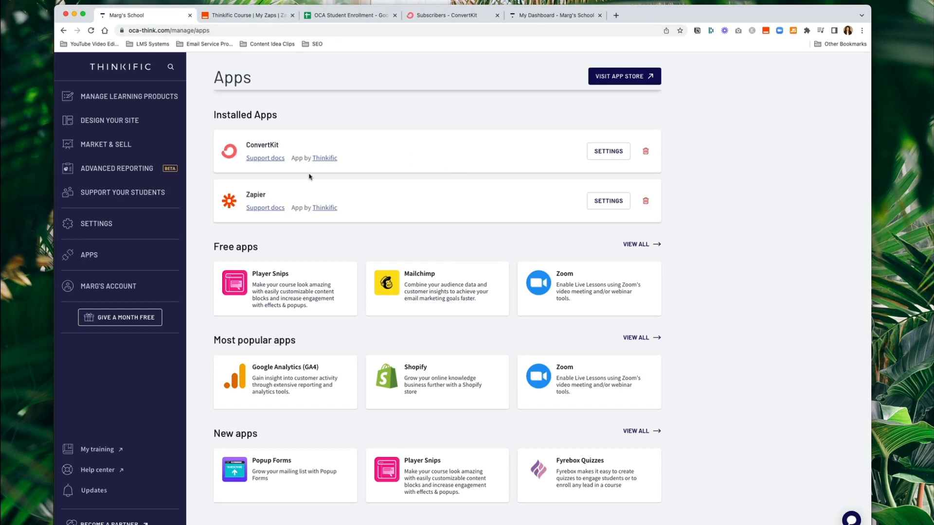
left_click(247, 16)
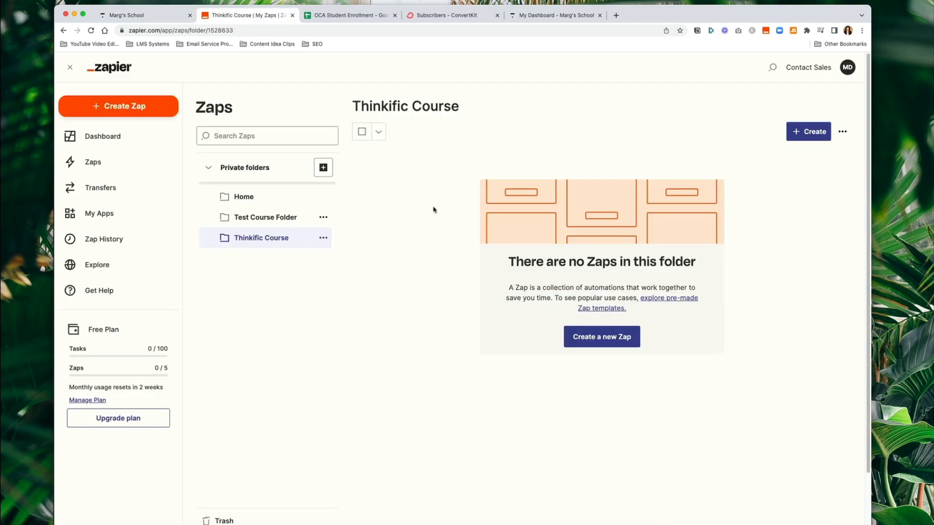
left_click(261, 238)
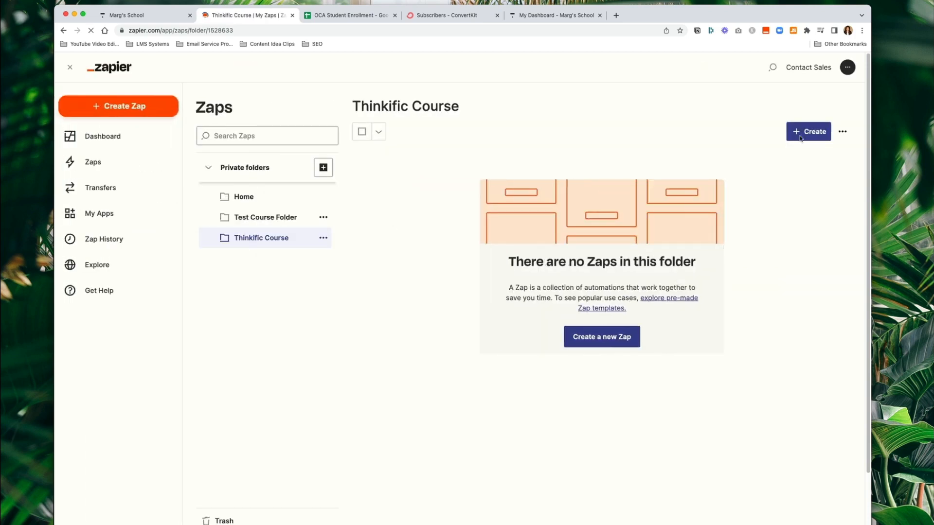
left_click(810, 134)
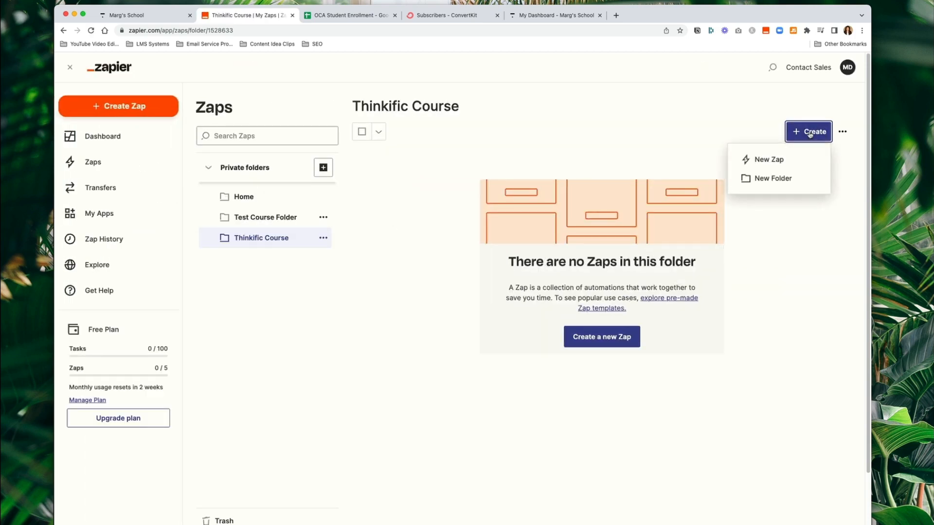
- Start a new zap titled 'OCA Enrollment to Google Sheets' and pick Thinkific as its trigger app
left_click(771, 160)
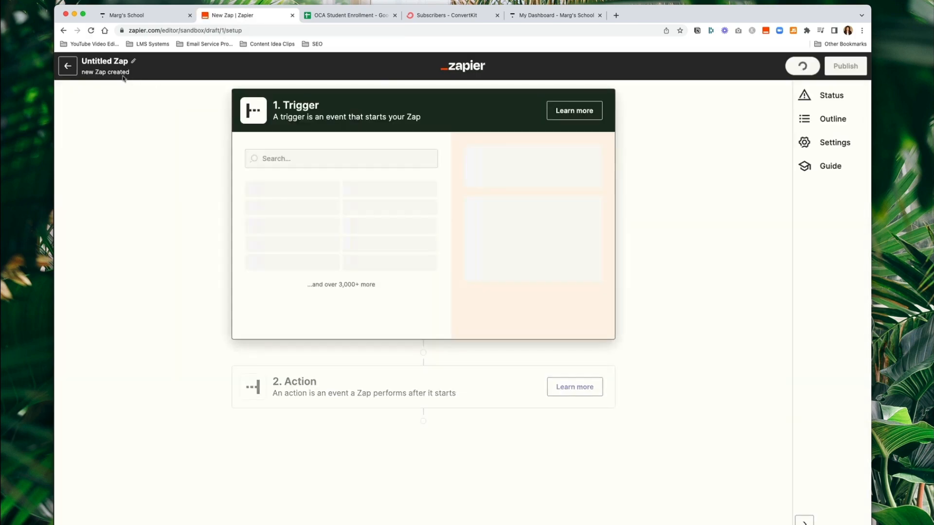
left_click(134, 58)
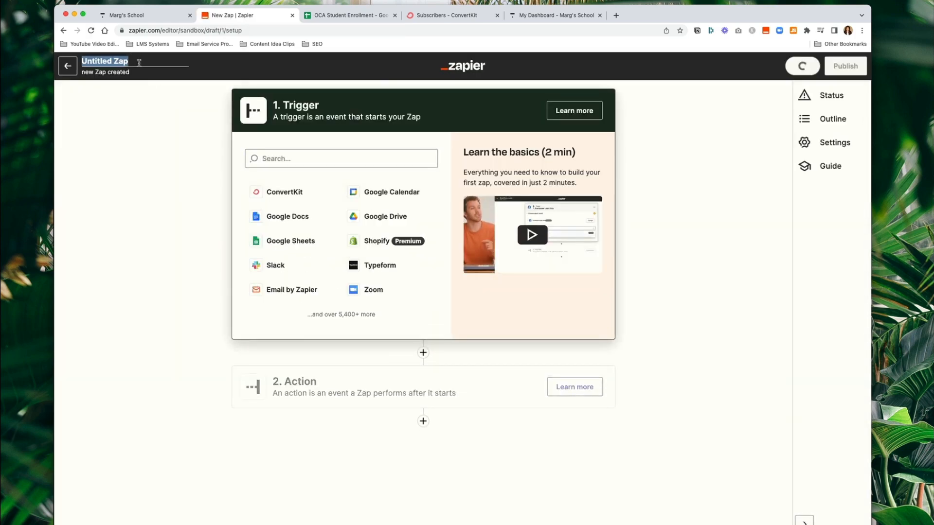
type("OCca")
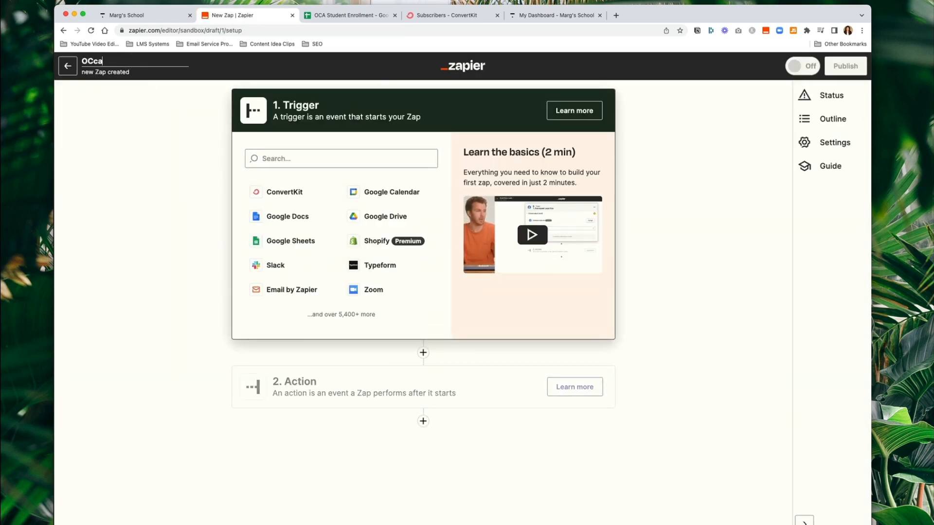
key("BackSpace")
key("BackSpace")
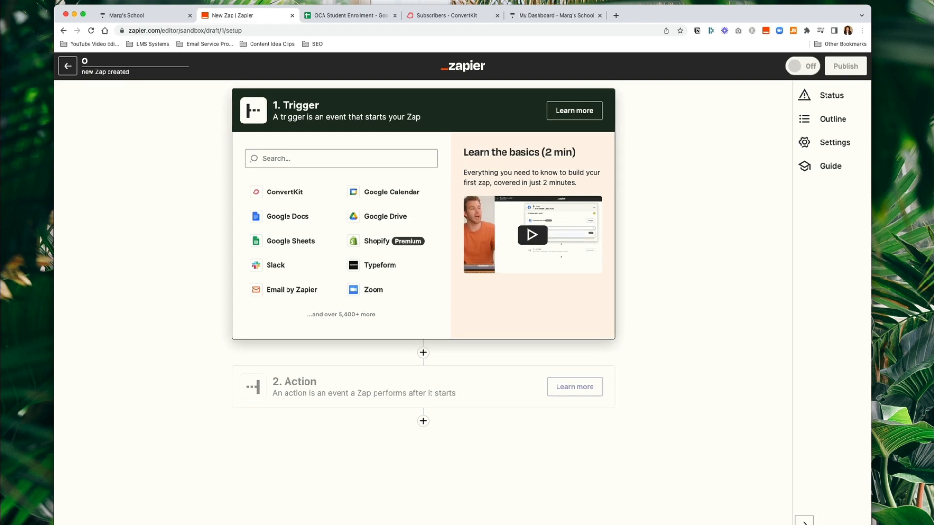
type("CA Enrollment to ")
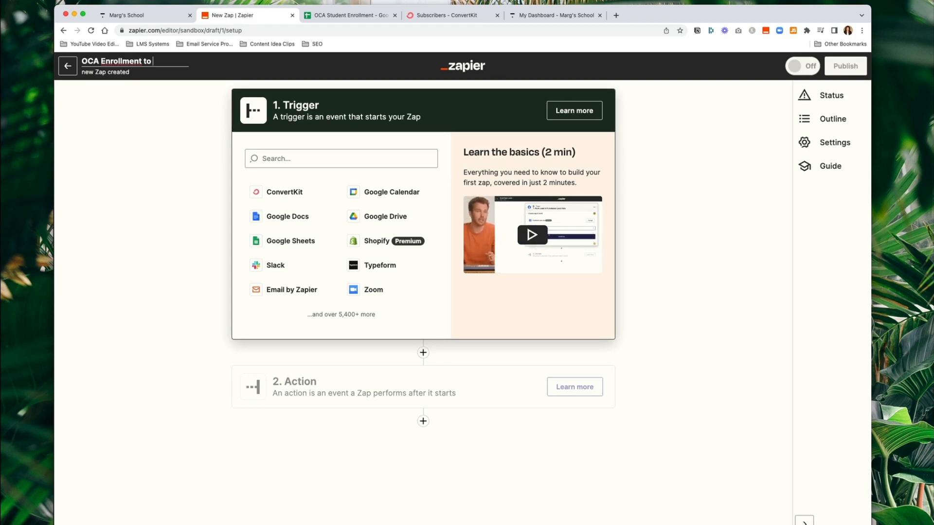
type("Google")
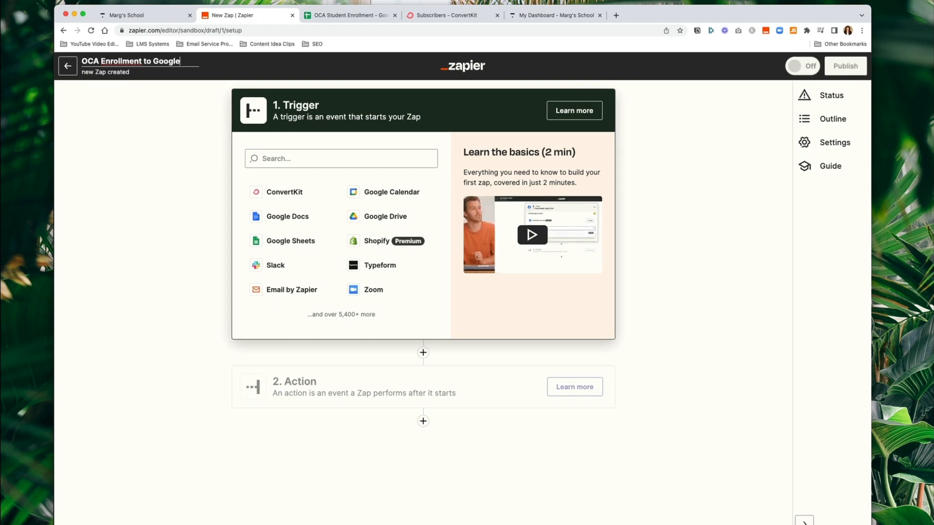
type(" Sheets")
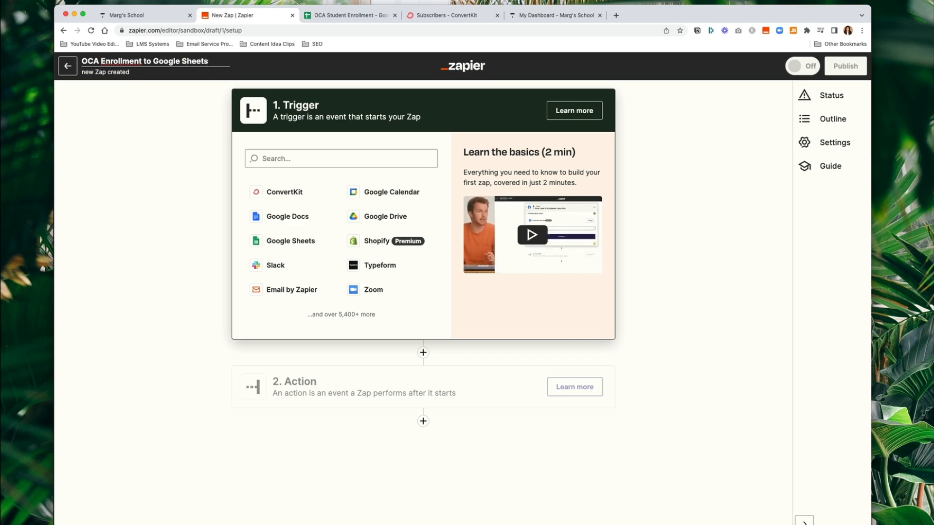
left_click(330, 158)
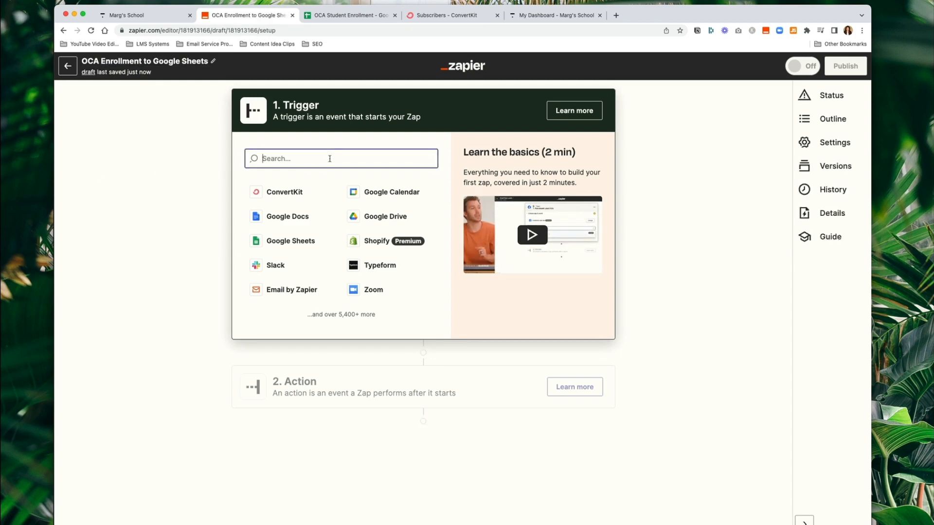
type("thin")
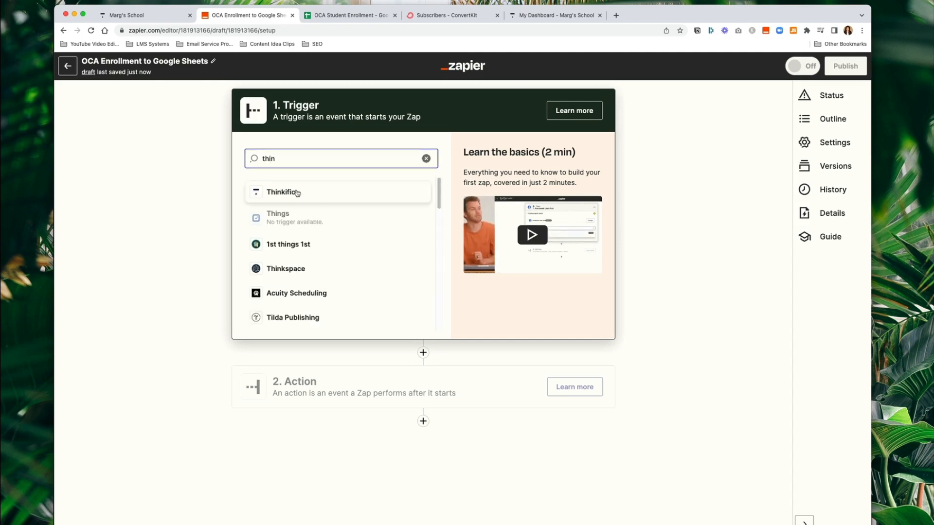
left_click(297, 193)
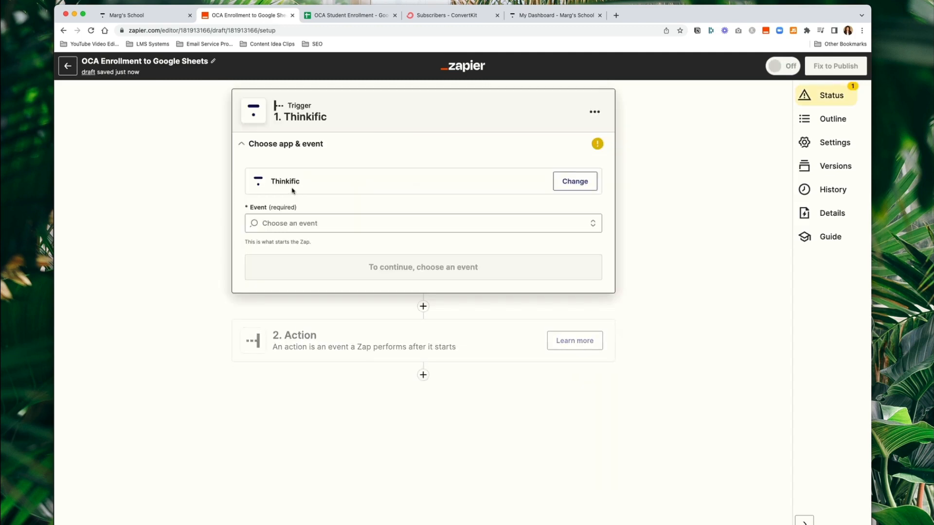
- Set the trigger event to New Full Enrollment and connect the school's Thinkific account
left_click(311, 222)
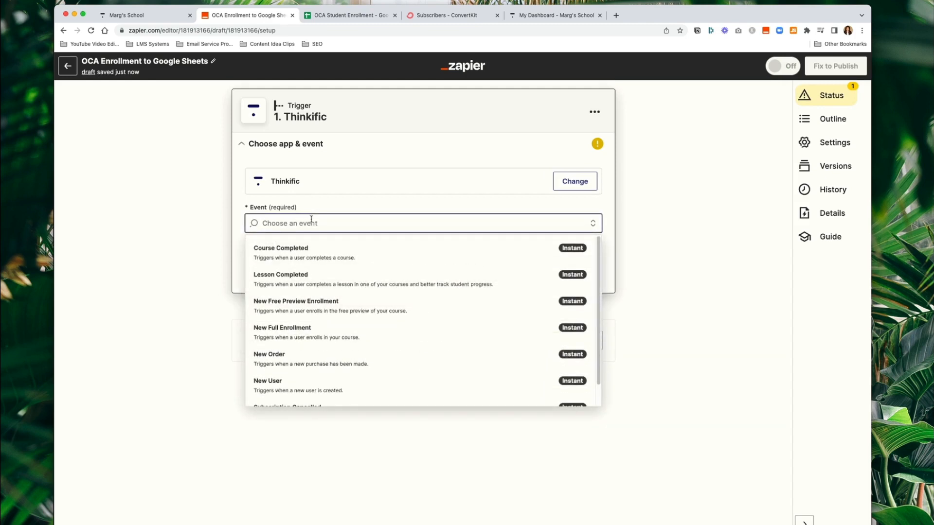
left_click(303, 331)
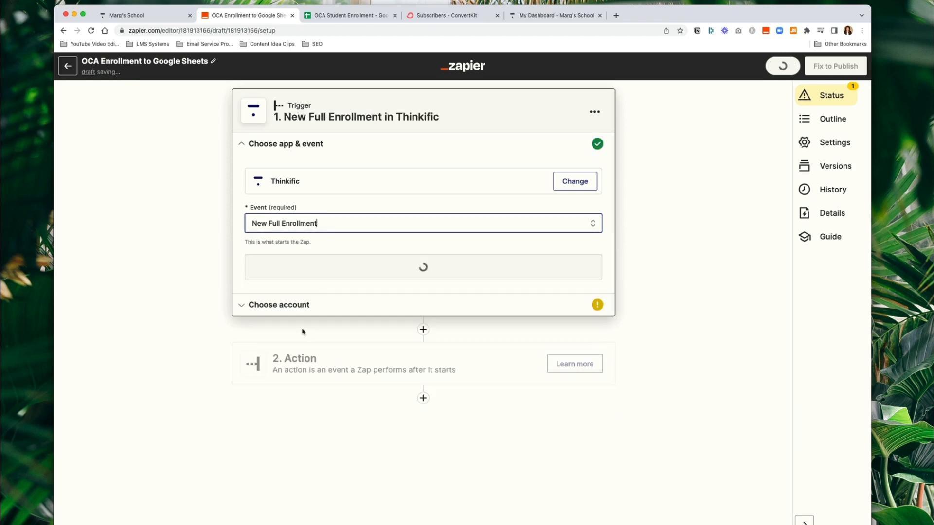
left_click(331, 221)
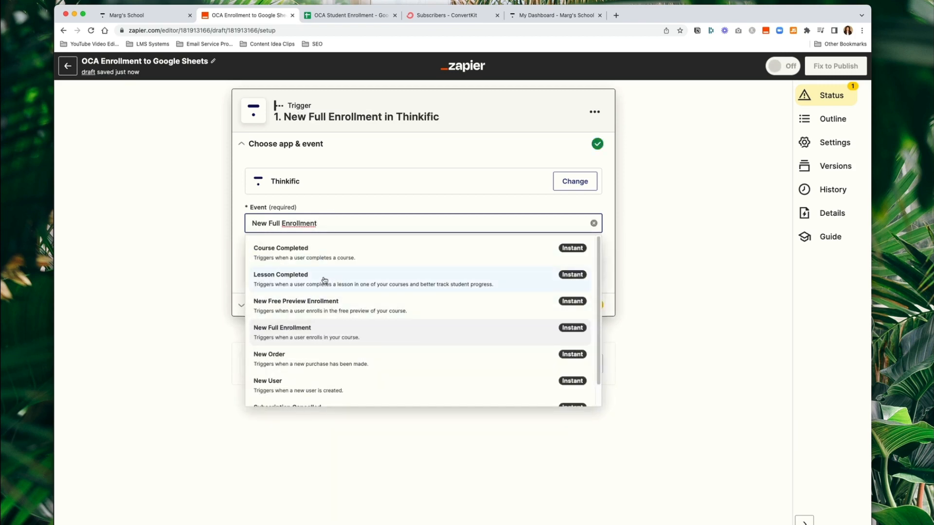
scroll(325, 328, "down", 1)
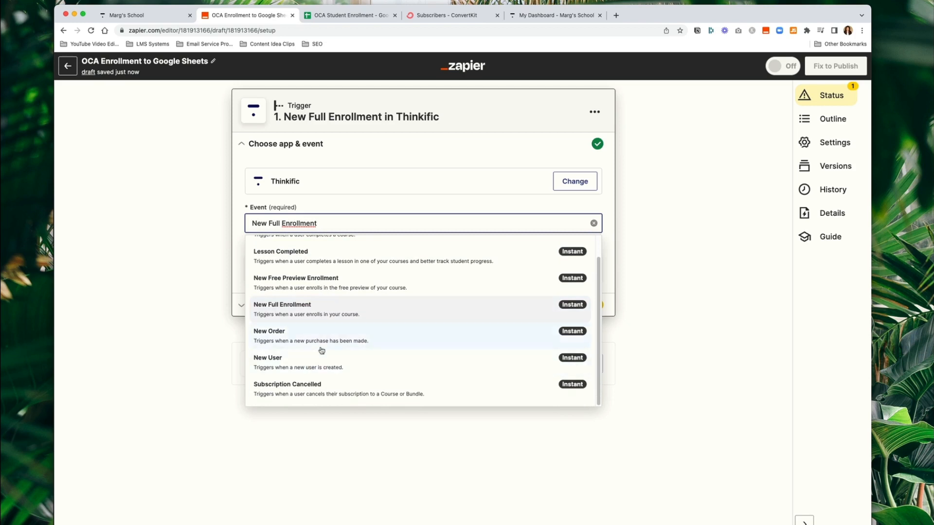
scroll(322, 350, "up", 1)
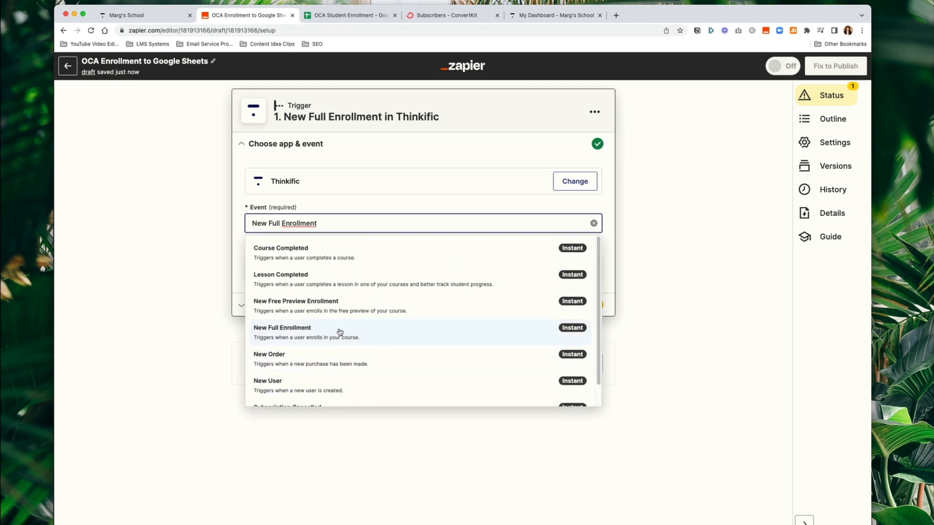
left_click(339, 332)
left_click(369, 271)
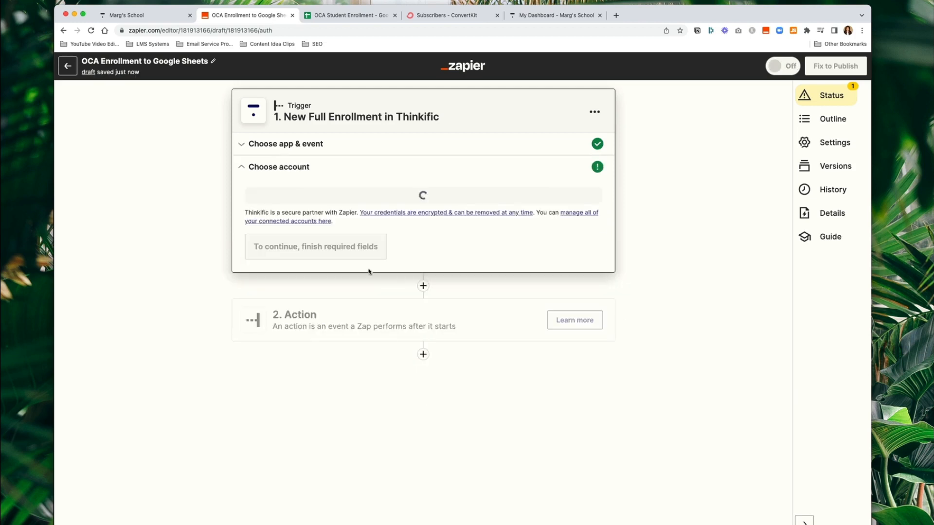
left_click(315, 206)
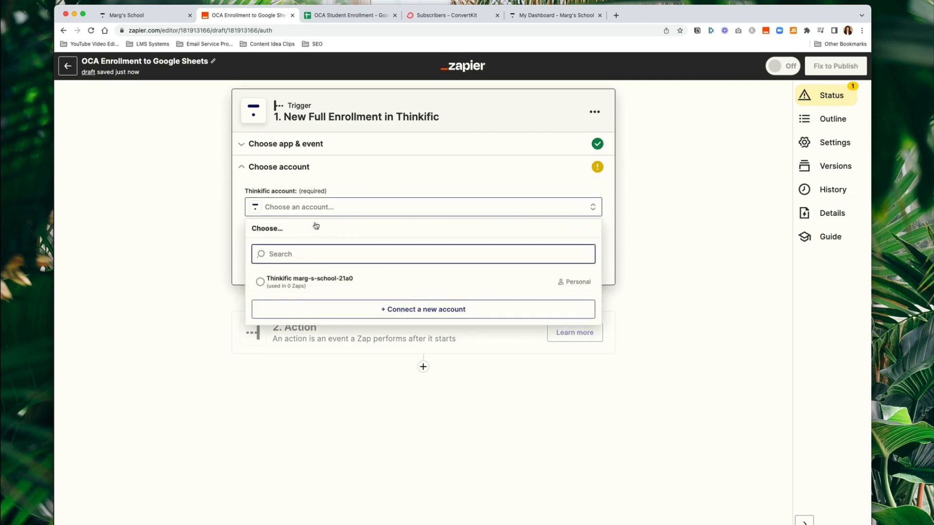
left_click(302, 286)
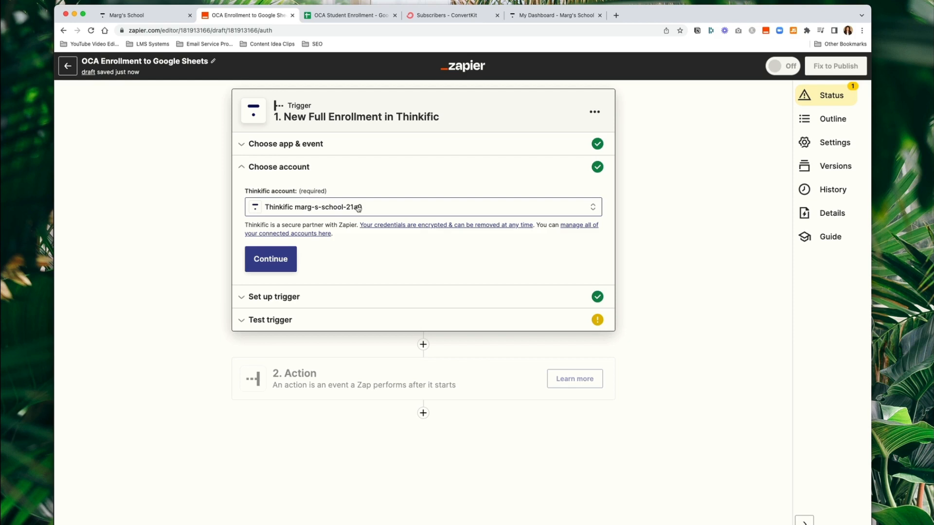
- Limit the enrollment trigger to the Online Course Academy course
left_click(271, 258)
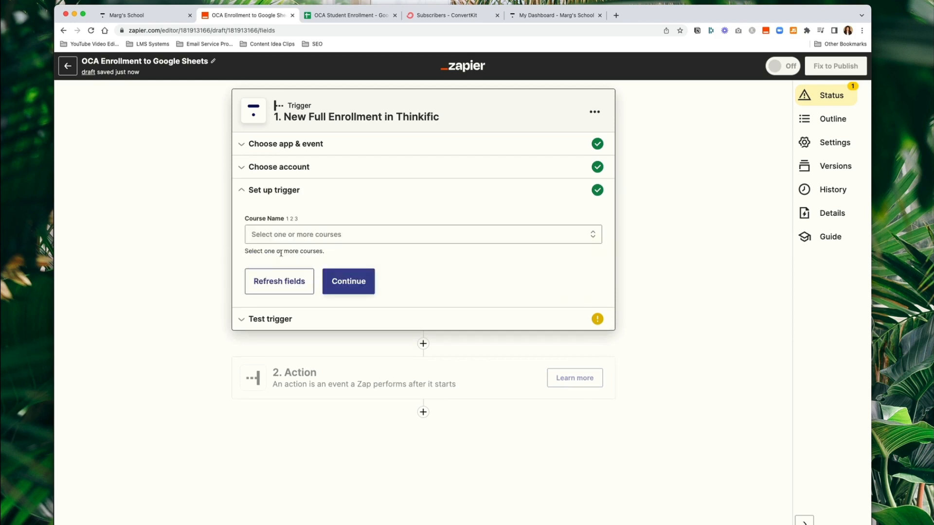
left_click(311, 235)
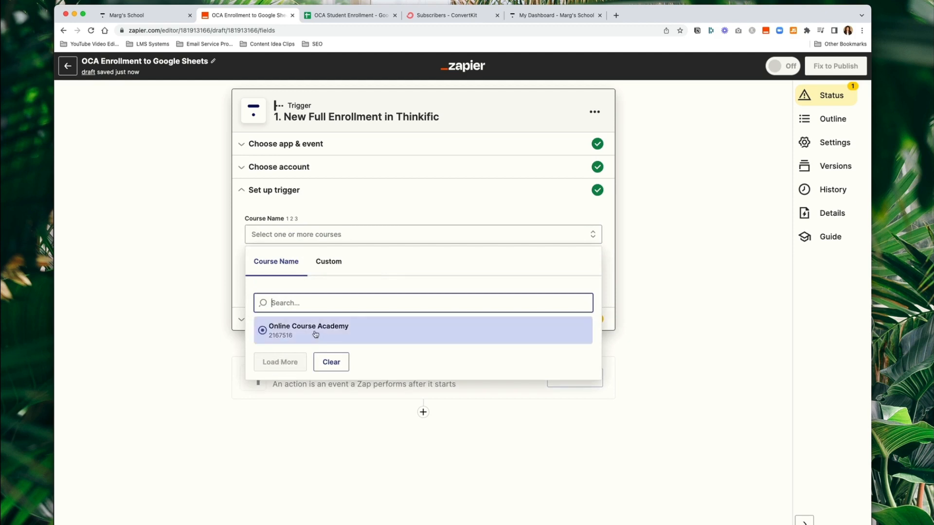
left_click(316, 334)
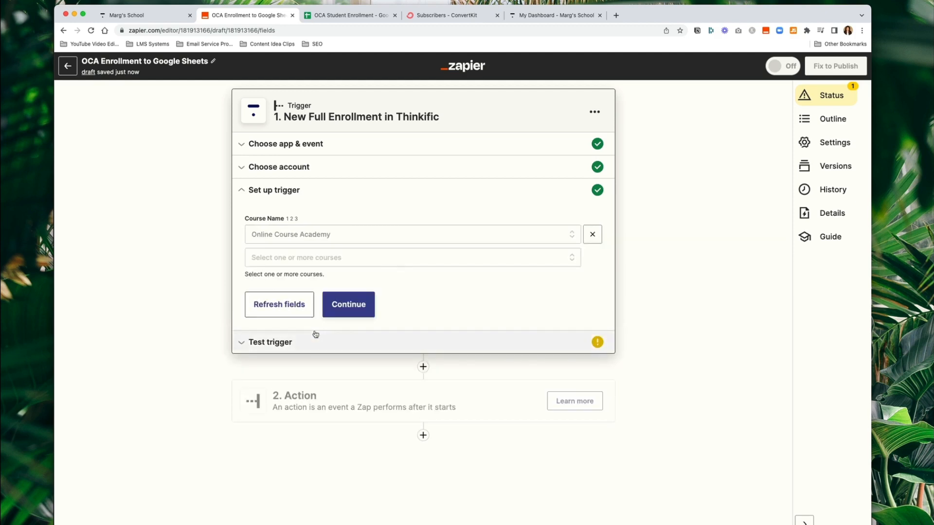
left_click(348, 304)
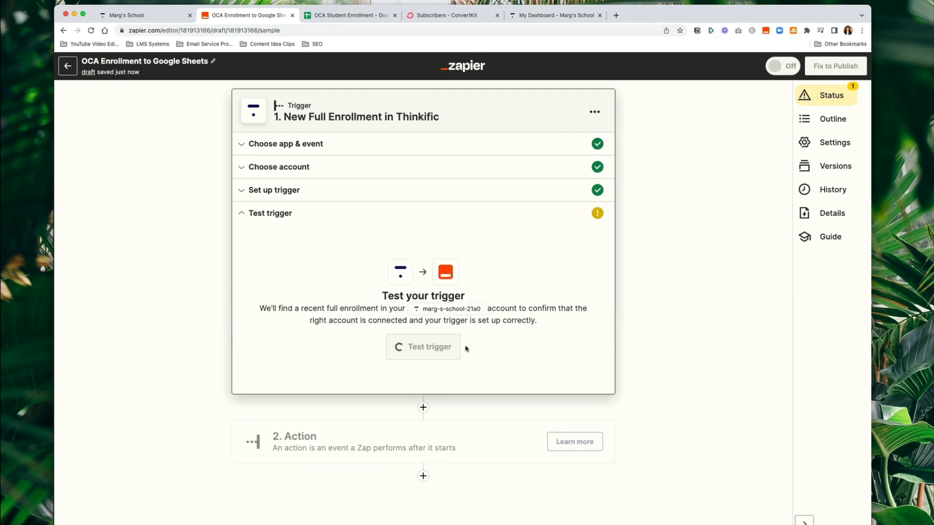
- Skip the trigger test and review the example enrollment sample data
left_click(440, 350)
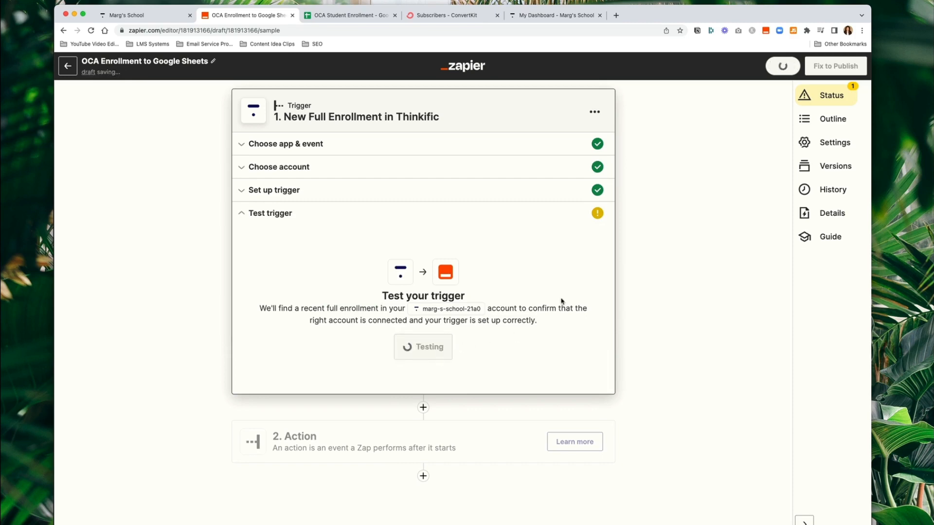
left_click(460, 343)
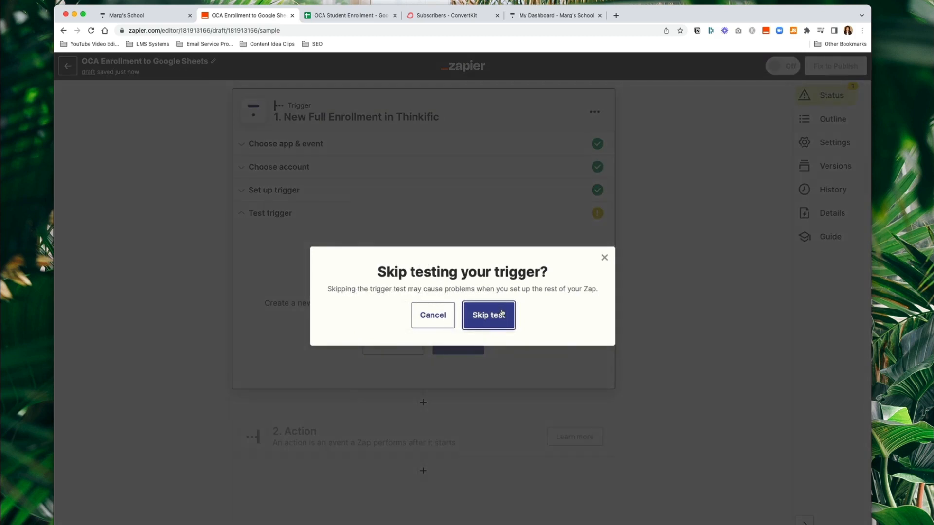
left_click(502, 312)
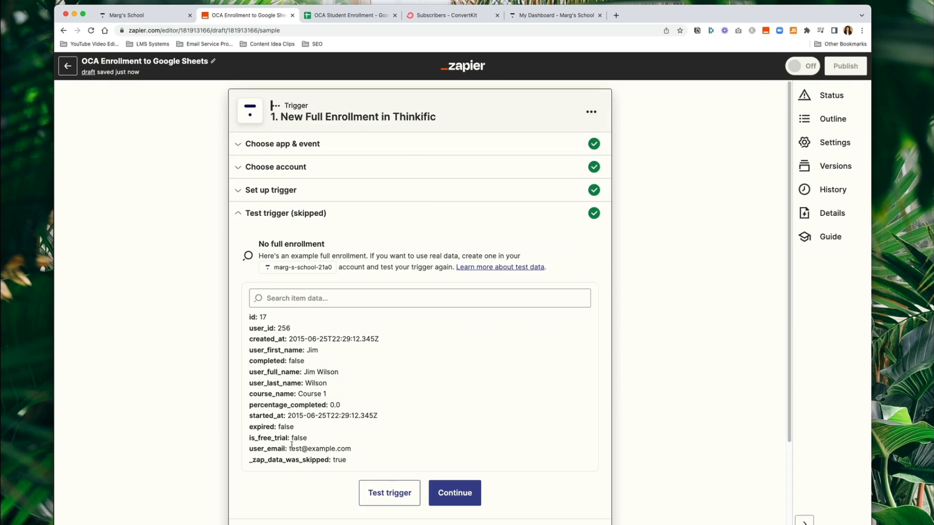
left_click_drag(291, 447, 359, 446)
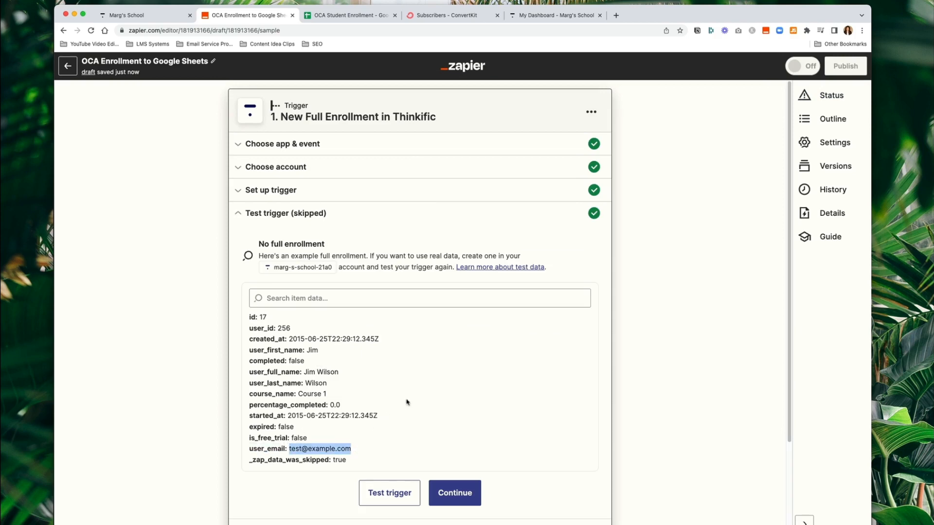
left_click(502, 366)
scroll(500, 365, "down", 3)
scroll(486, 348, "up", 3)
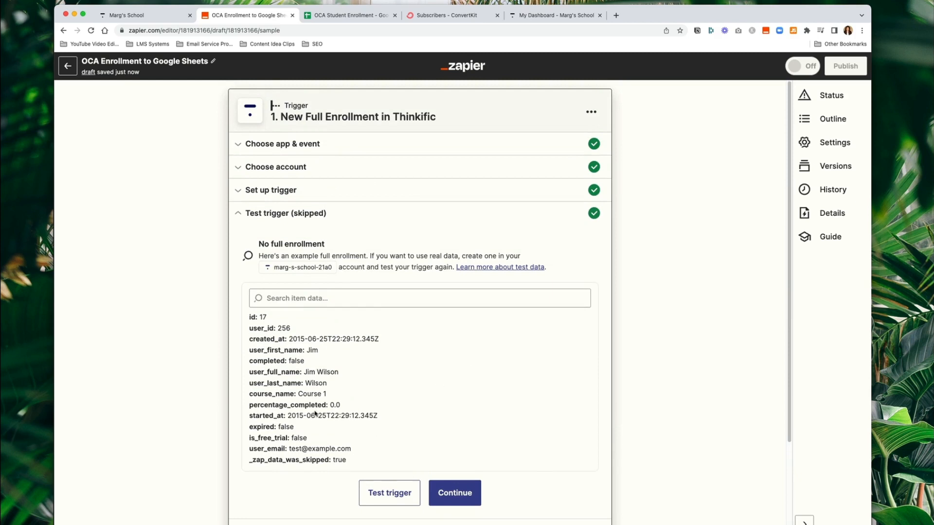
scroll(416, 377, "down", 3)
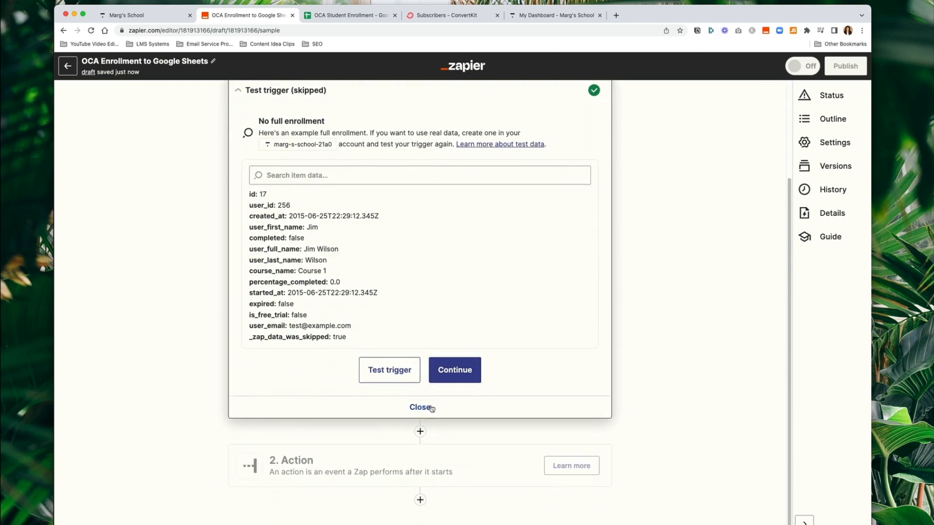
- Add a Google Sheets Create Spreadsheet Row action using the connected Google Sheets account
left_click(456, 375)
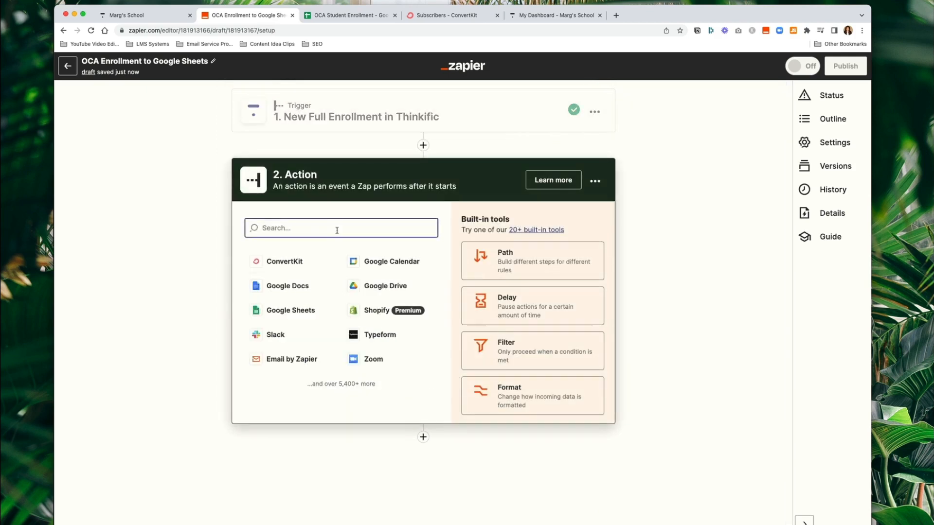
left_click(287, 310)
left_click(334, 296)
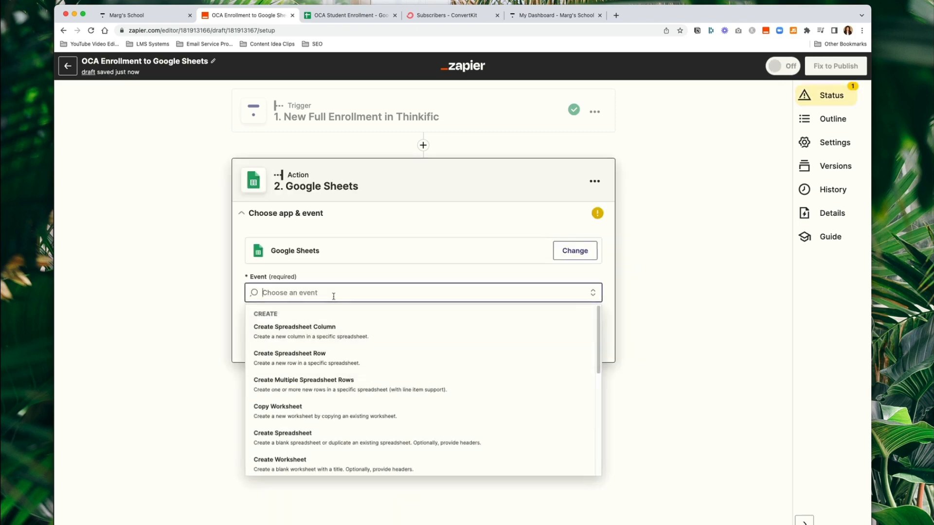
left_click(320, 362)
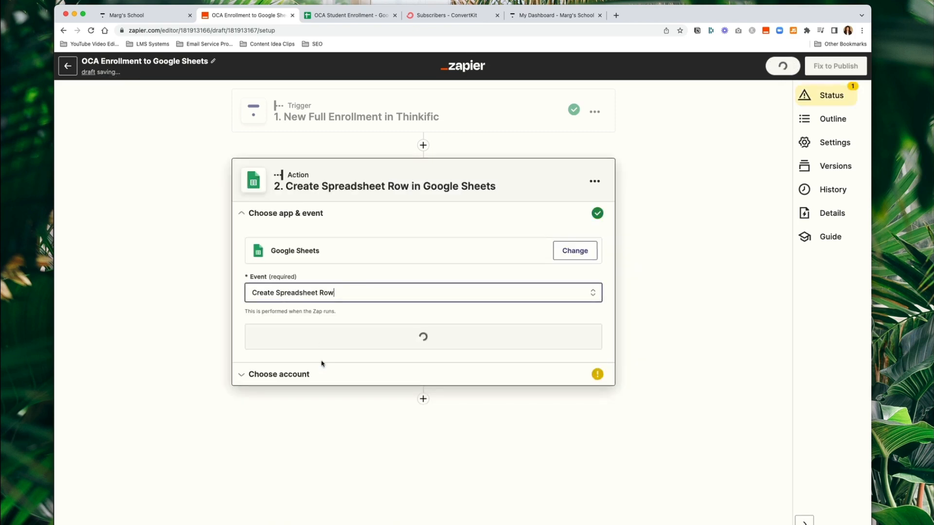
left_click(326, 335)
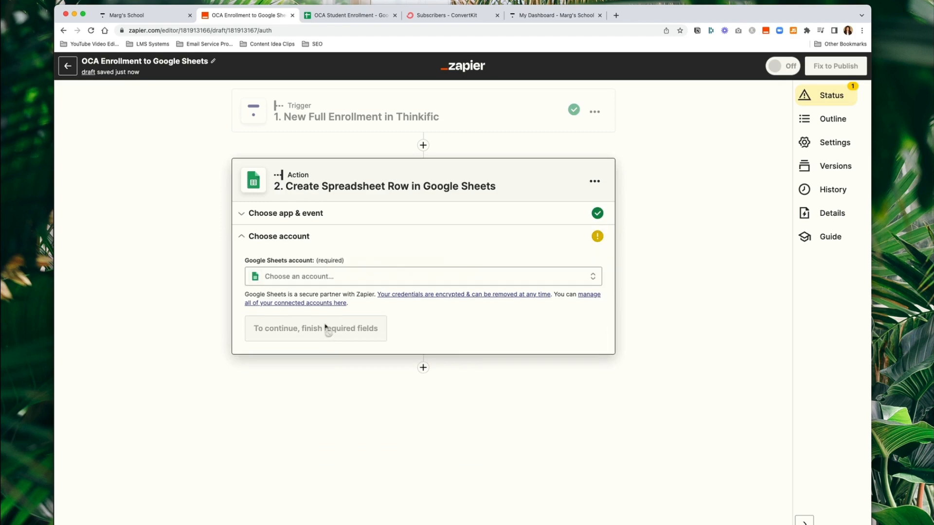
left_click(328, 278)
left_click(317, 349)
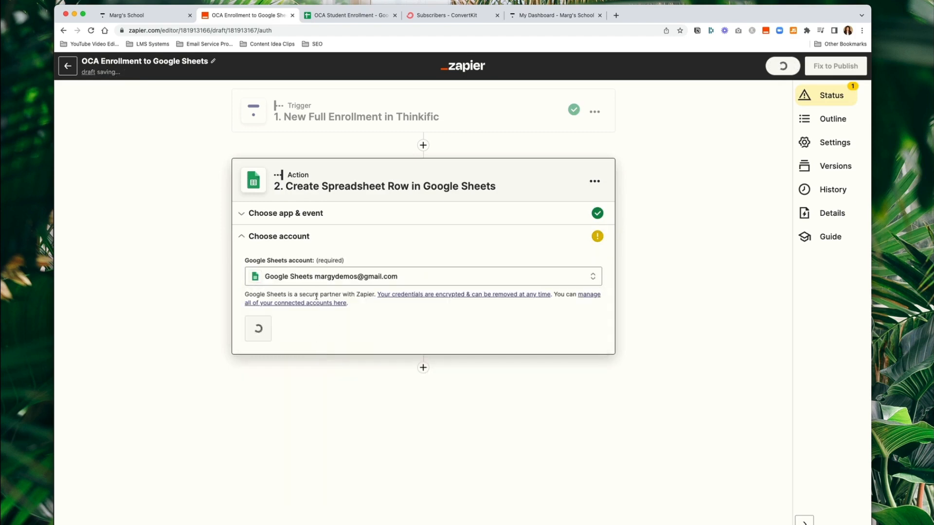
left_click(286, 339)
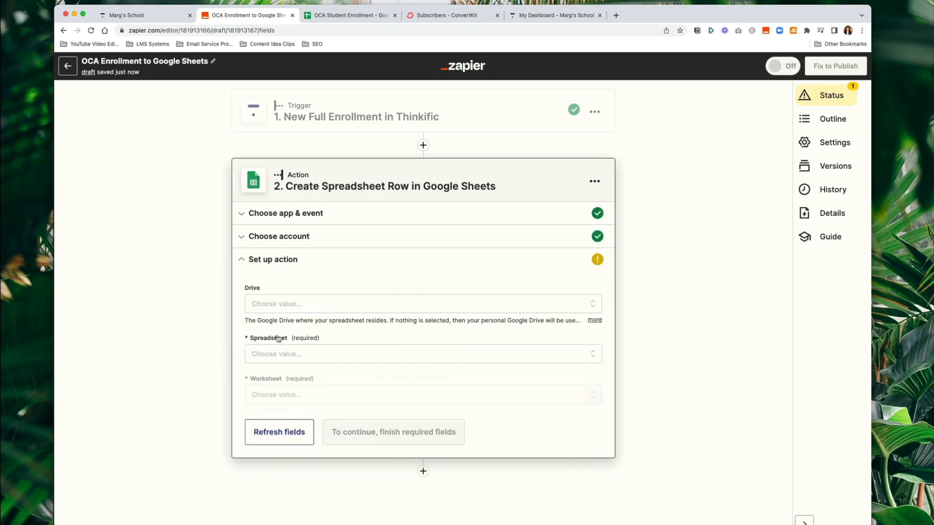
- Target My Google Drive, the OCA Student Enrollment spreadsheet and Sheet1
left_click(300, 307)
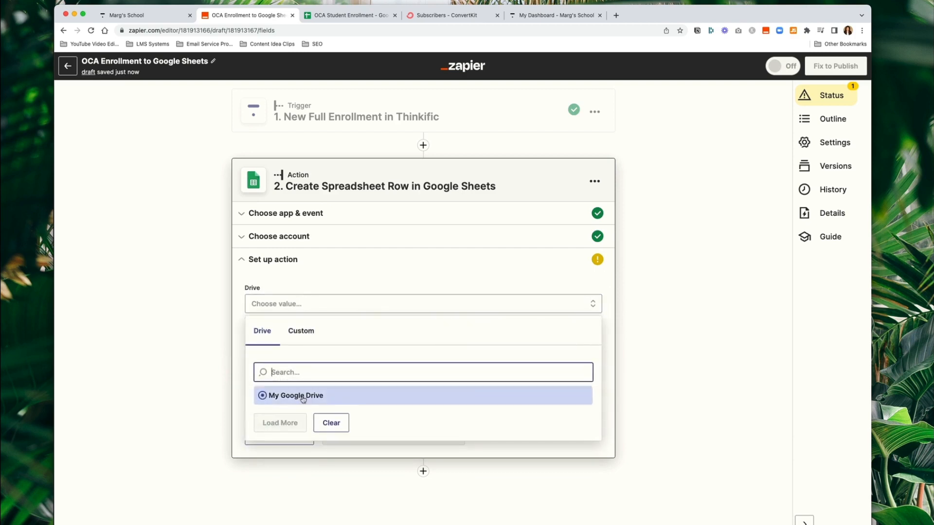
left_click(302, 390)
left_click(297, 360)
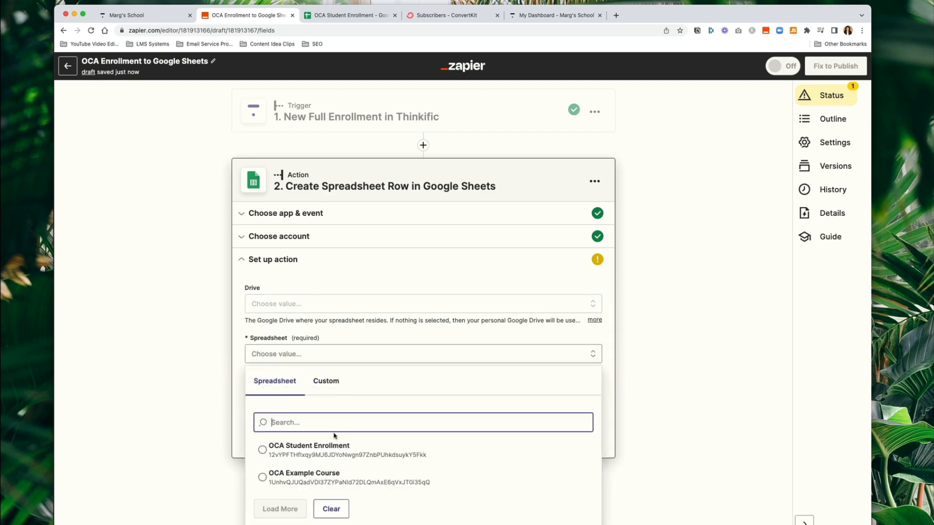
left_click(328, 451)
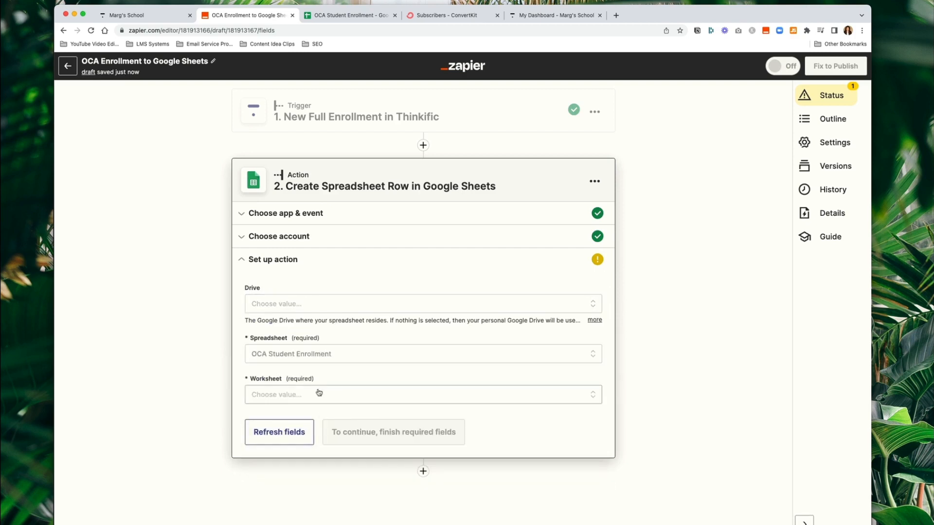
left_click(317, 395)
left_click(304, 490)
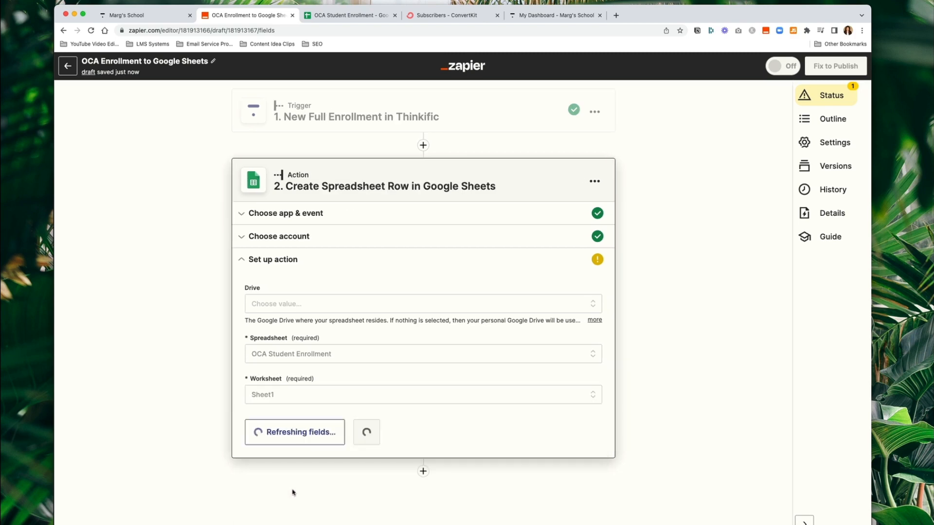
- Compare the action's Name, Email, Course and Community fields with the spreadsheet's header row
scroll(354, 420, "down", 3)
left_click(313, 278)
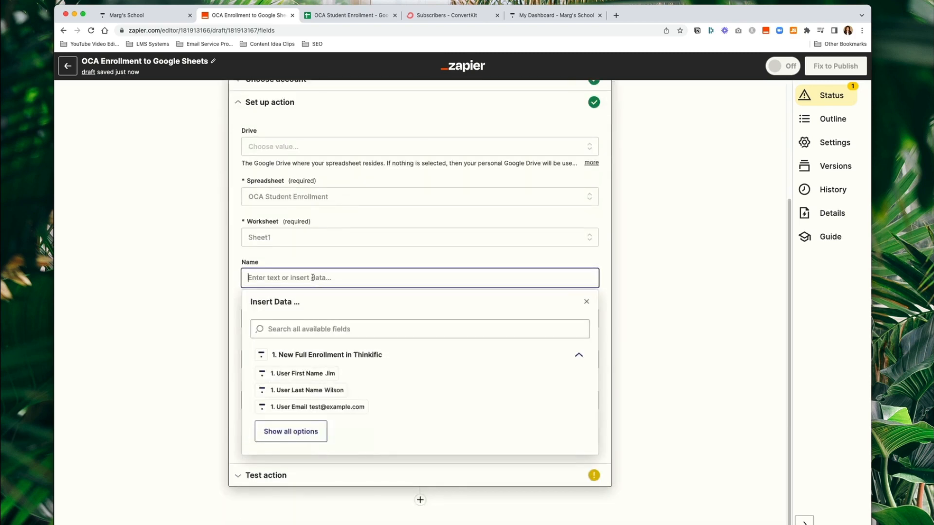
left_click(235, 303)
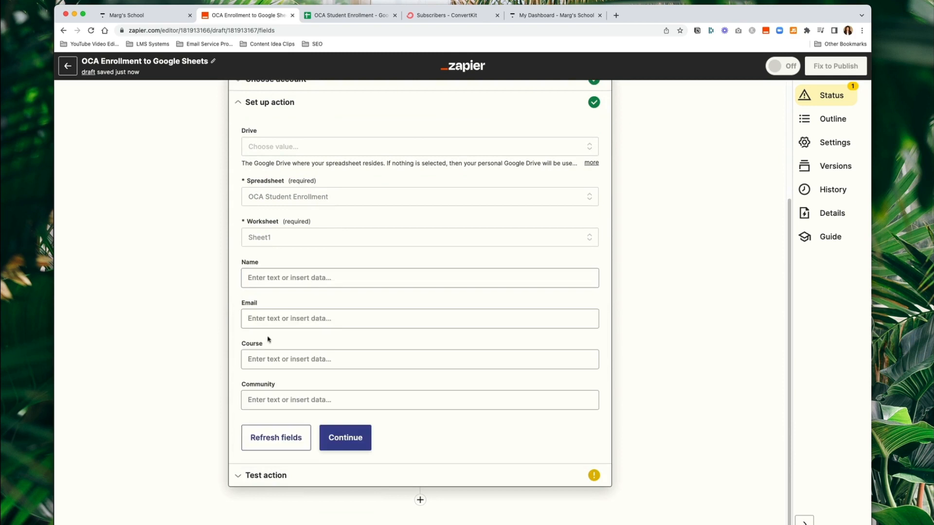
left_click(334, 14)
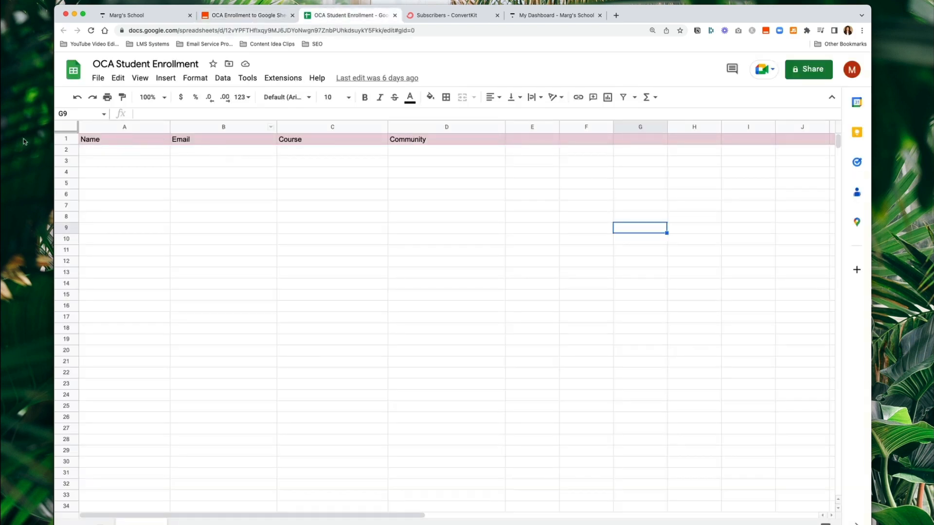
left_click(67, 140)
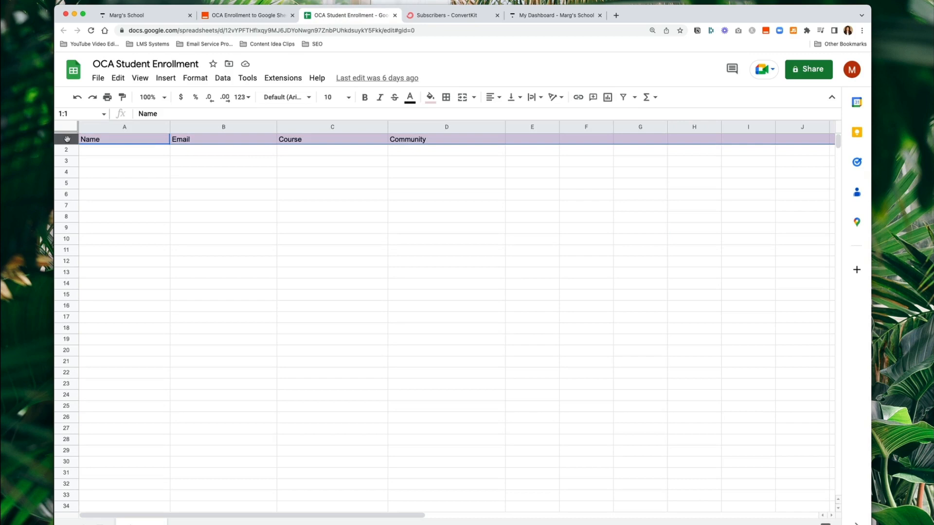
left_click(149, 18)
left_click(245, 16)
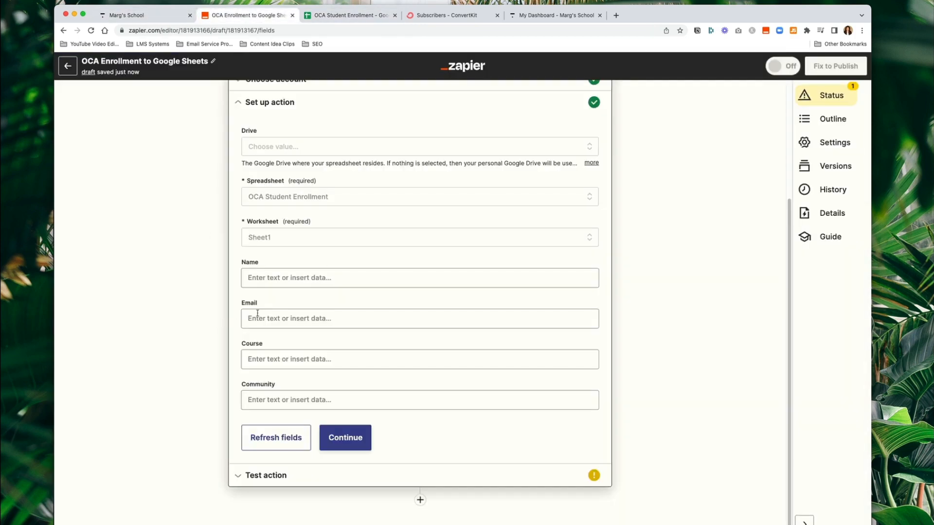
- Map the Name column to the user's first and last name and Email to their email
left_click(328, 277)
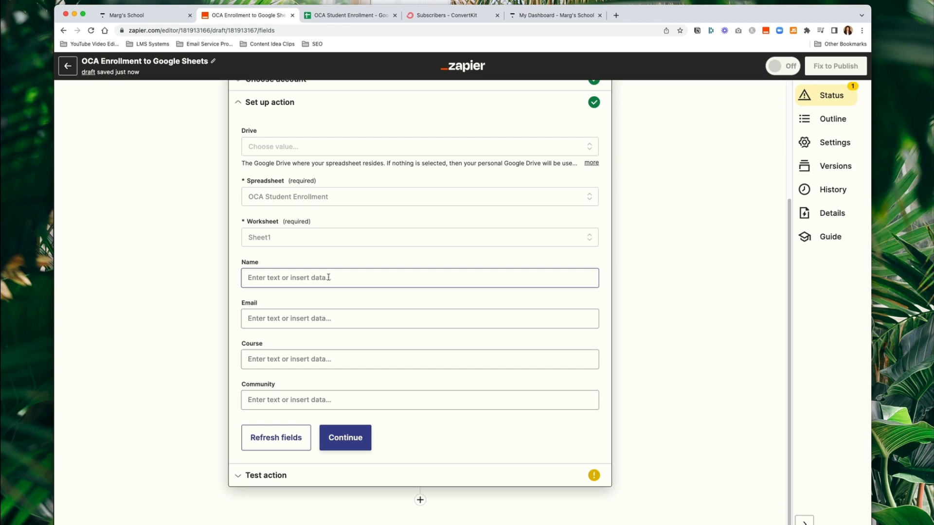
left_click(329, 277)
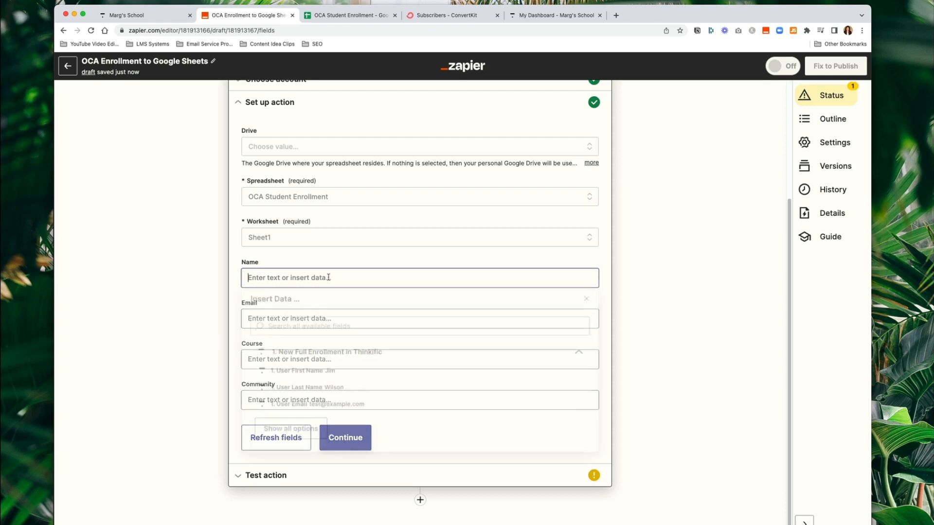
left_click(318, 372)
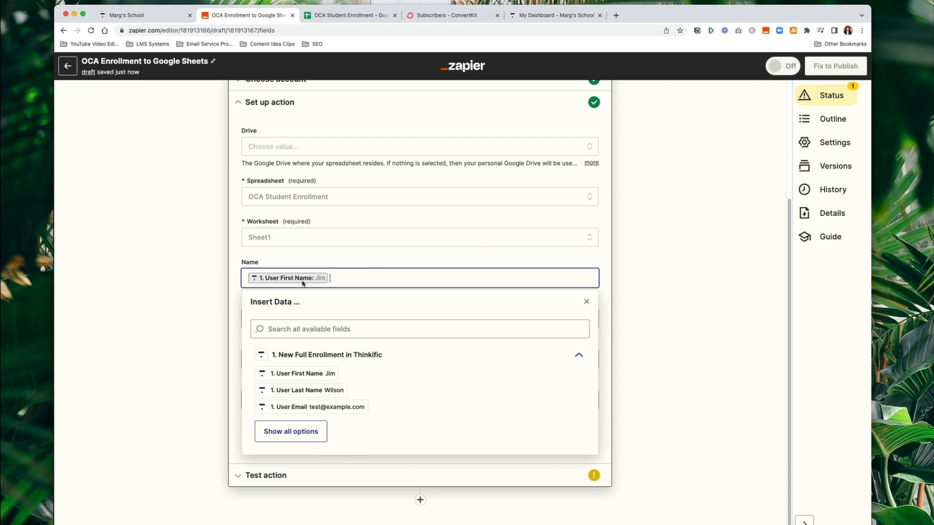
left_click(307, 390)
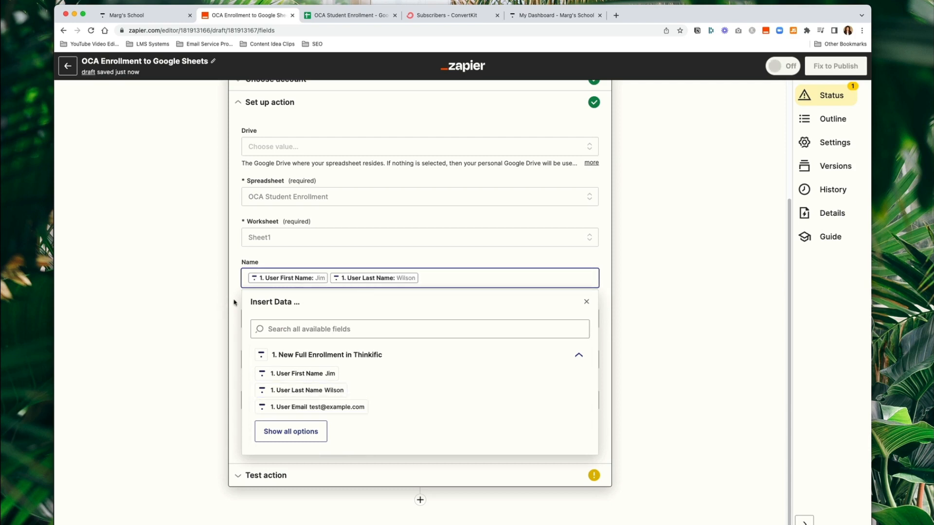
left_click(234, 303)
left_click(246, 319)
left_click(319, 448)
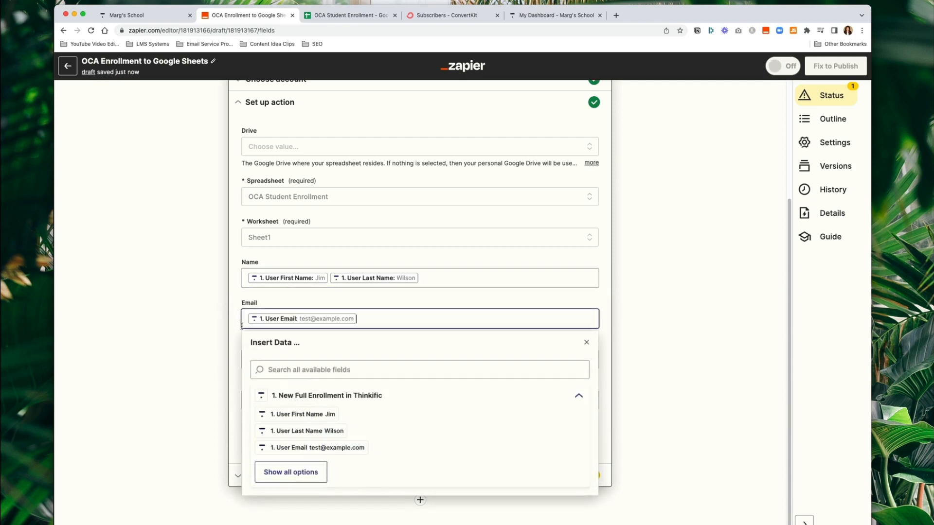
left_click(237, 331)
- Map the Course column to the trigger's course name field
left_click(285, 358)
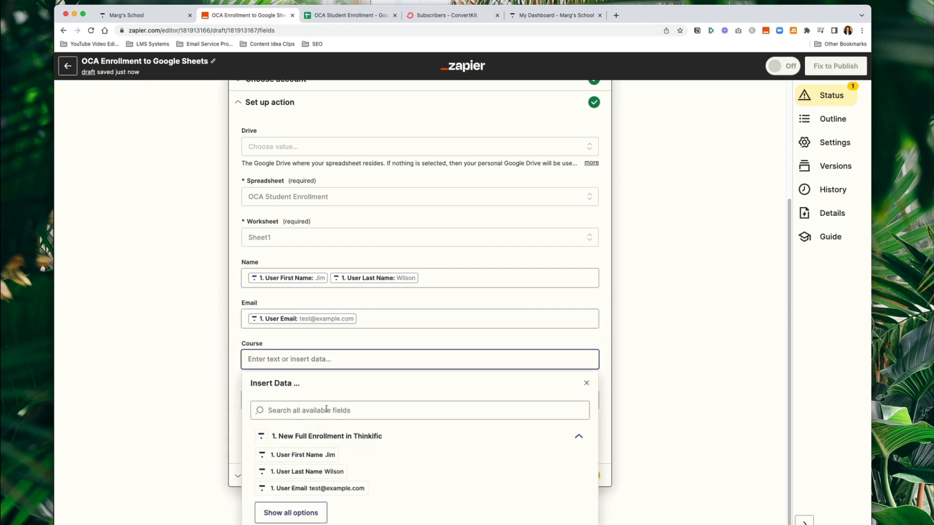
left_click(290, 513)
scroll(388, 448, "down", 1)
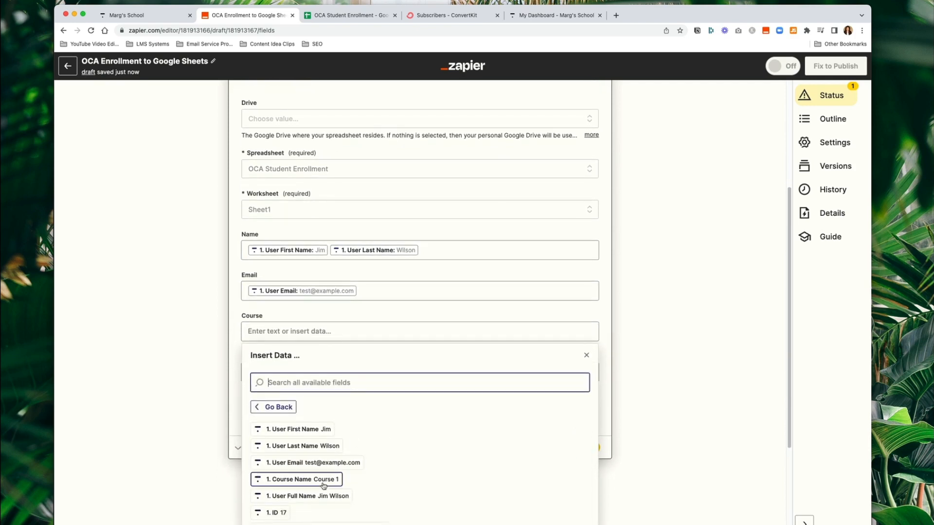
left_click(323, 480)
left_click(234, 358)
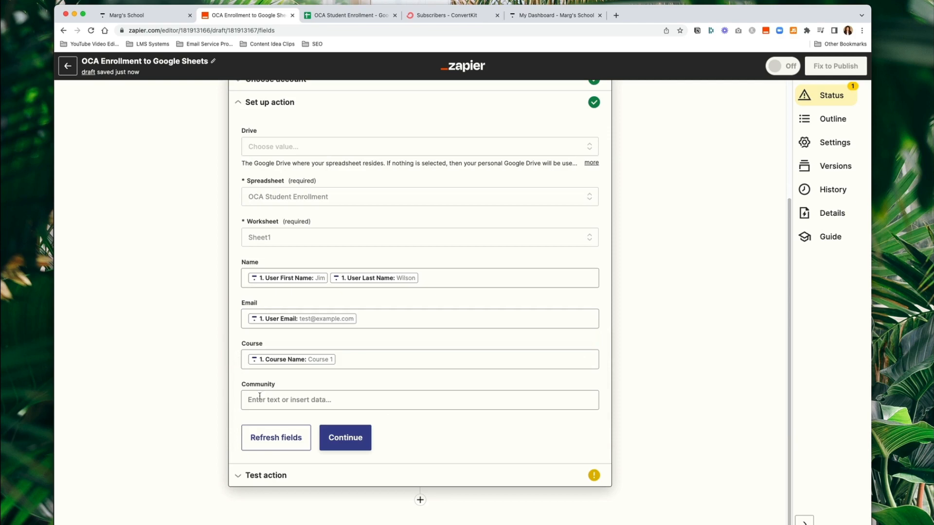
- Look through the trigger fields for Community, then continue and test the action to create row 2
left_click(259, 397)
scroll(265, 409, "down", 1)
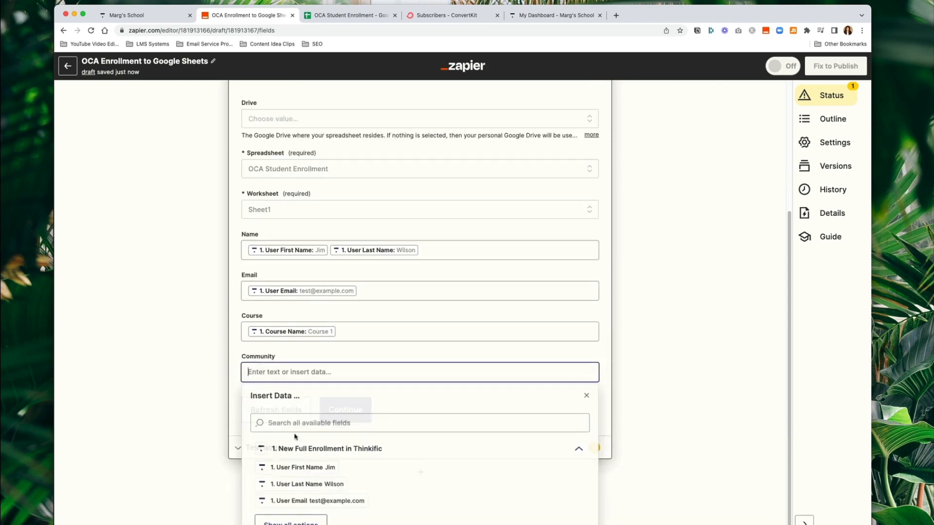
left_click(299, 514)
scroll(323, 475, "down", 4)
scroll(319, 467, "up", 8)
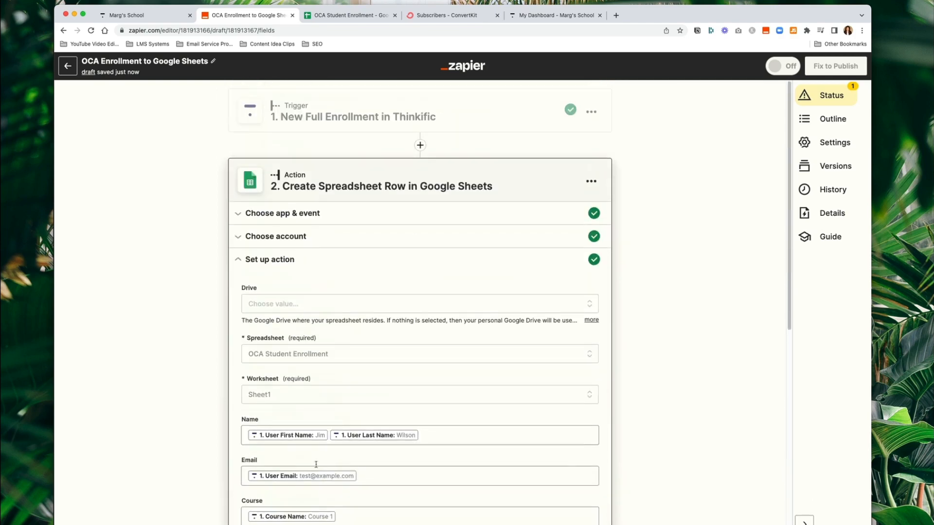
scroll(322, 410, "down", 3)
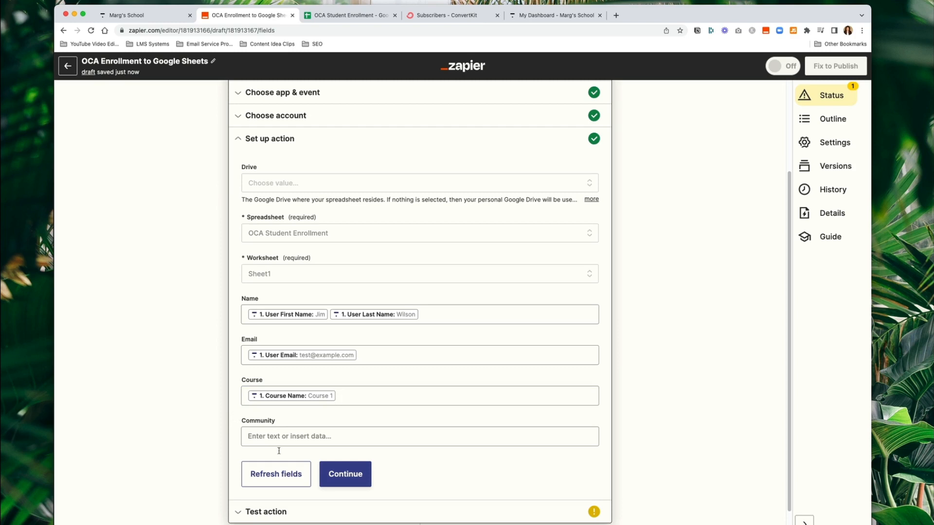
left_click(363, 481)
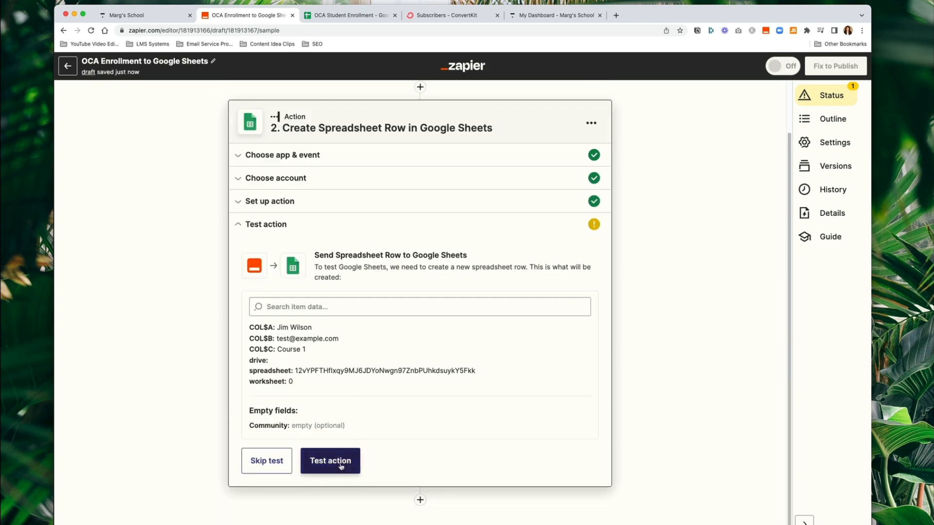
left_click(341, 467)
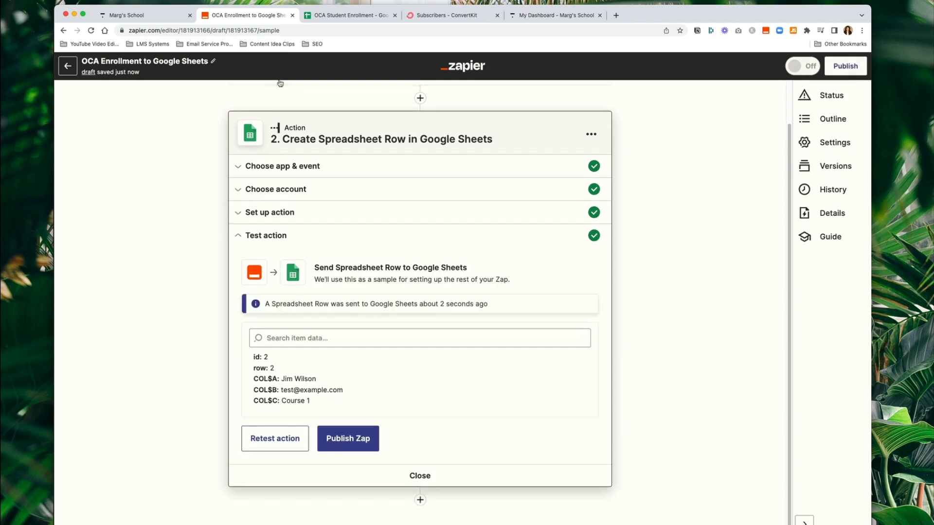
- Check the Name, Email and Course values in the new row 2 of OCA Student Enrollment
left_click(335, 16)
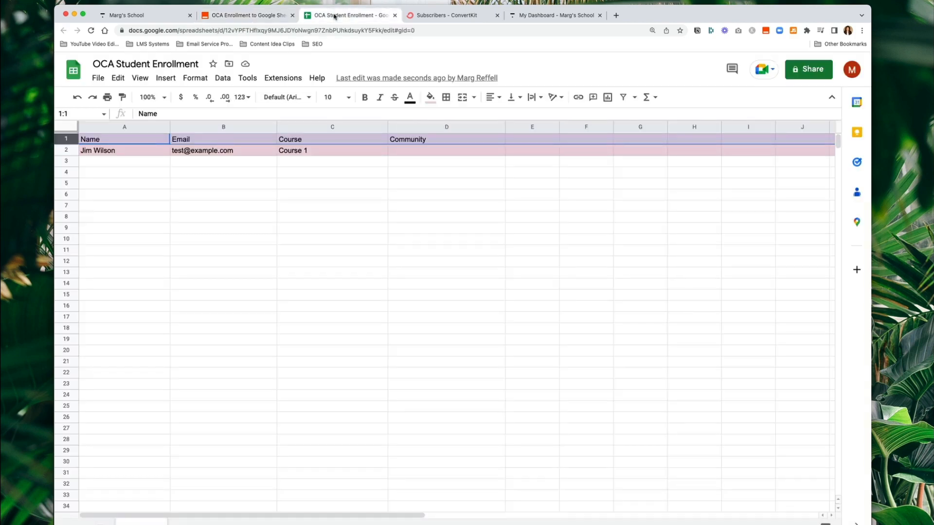
left_click(269, 254)
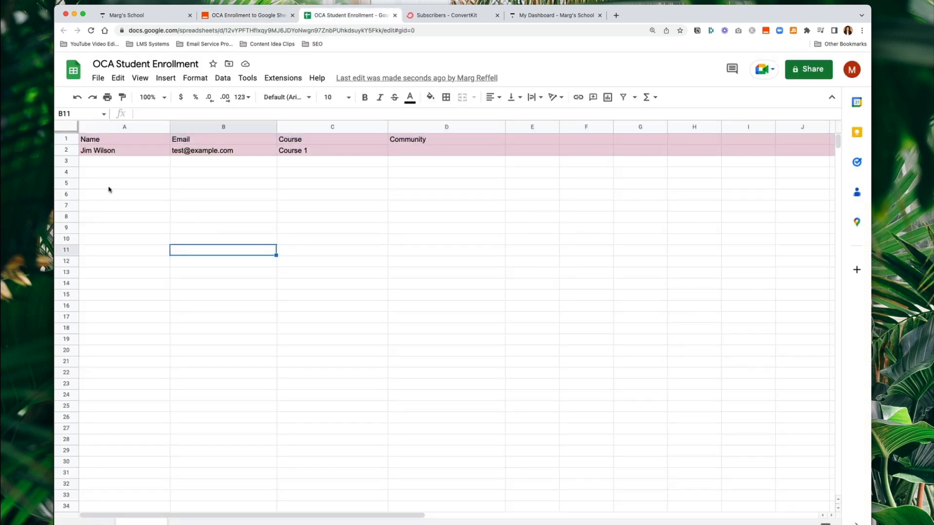
left_click(113, 152)
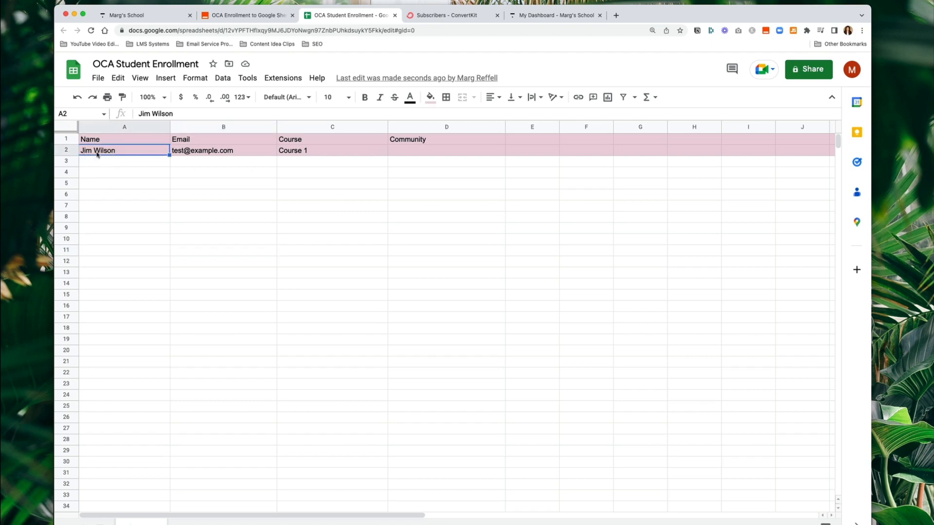
left_click(199, 153)
left_click(324, 152)
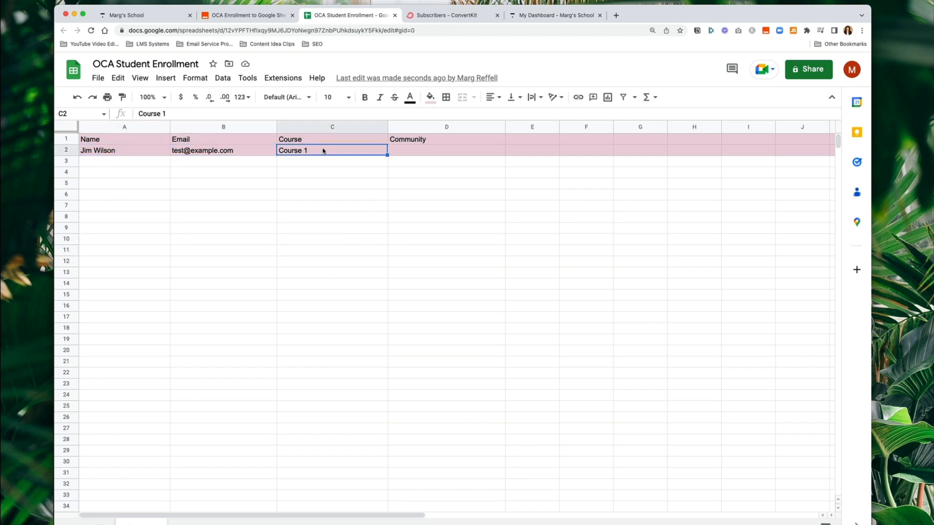
- Change row 2's fill colour from pink to white
left_click(66, 150)
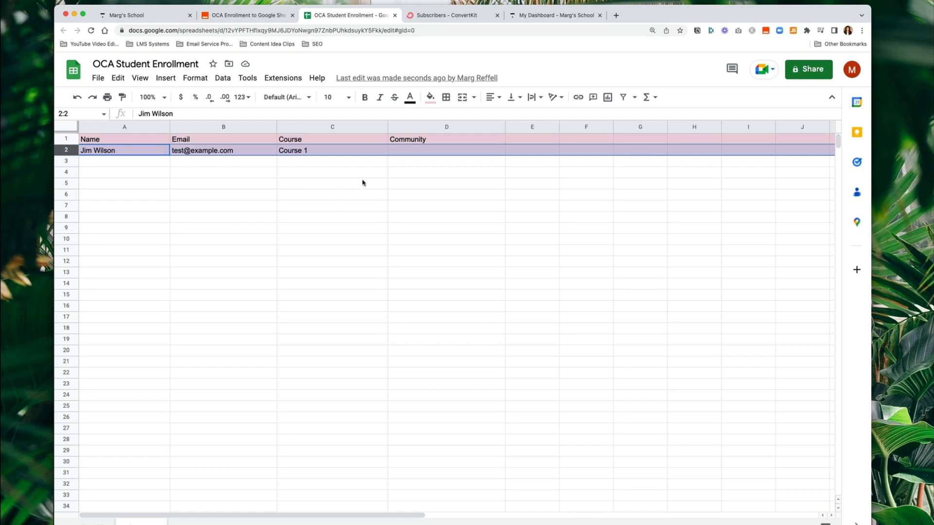
left_click(430, 97)
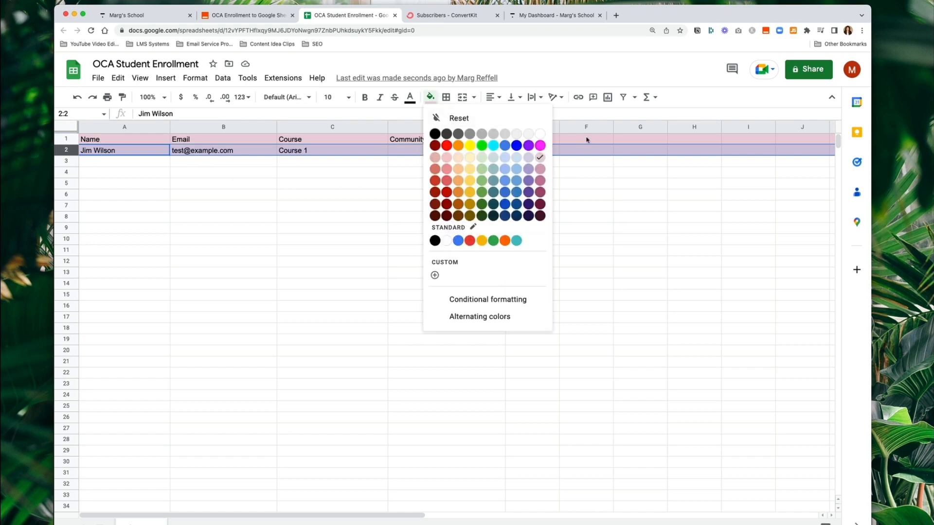
left_click(539, 134)
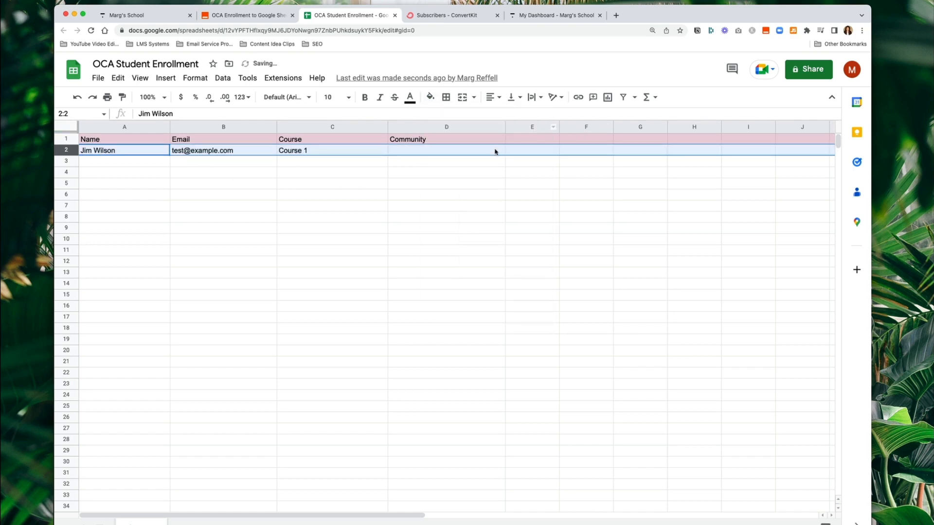
left_click(241, 240)
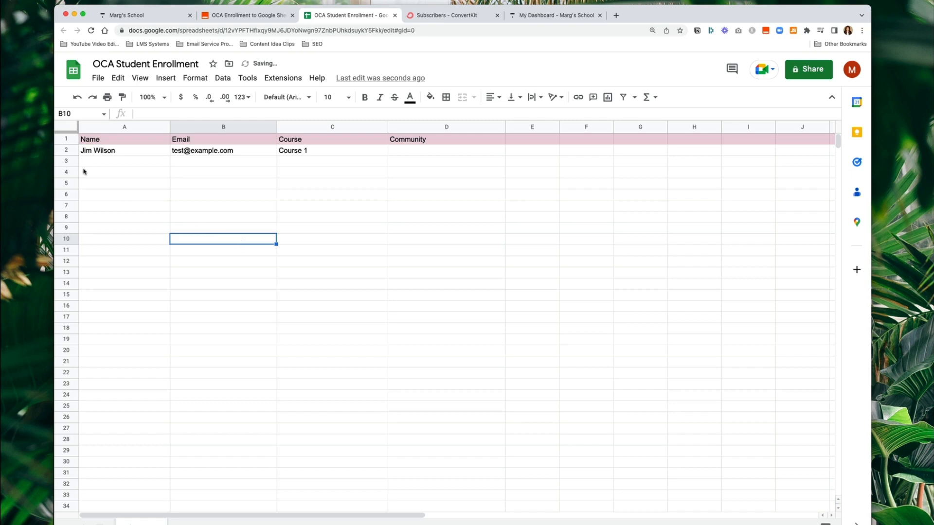
left_click(418, 184)
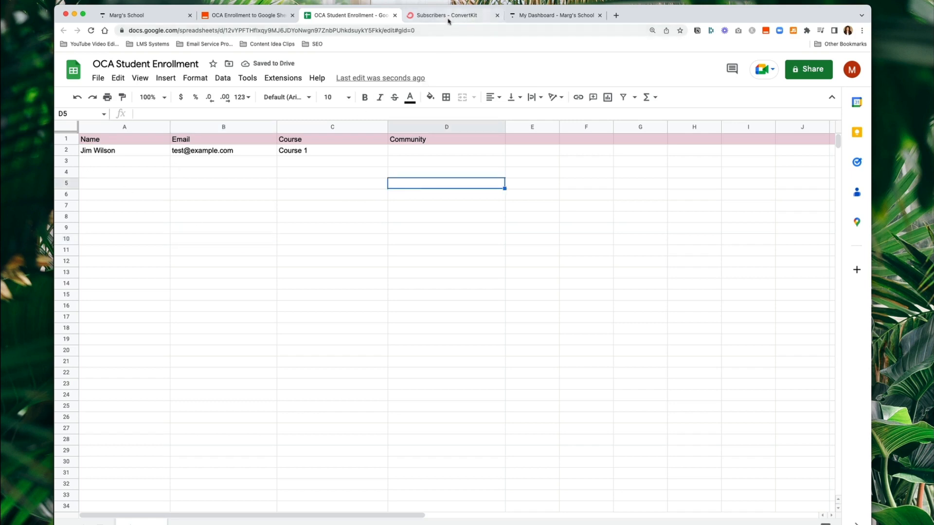
left_click(223, 15)
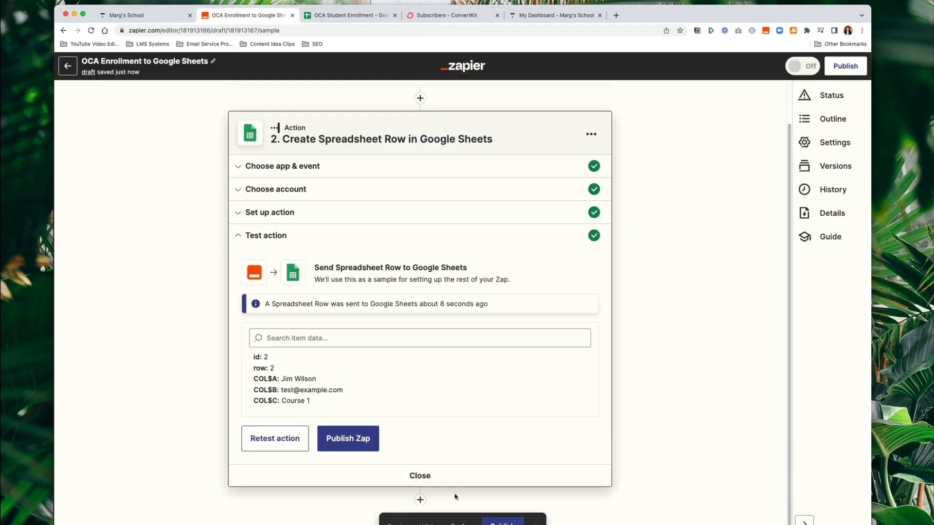
- Publish the OCA Enrollment to Google Sheets zap, turn it on, and dismiss the success message
left_click(372, 448)
left_click(478, 311)
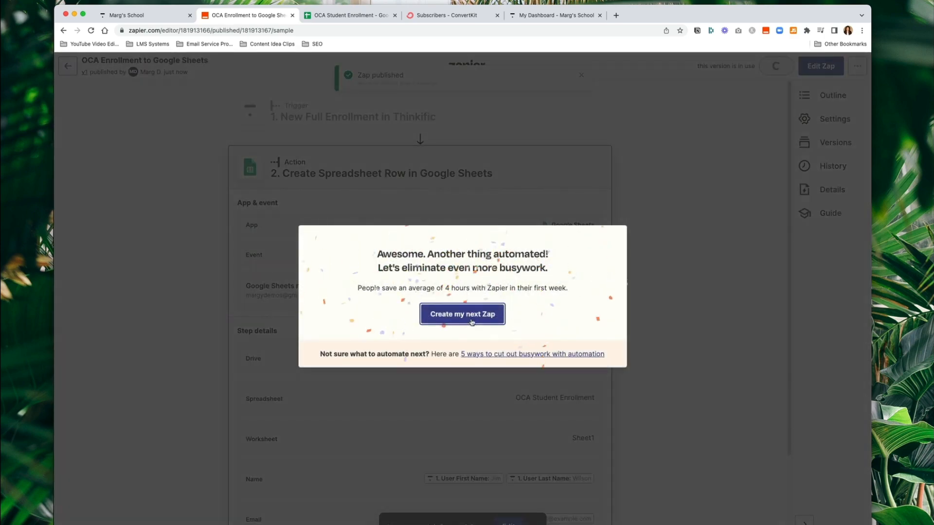
left_click(200, 211)
left_click(149, 17)
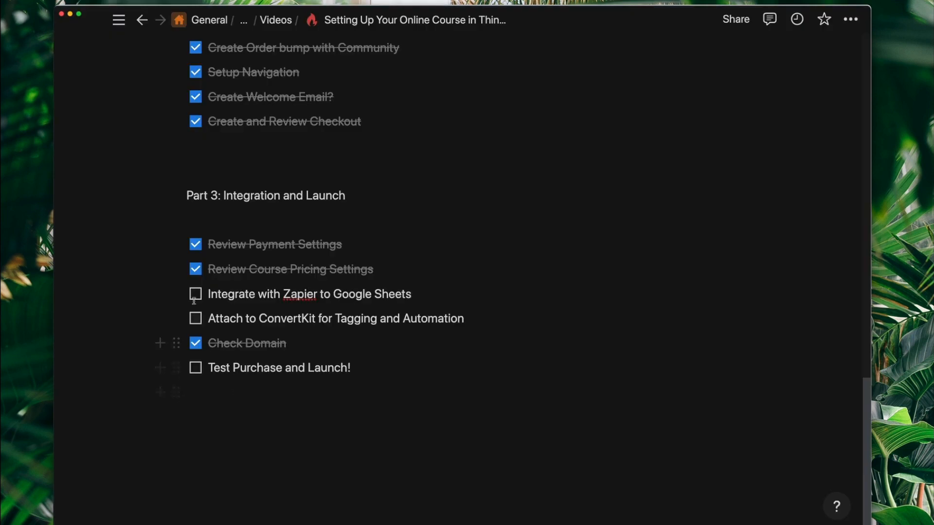
- Mark the Zapier to Google Sheets, ConvertKit tagging and test purchase tasks as done
left_click(195, 294)
left_click(196, 319)
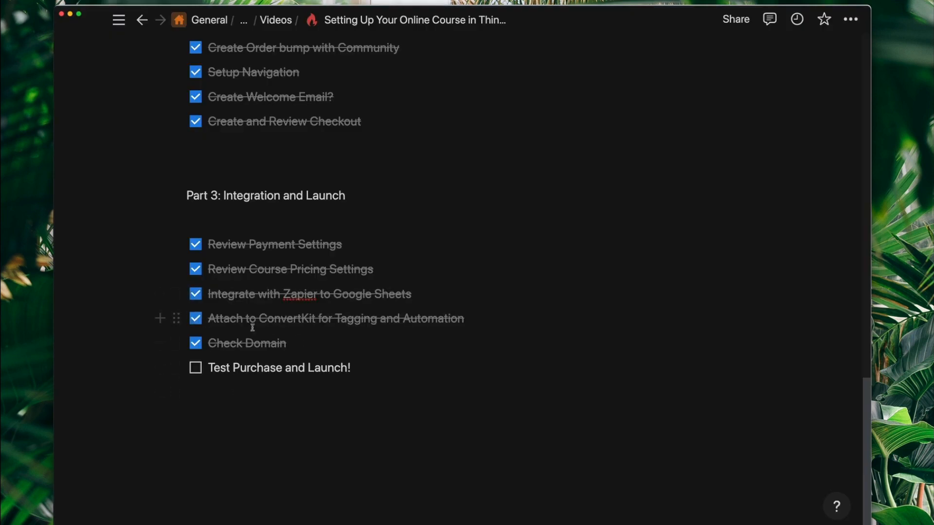
left_click(195, 368)
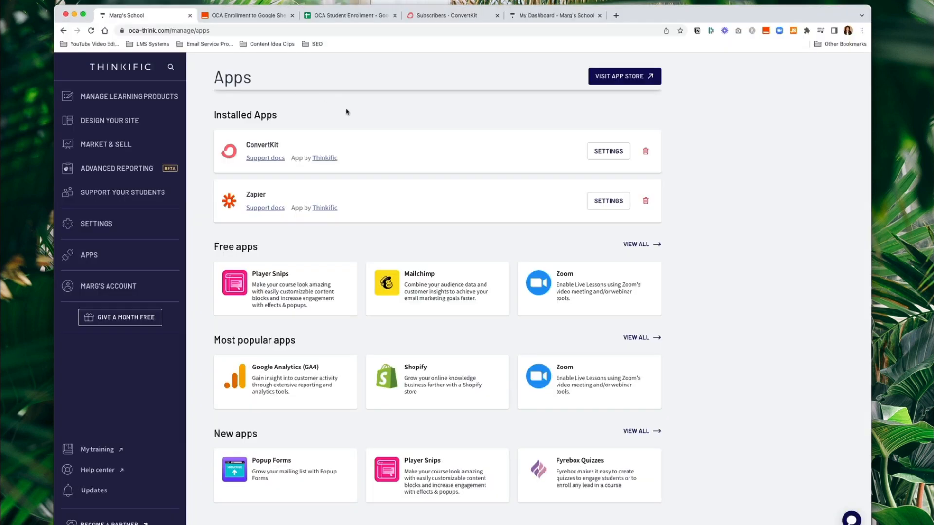
- Open a new Chrome incognito window and load oca-think.com
left_click(863, 30)
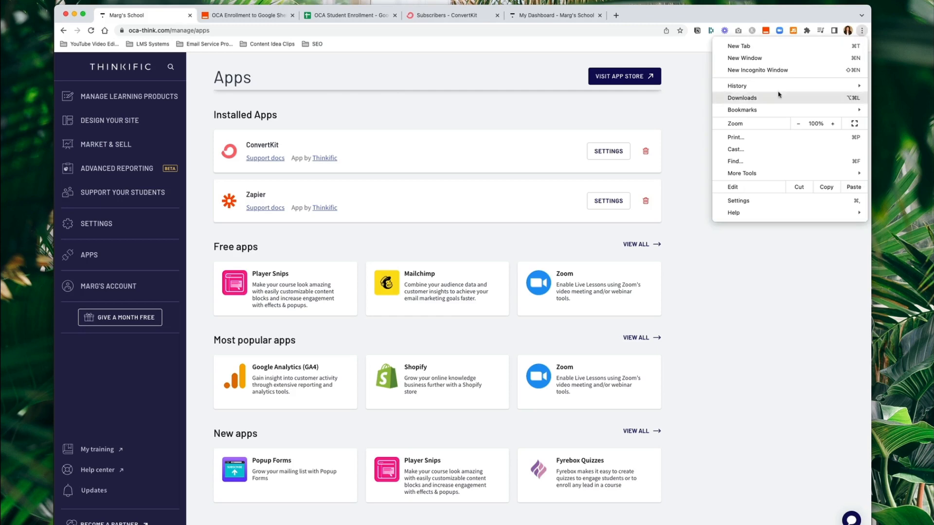
left_click(777, 71)
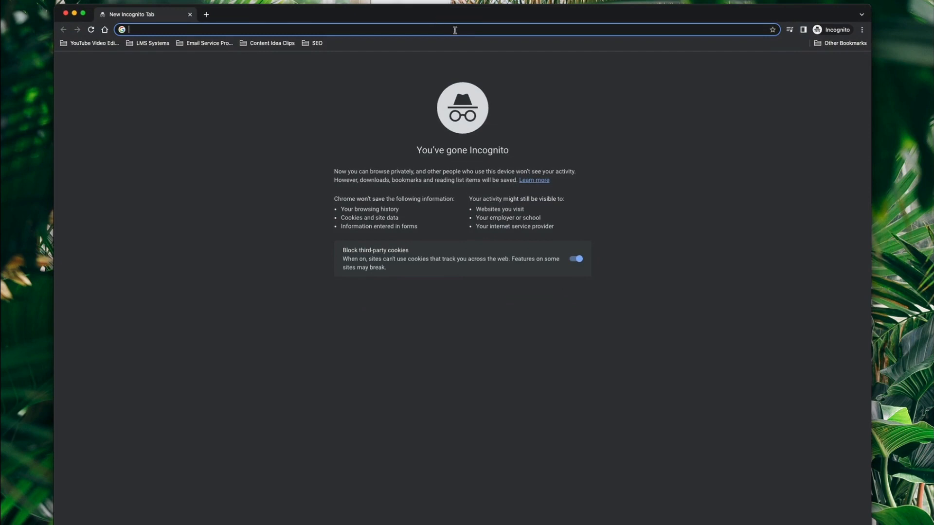
type("oca-think.com")
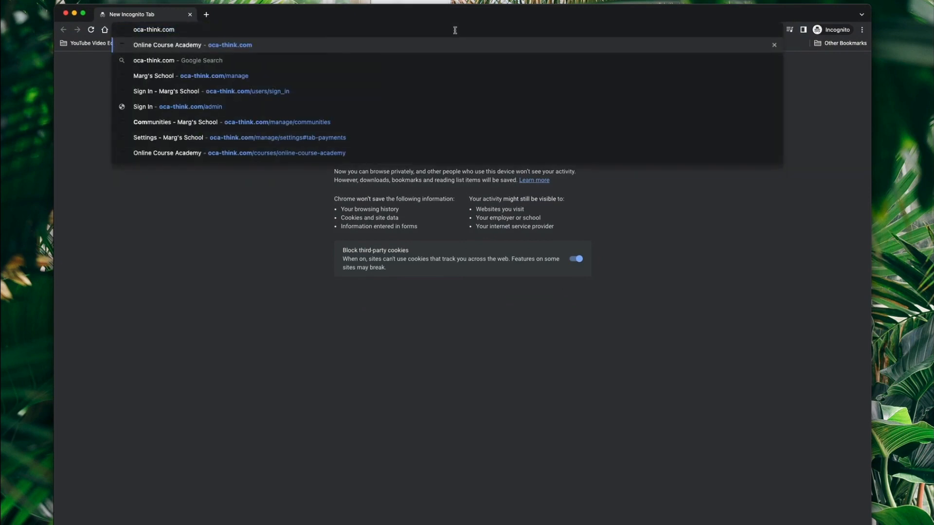
key("Return")
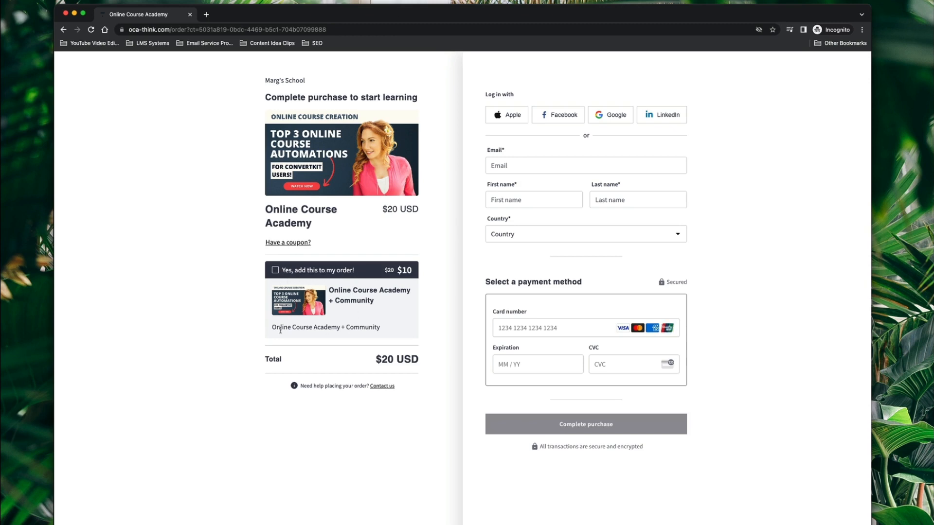
- Try the community add-on order bump and leave it added to the order
left_click_drag(271, 328, 389, 332)
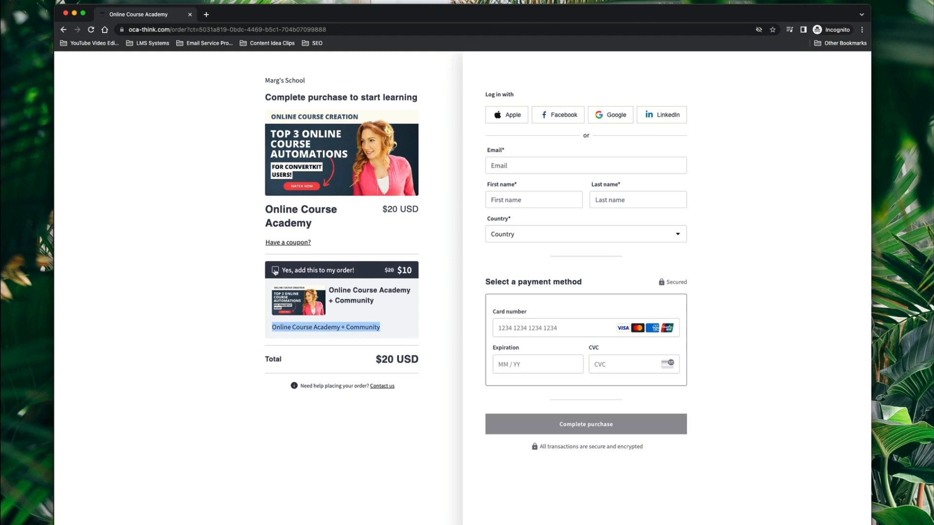
left_click(275, 270)
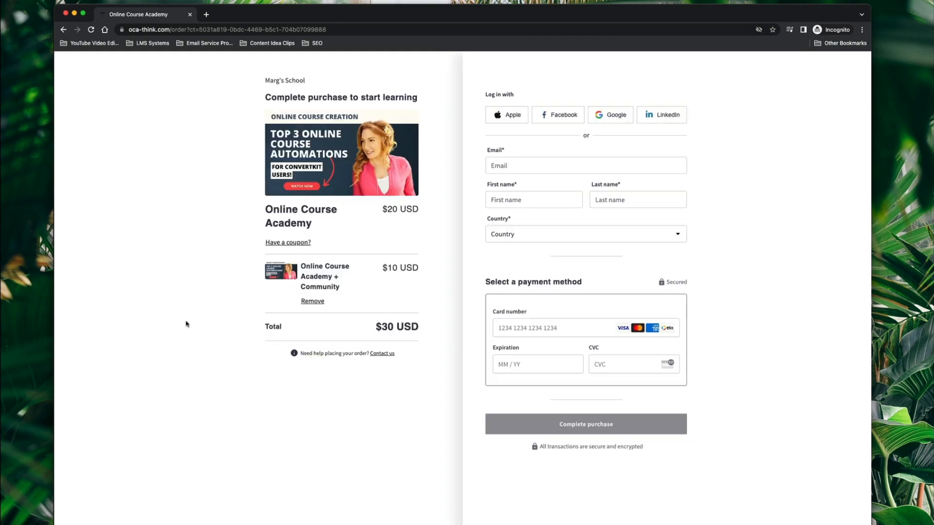
left_click(313, 302)
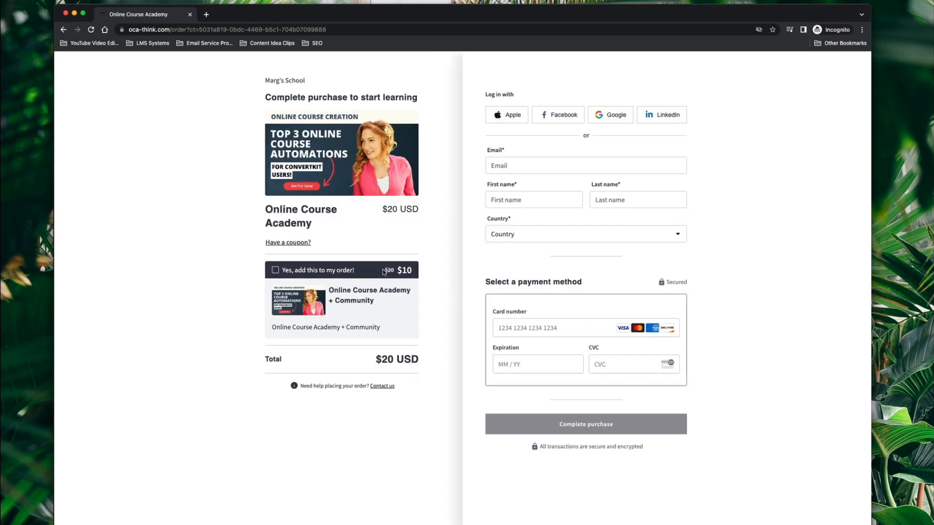
left_click_drag(384, 270, 419, 271)
left_click(408, 272)
left_click_drag(413, 269, 417, 272)
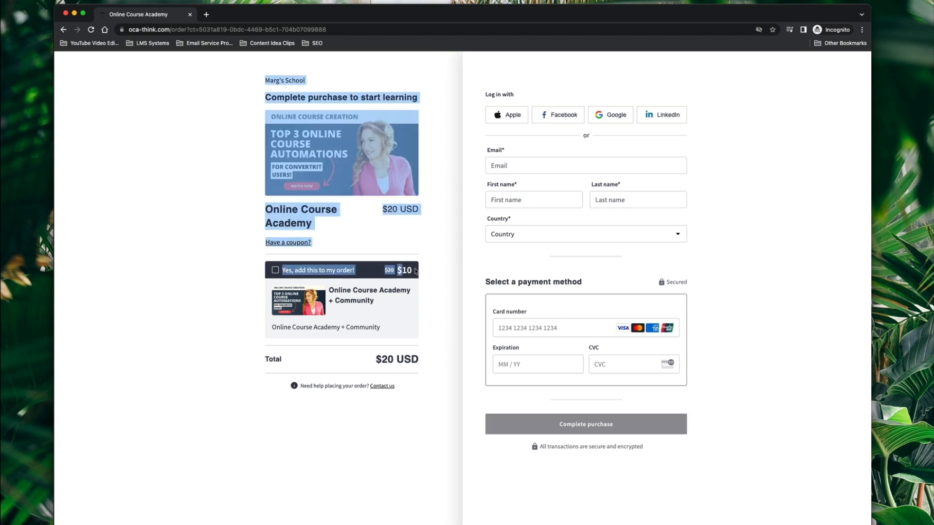
left_click(409, 271)
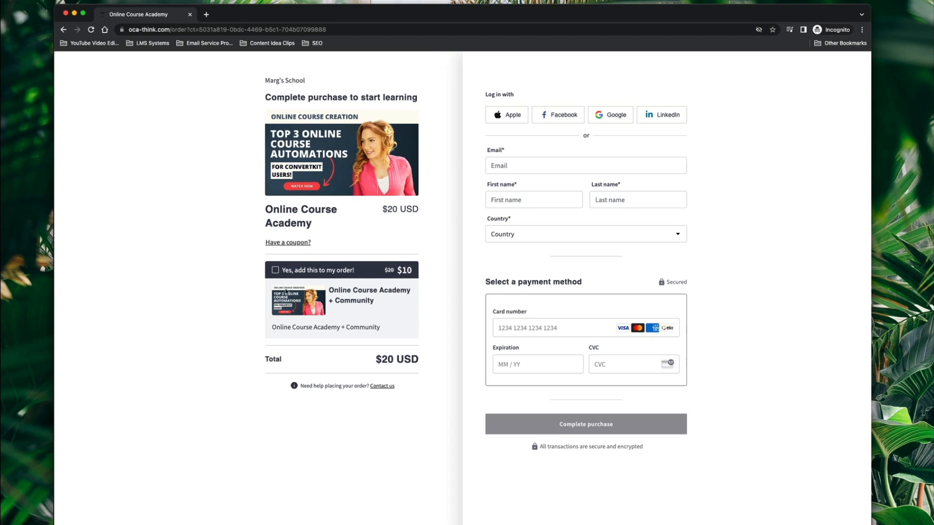
left_click(276, 270)
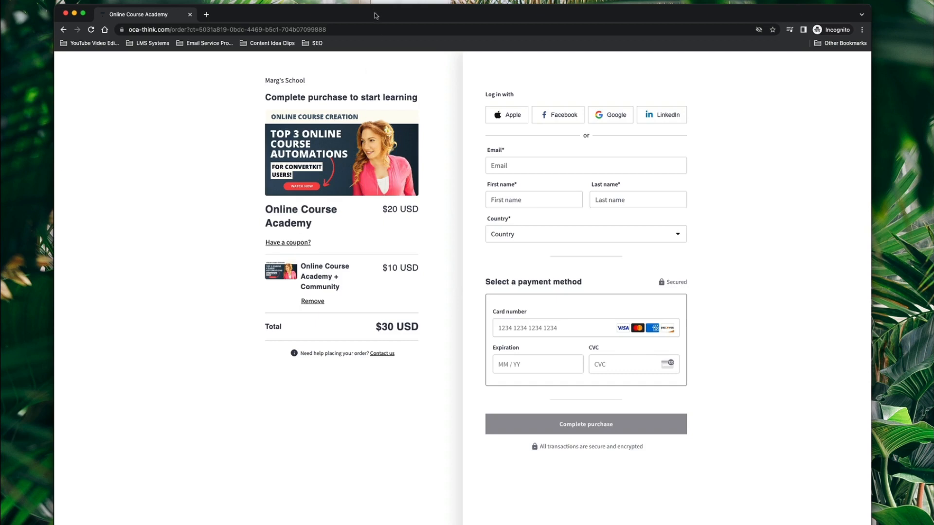
- Apply coupon code test97 to bring the total down to $11
left_click(294, 244)
left_click(304, 261)
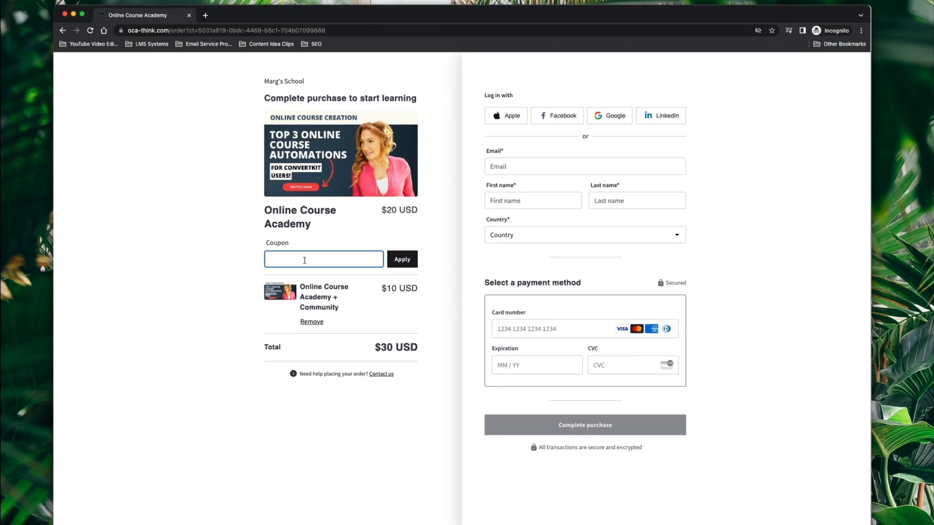
type("test97")
left_click(406, 260)
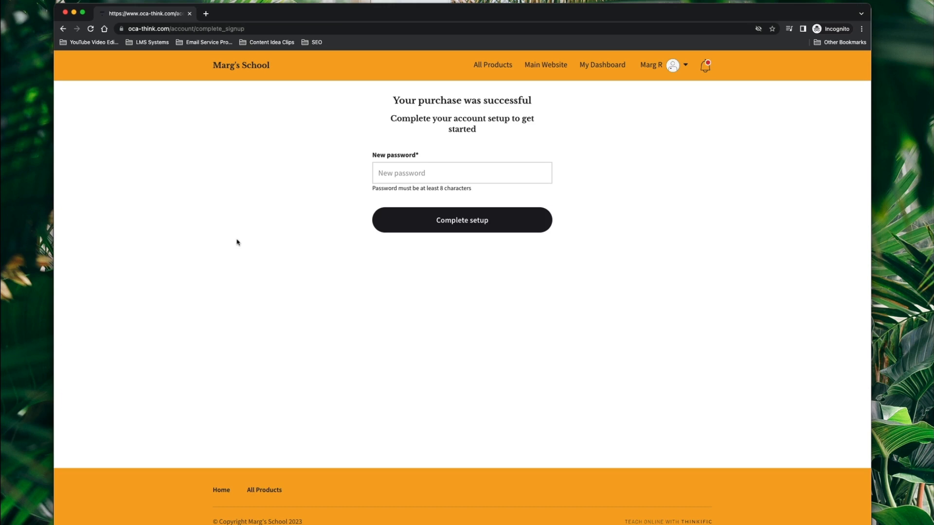
- Set a password for the new student account and complete the setup
left_click(396, 179)
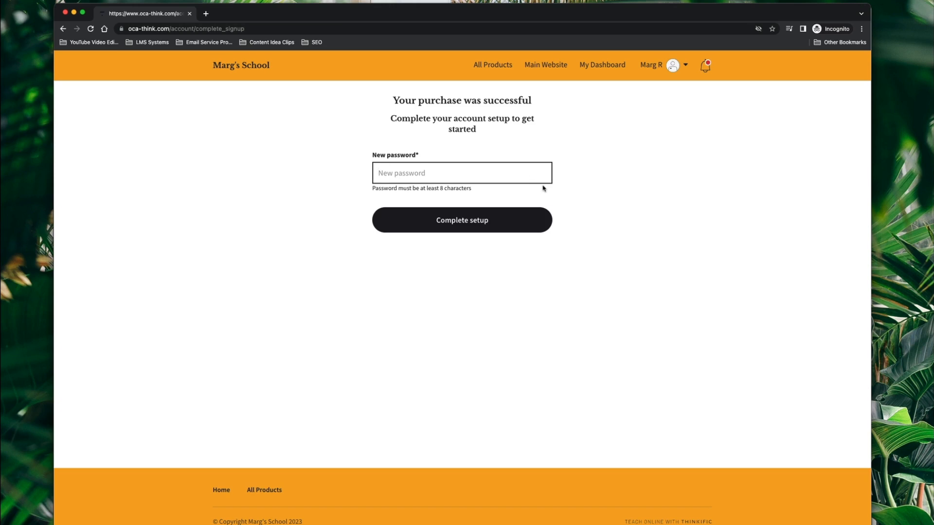
type("••")
left_click(469, 222)
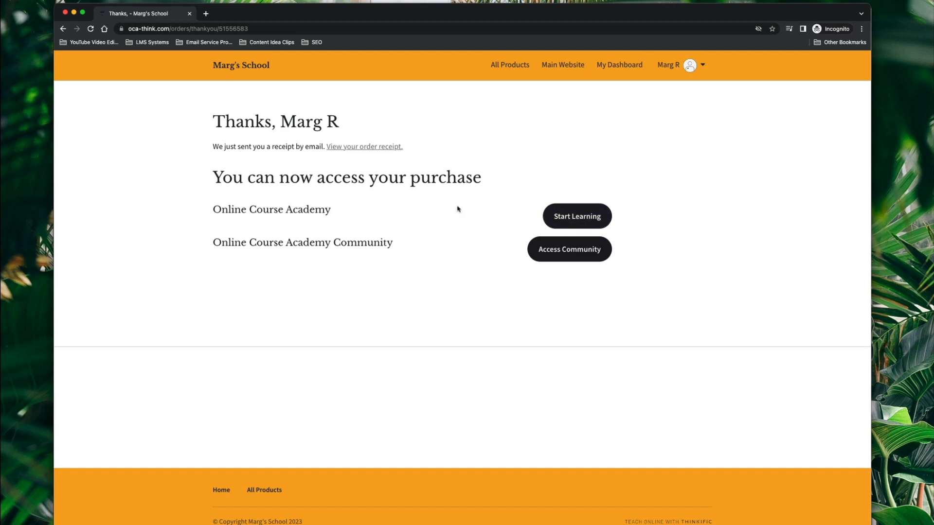
- Start the Online Course Academy course, open the Community from the dashboard, then close the window
left_click(578, 217)
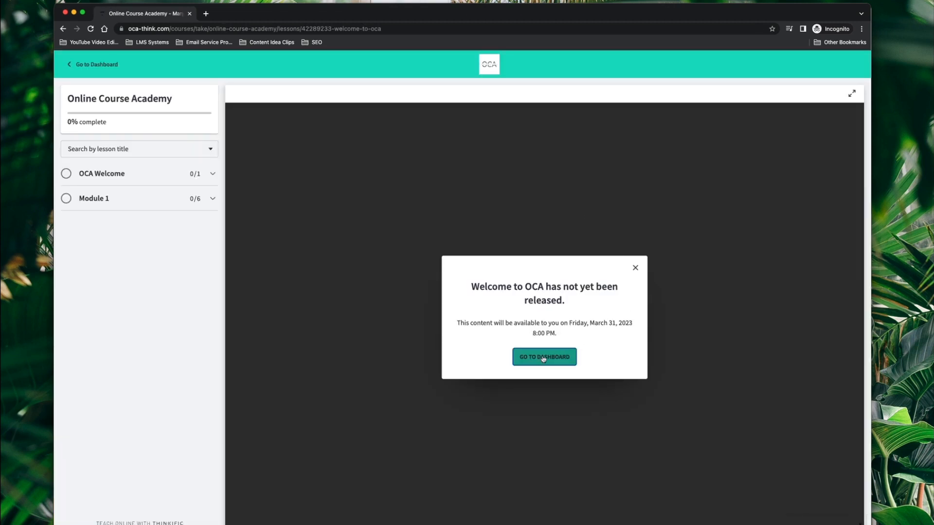
left_click(544, 357)
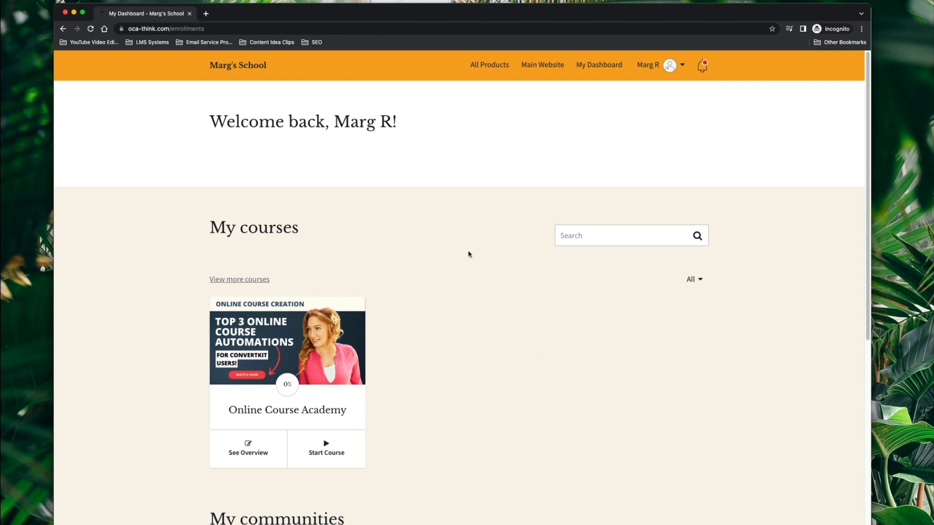
left_click(63, 28)
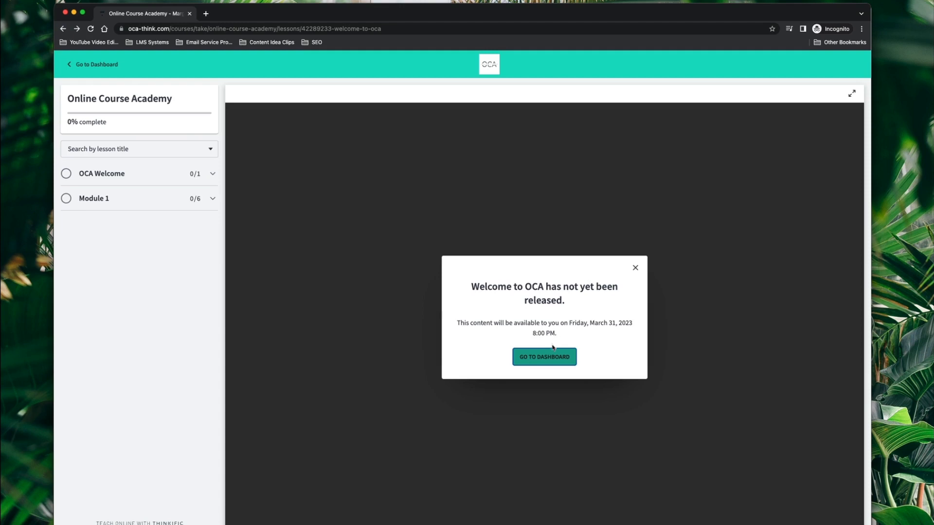
left_click(92, 65)
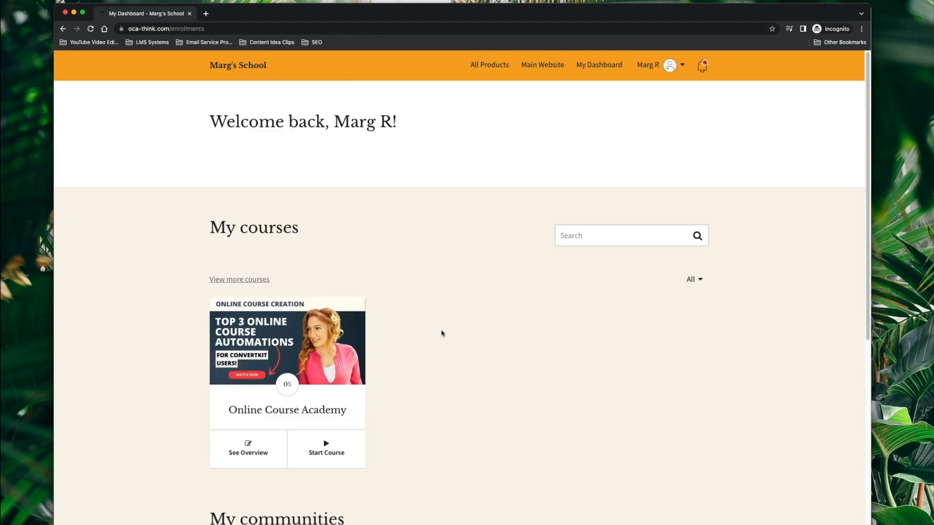
scroll(447, 325, "down", 1)
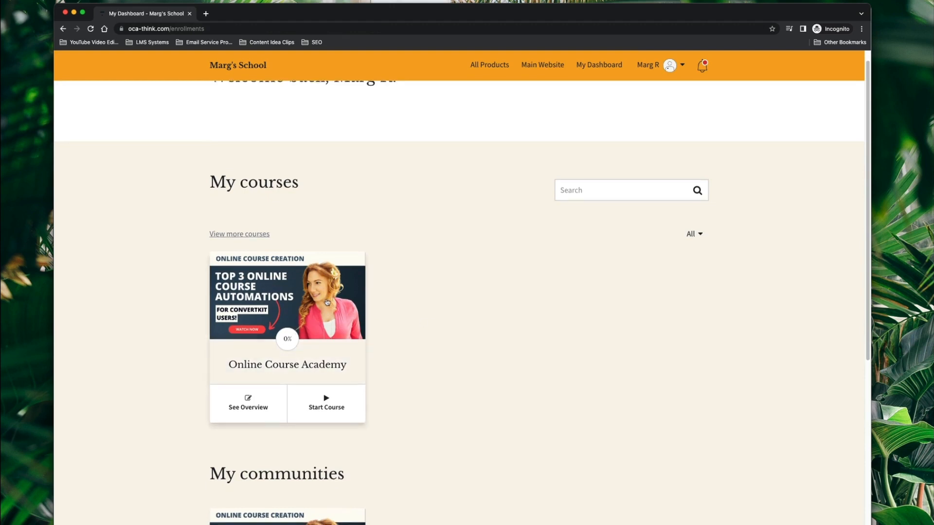
scroll(304, 290, "down", 3)
scroll(427, 311, "down", 5)
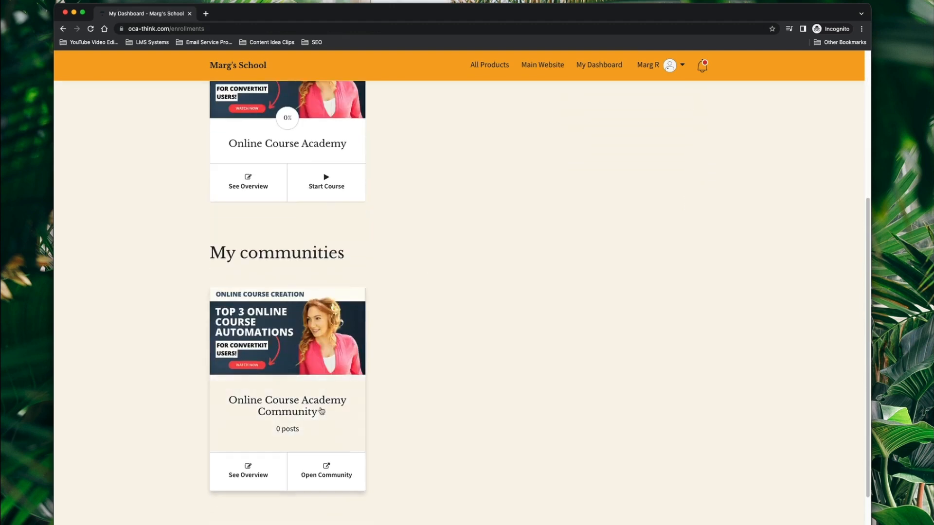
left_click(292, 405)
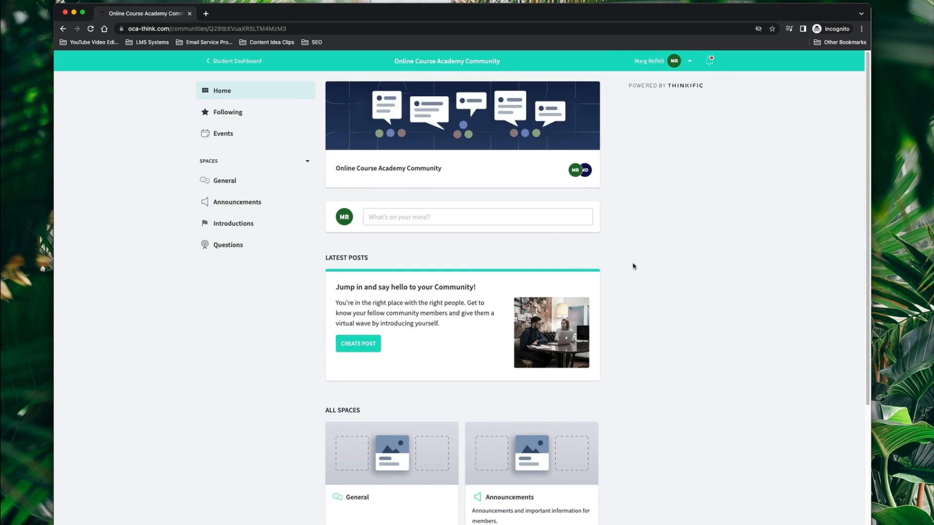
left_click(190, 14)
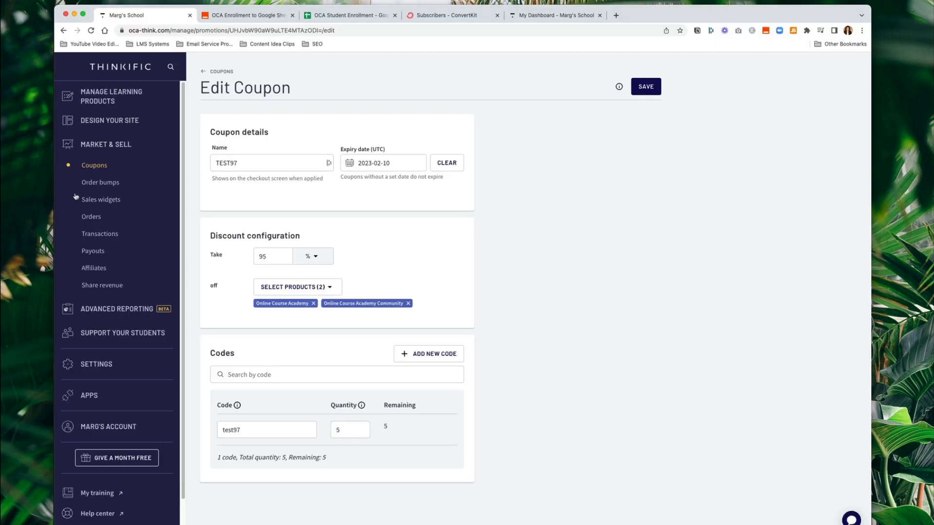
- Open the test student's record under Support Your Students > Users and check the Feb 6, 2024 expiry
left_click(124, 101)
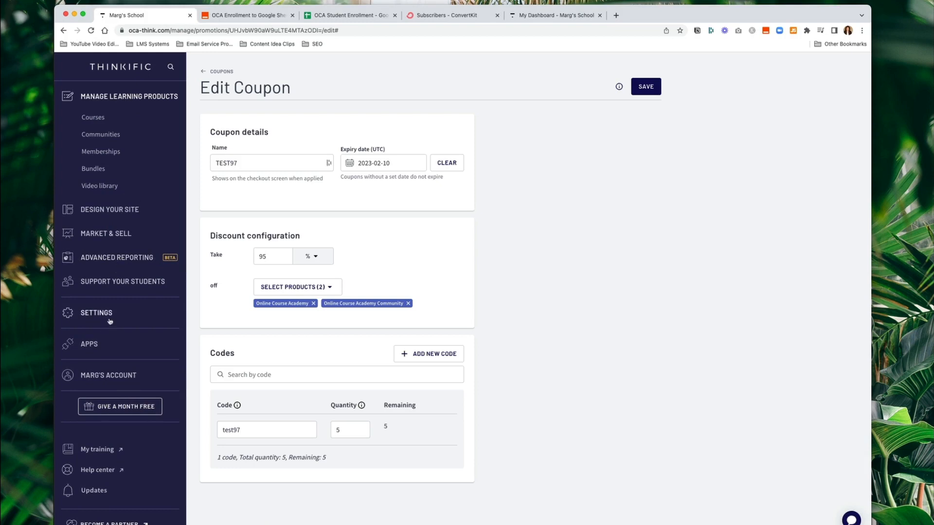
left_click(115, 282)
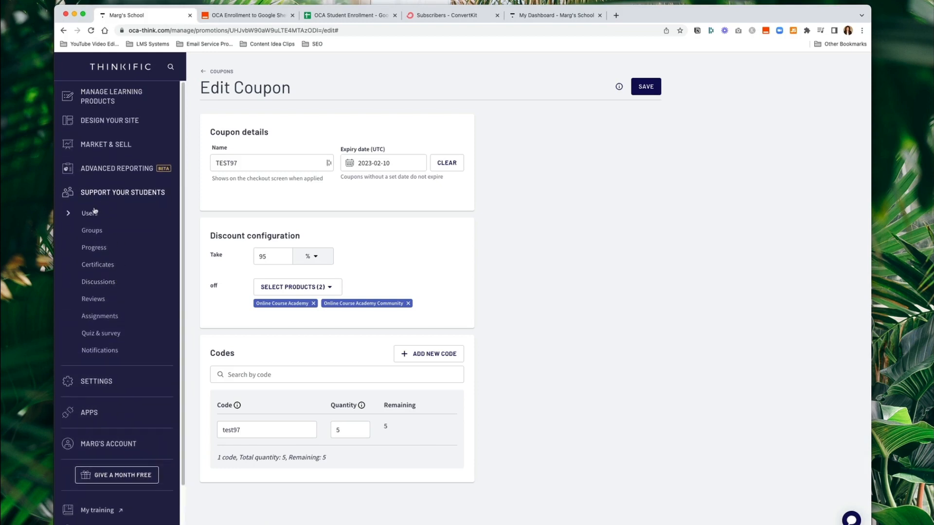
left_click(91, 213)
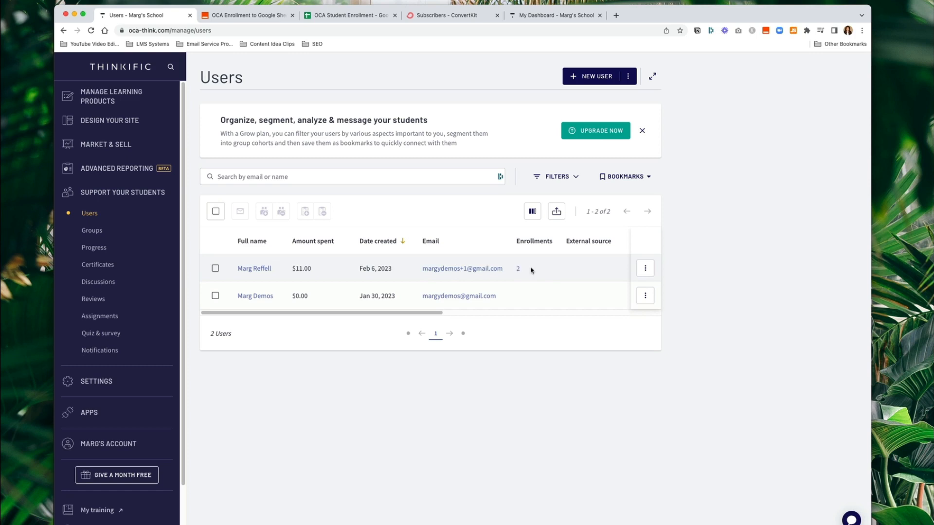
left_click(254, 268)
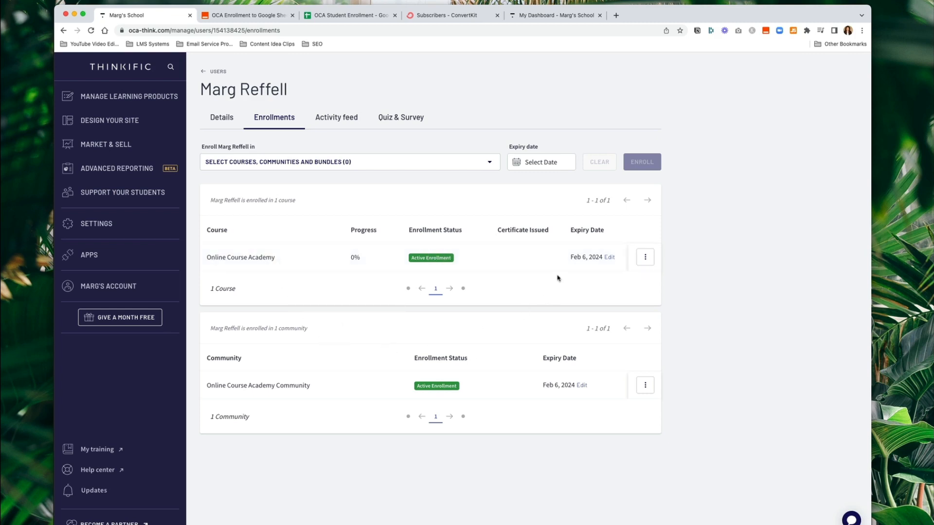
left_click_drag(565, 258, 601, 257)
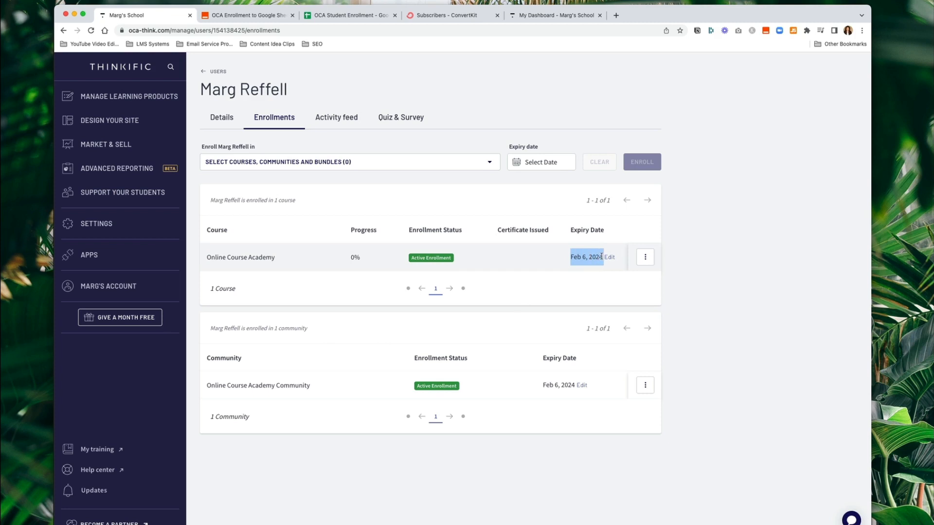
left_click(585, 256)
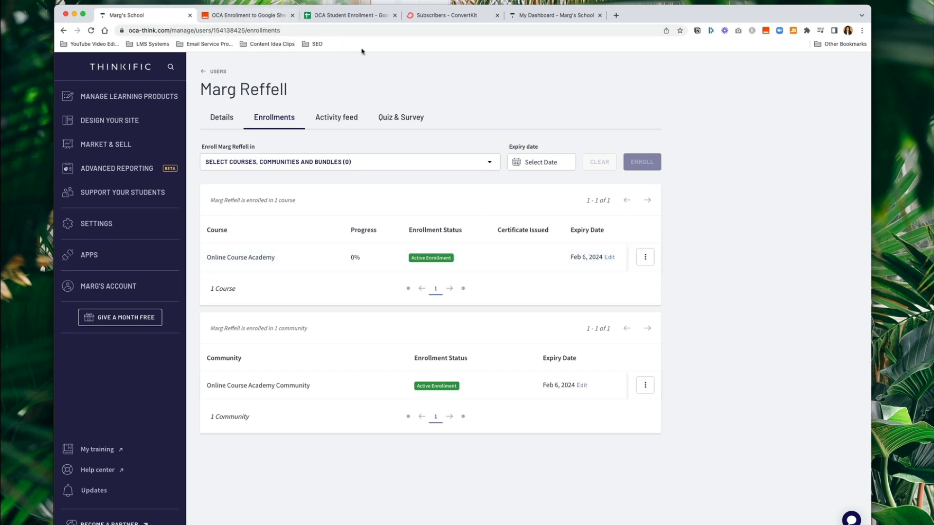
- Check that row 3 holds the test student's name, email and Online Course Academy
left_click(348, 16)
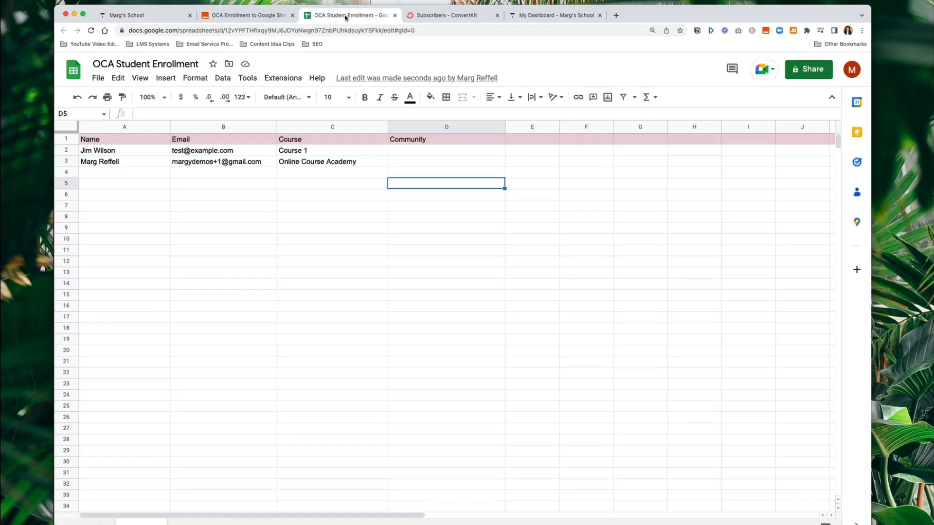
left_click(305, 243)
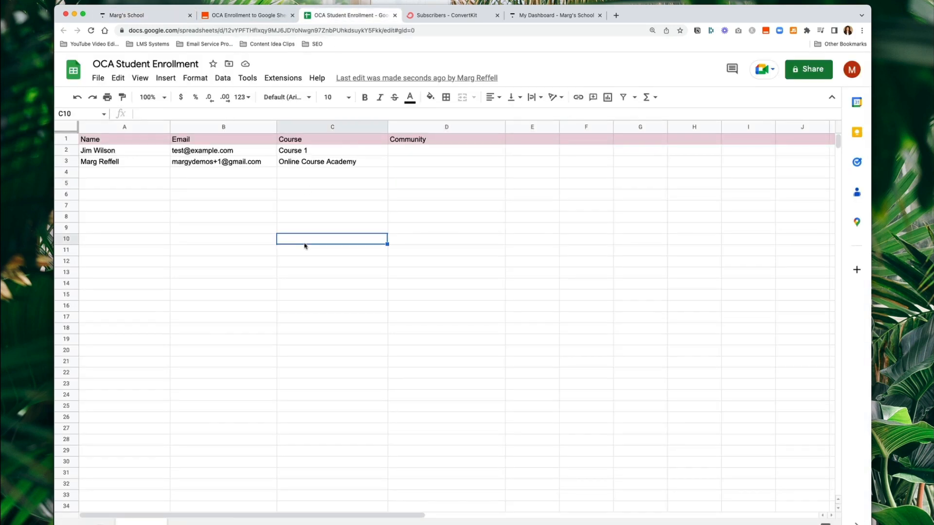
left_click(125, 187)
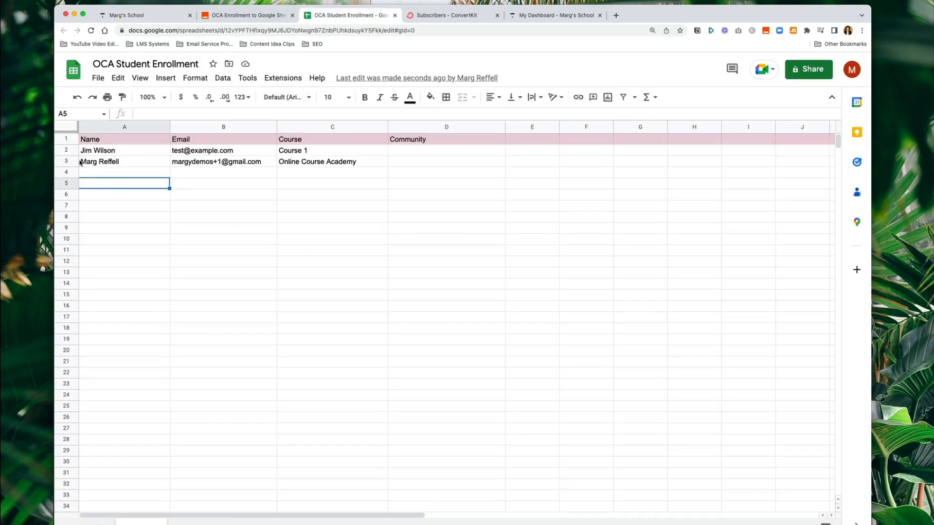
left_click(156, 225)
left_click(154, 164)
left_click(212, 165)
left_click(329, 165)
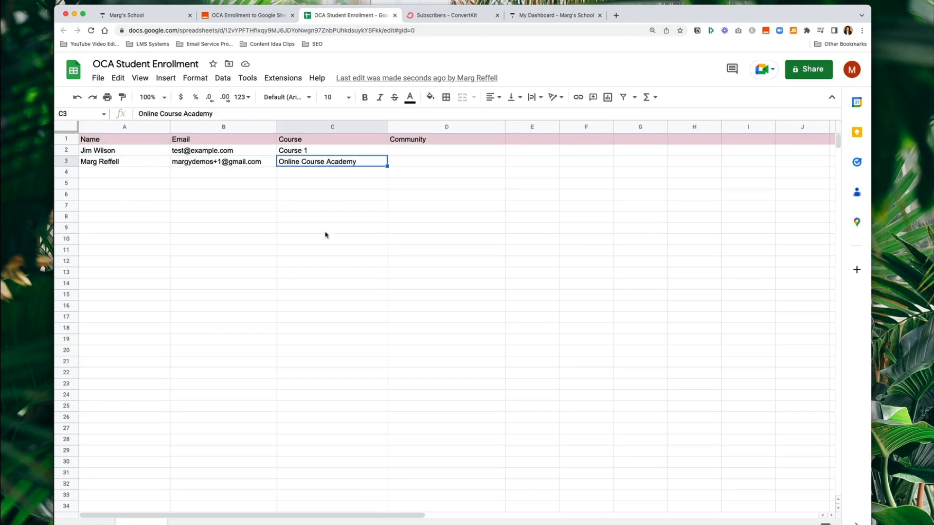
left_click(314, 249)
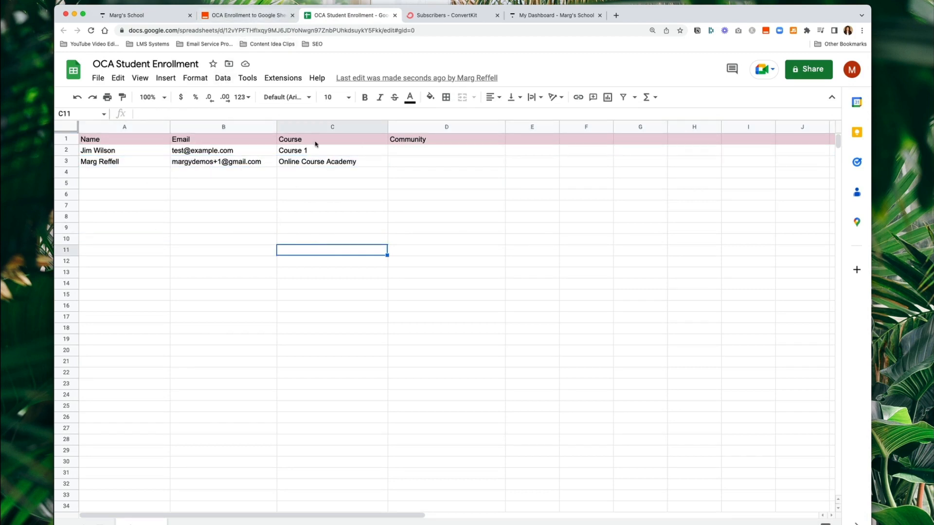
left_click(297, 198)
left_click(308, 174)
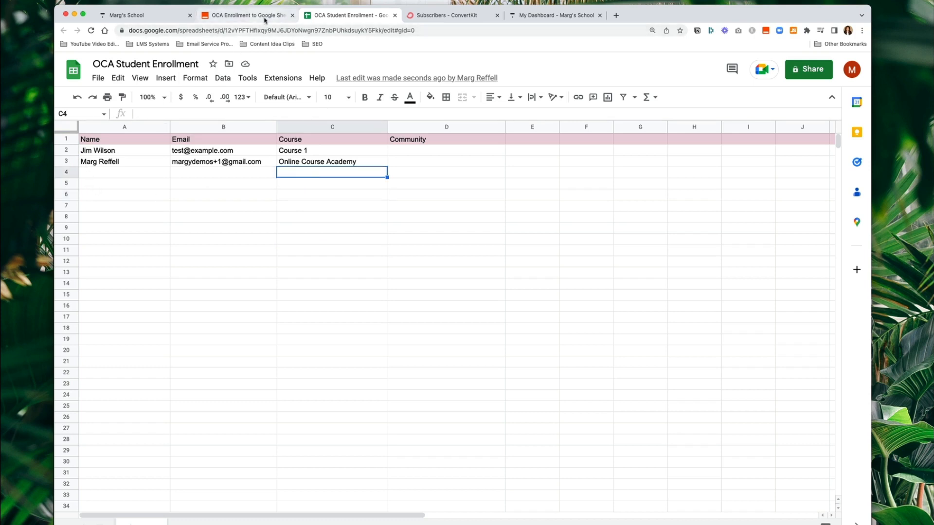
- Reload ConvertKit subscribers and open the OCA Member Alumni tag to find the test buyer
left_click(444, 16)
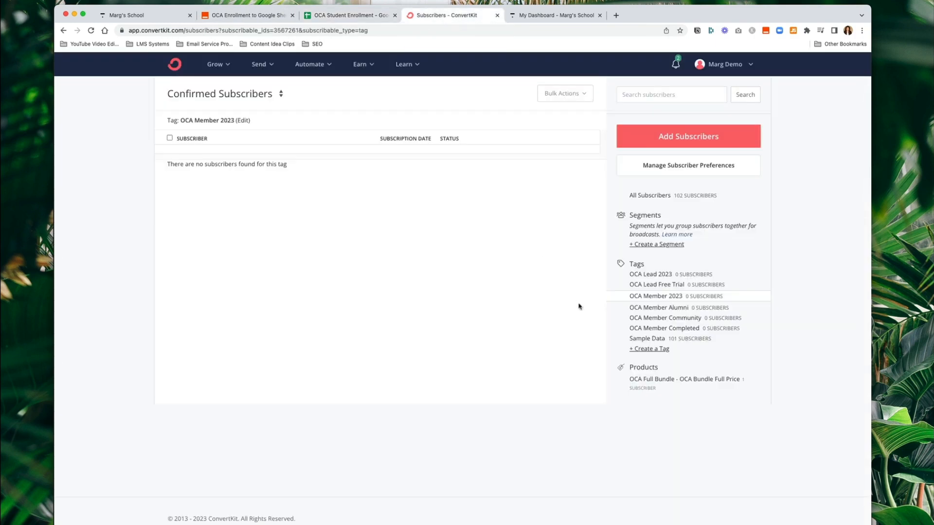
key("super+r")
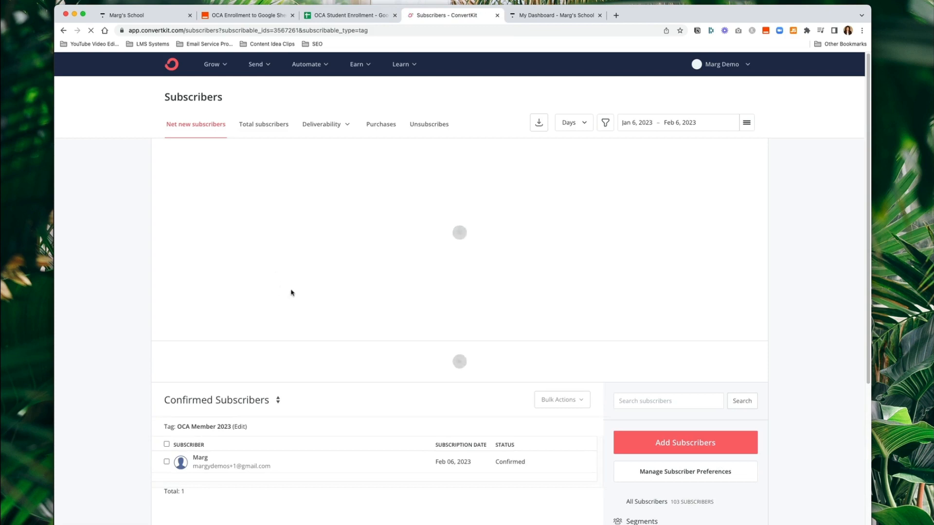
scroll(404, 324, "down", 5)
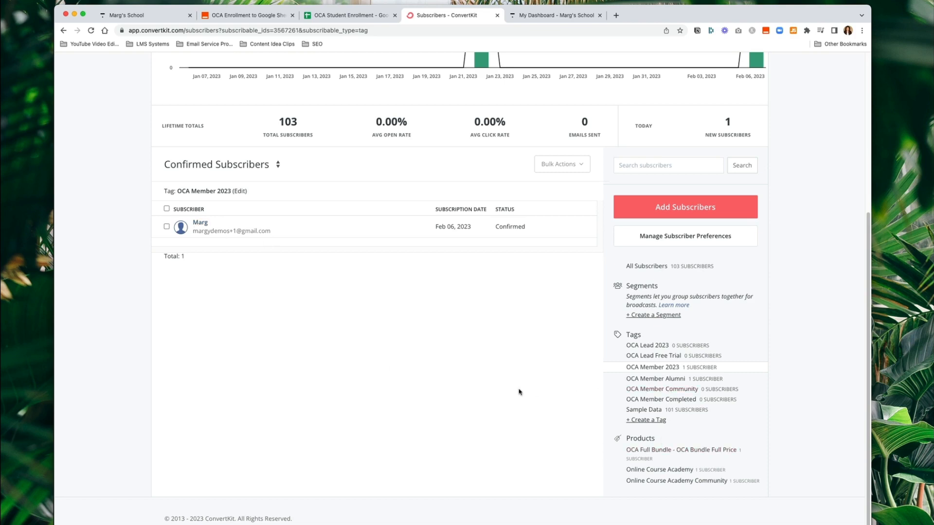
left_click(671, 379)
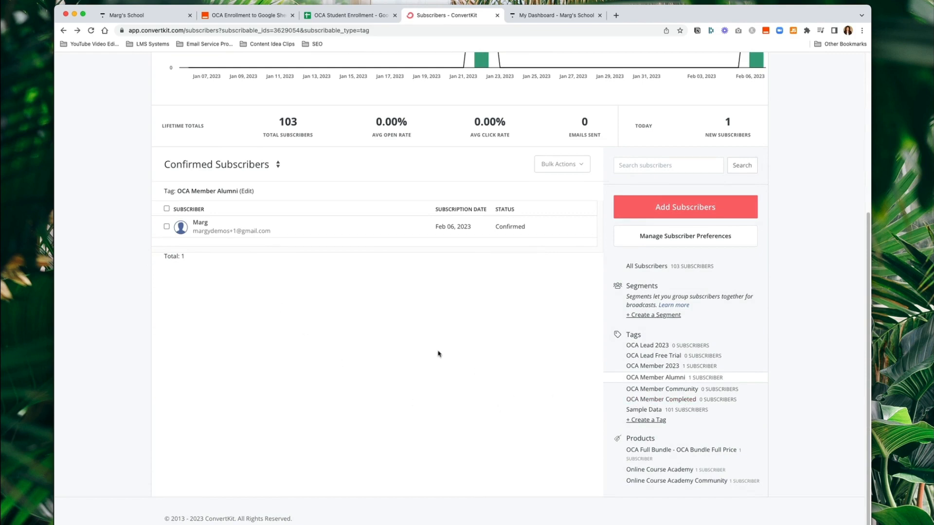
scroll(438, 355, "up", 5)
scroll(475, 329, "down", 5)
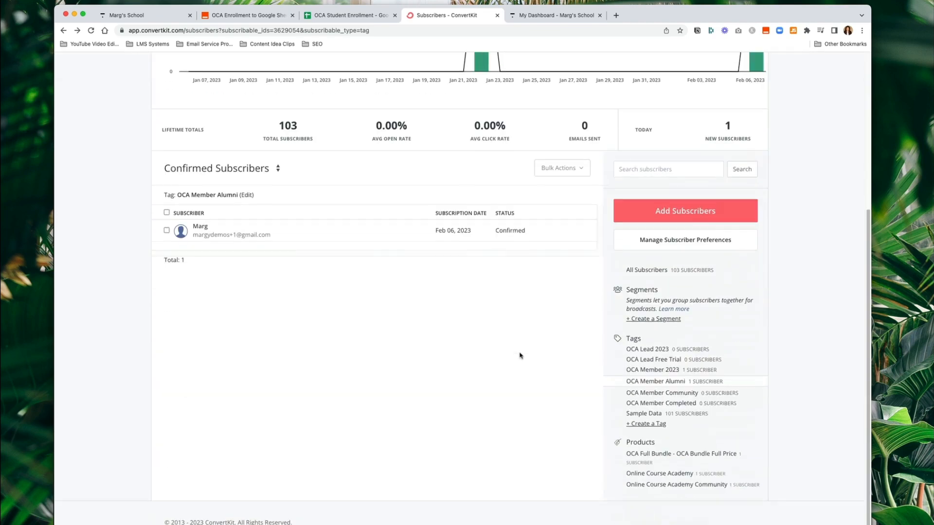